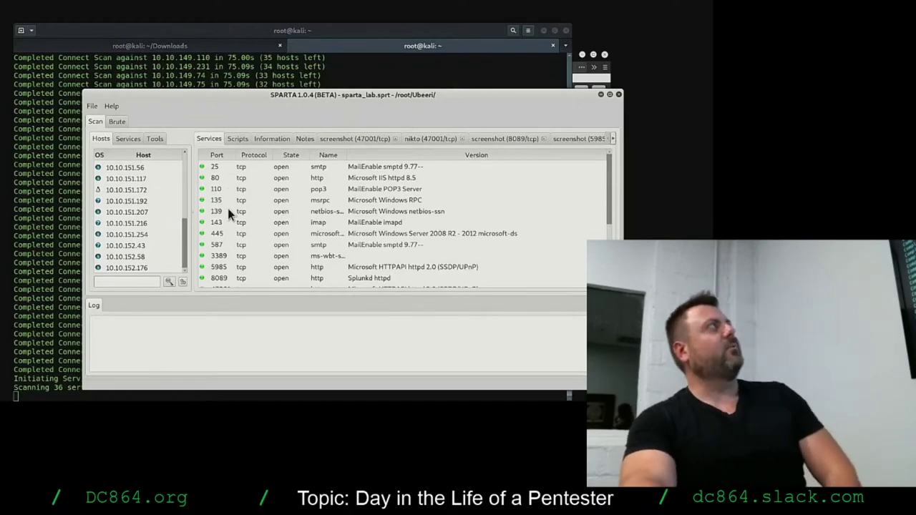
# Glance at the existing web screenshots, then list http hosts and screenshot 10.10.149.24 port 80.
pyautogui.click(234, 178)
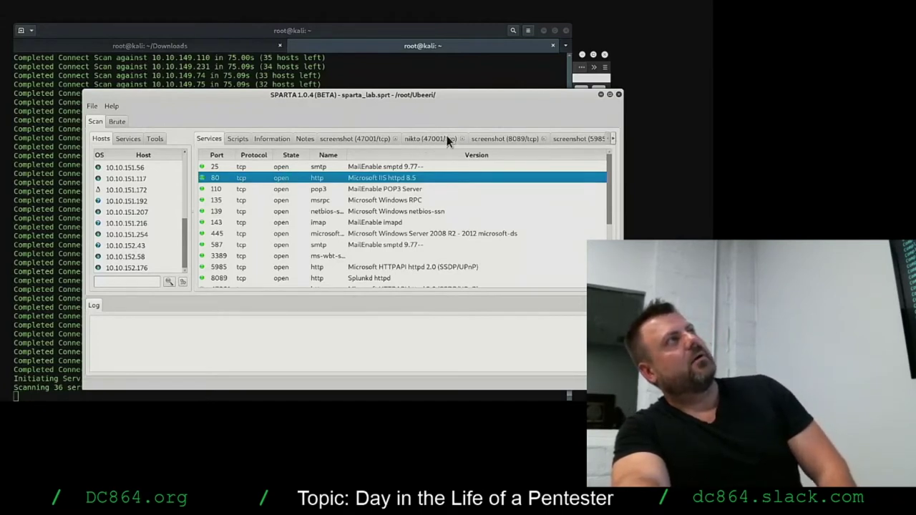
pyautogui.click(592, 141)
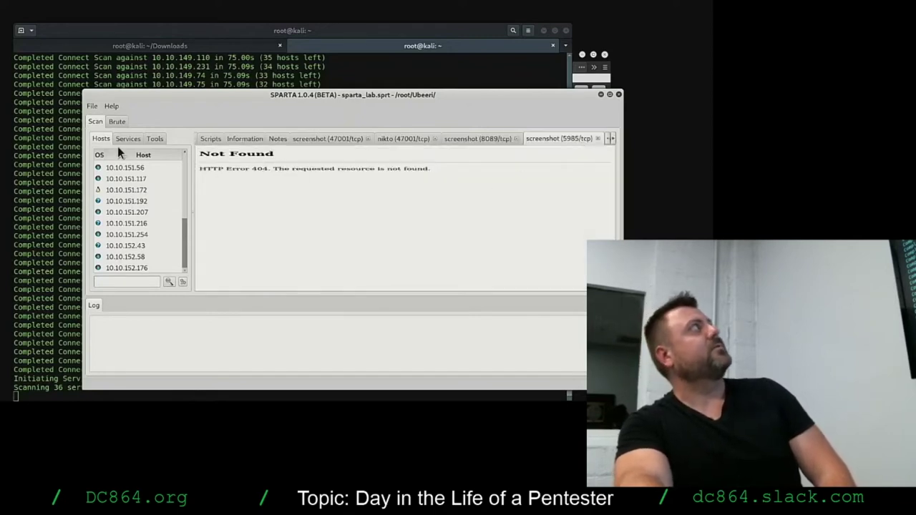
pyautogui.click(125, 140)
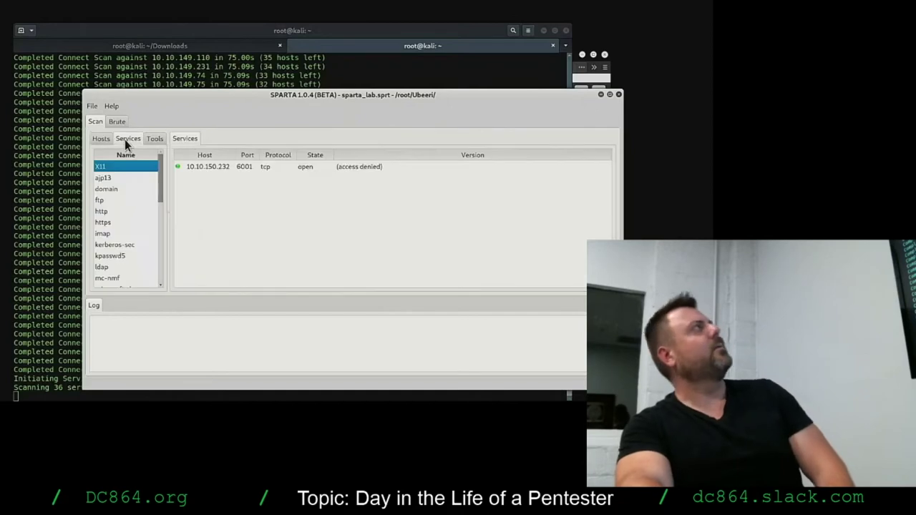
pyautogui.click(109, 212)
pyautogui.click(240, 168)
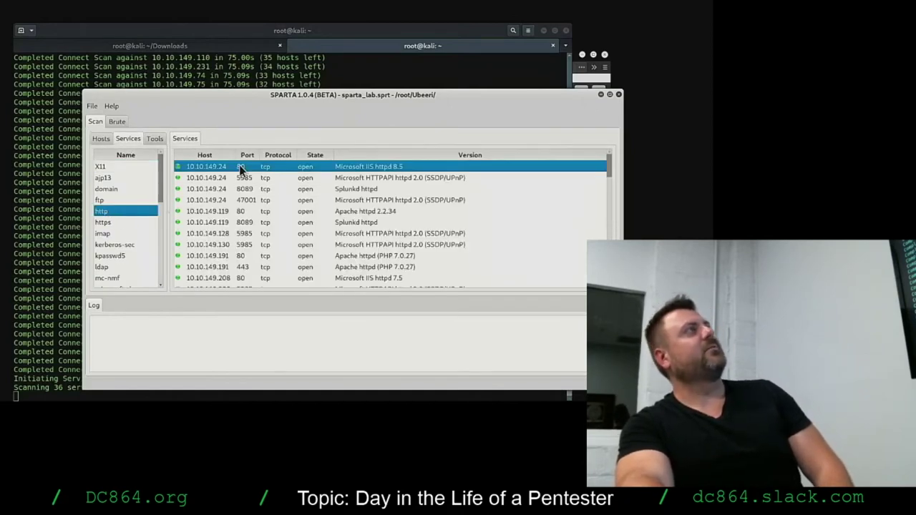
pyautogui.rightClick(240, 168)
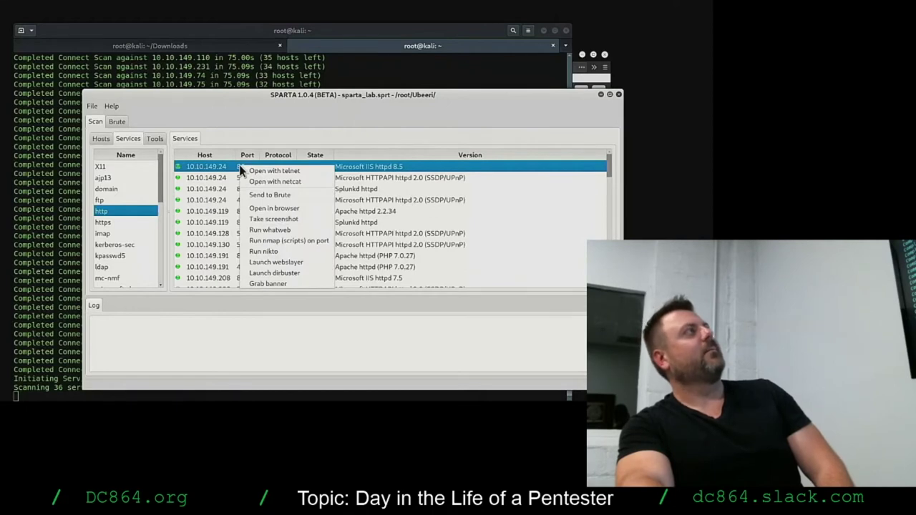
pyautogui.click(284, 219)
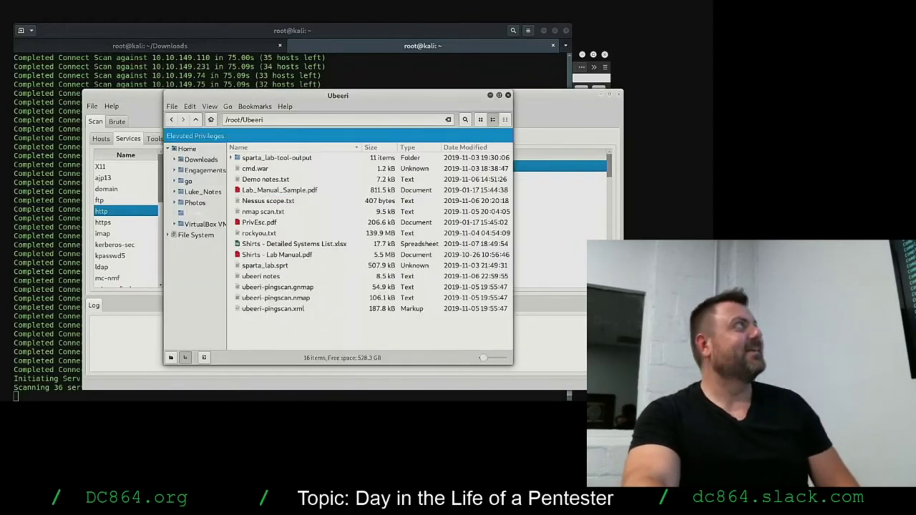
# Open sparta_lab-tool-output/screenshots and widen the Name column to read the full PNG file names.
pyautogui.doubleClick(260, 158)
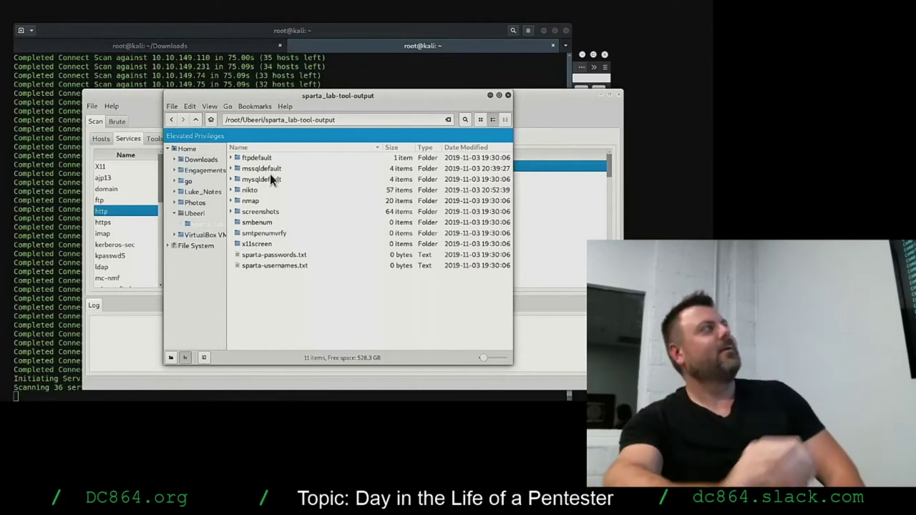
pyautogui.doubleClick(278, 214)
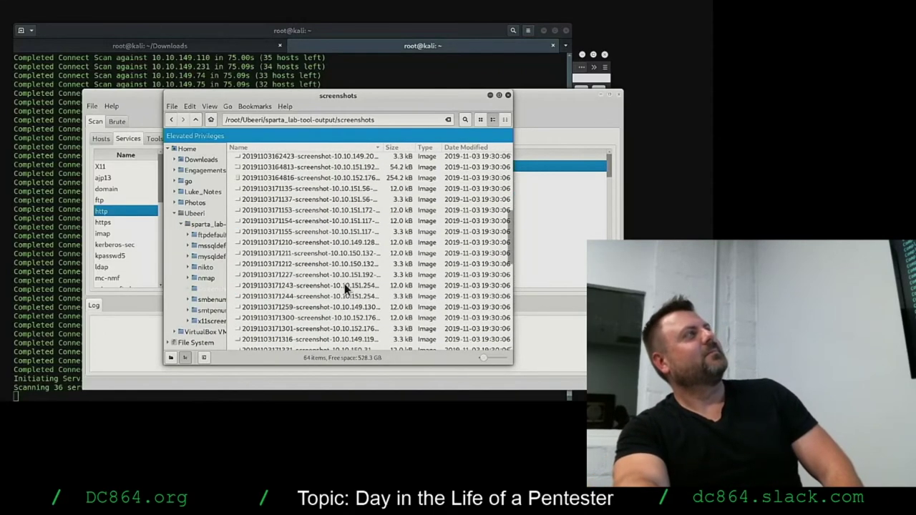
pyautogui.scroll(-6, 345, 283)
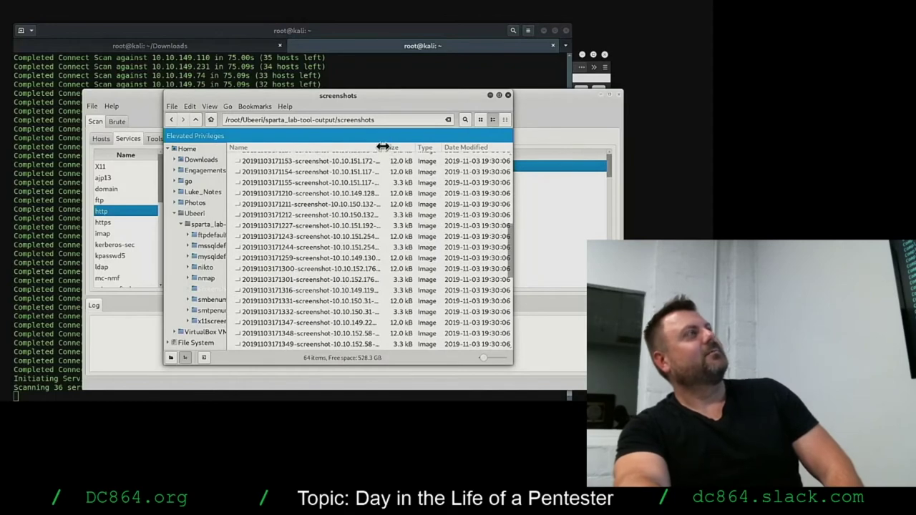
pyautogui.moveTo(388, 147); pyautogui.dragTo(432, 141)
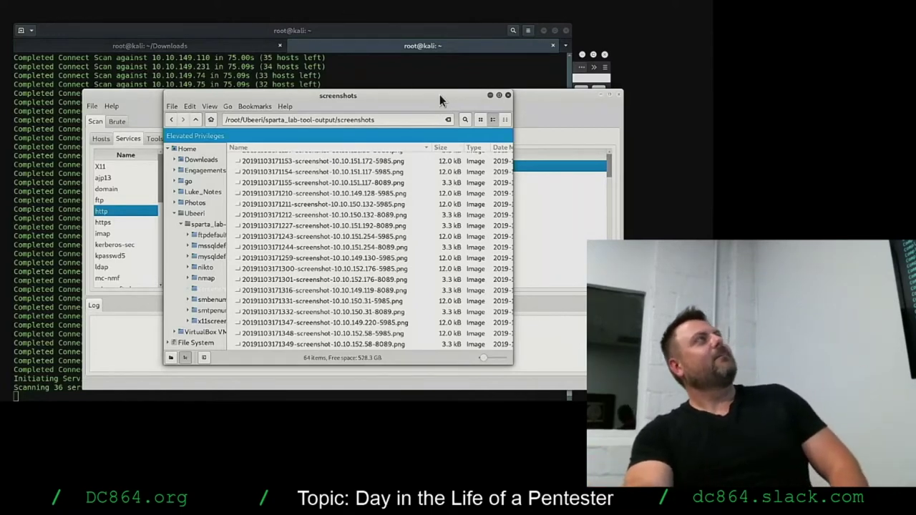
# Go back up to sparta_lab-tool-output and minimize the Files window to reveal SPARTA.
pyautogui.moveTo(440, 95); pyautogui.dragTo(456, 83)
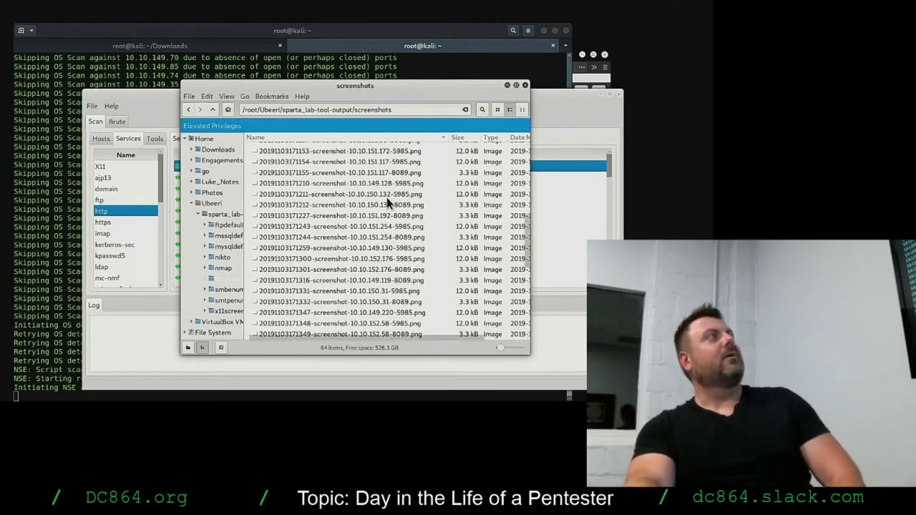
pyautogui.click(213, 107)
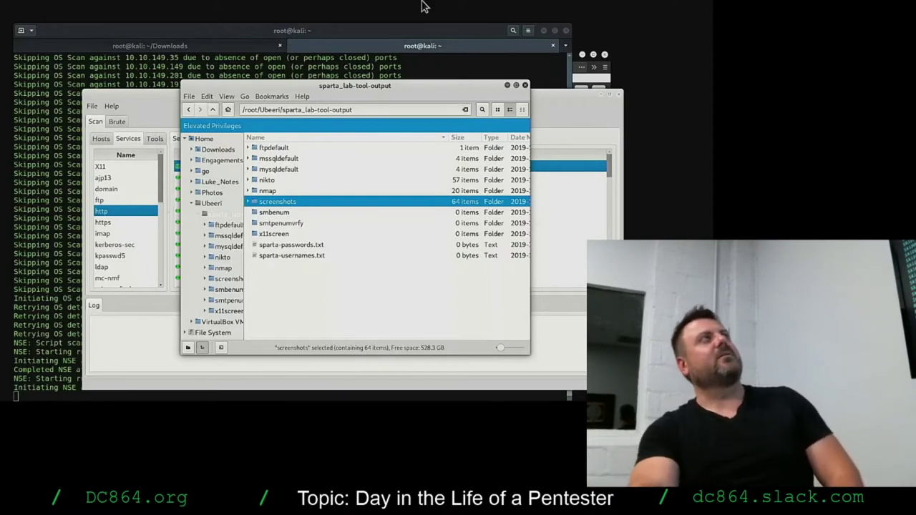
pyautogui.click(507, 85)
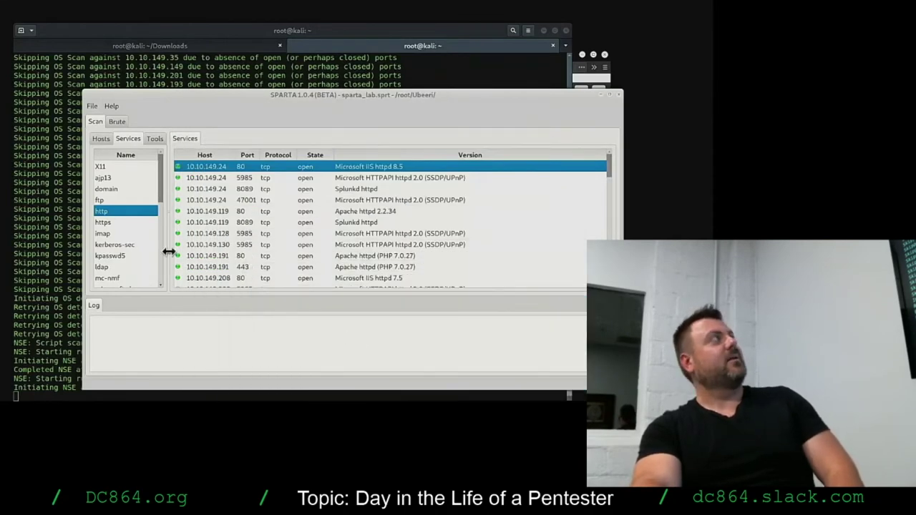
# Review which hosts run https, http, ftp, domain, kpasswd5, ldap and kerberos-sec.
pyautogui.click(108, 222)
pyautogui.click(108, 208)
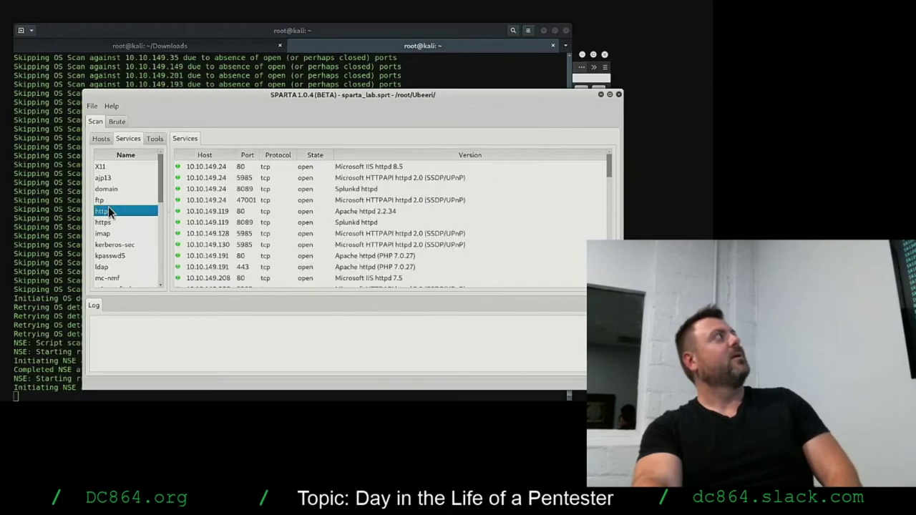
pyautogui.click(110, 199)
pyautogui.click(110, 188)
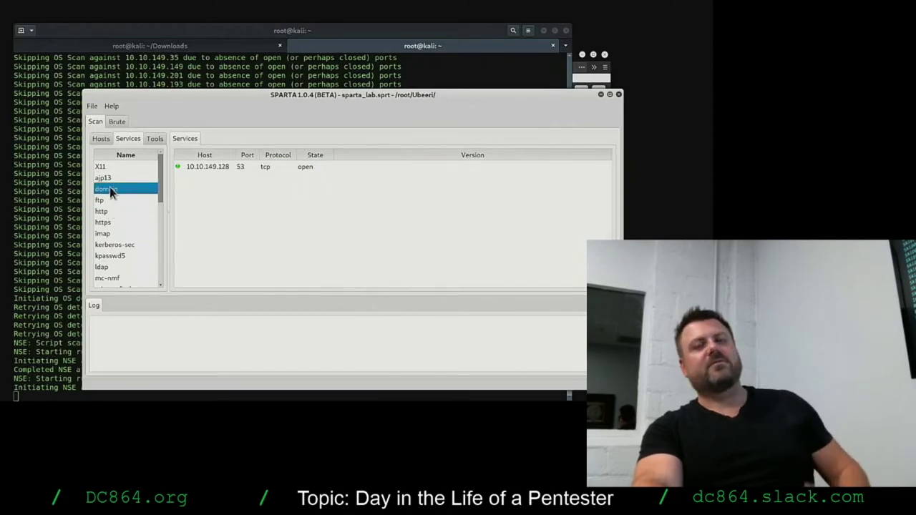
pyautogui.click(108, 255)
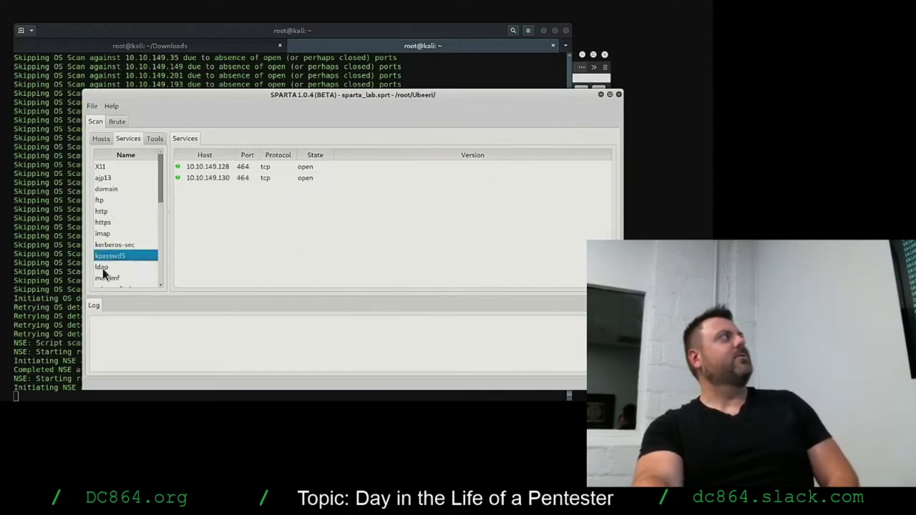
pyautogui.click(102, 267)
pyautogui.click(107, 245)
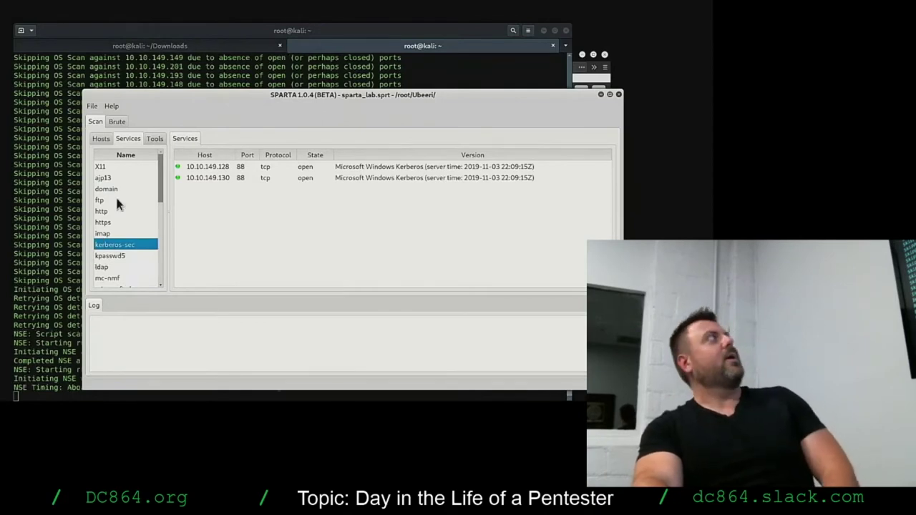
# Check the open ports on 10.10.152.43, 10.10.151.254 and 10.10.151.216, then view results by tool.
pyautogui.click(101, 139)
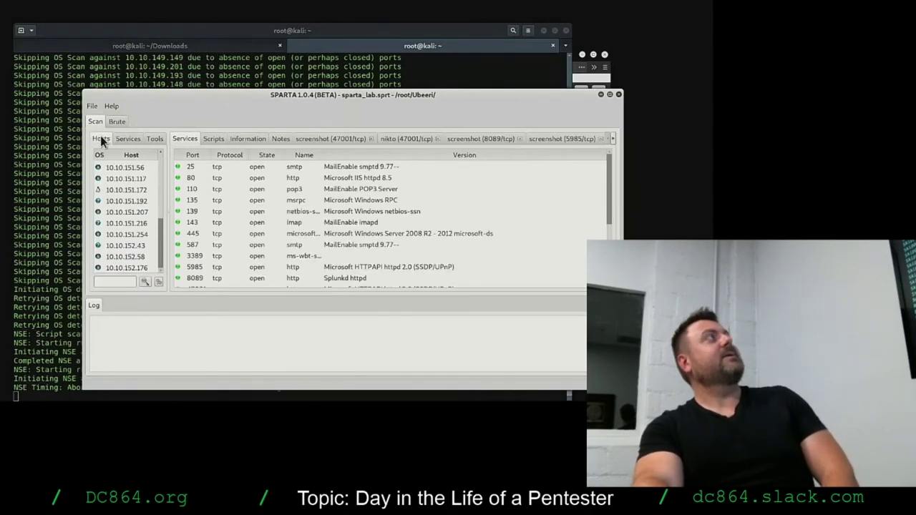
pyautogui.click(133, 247)
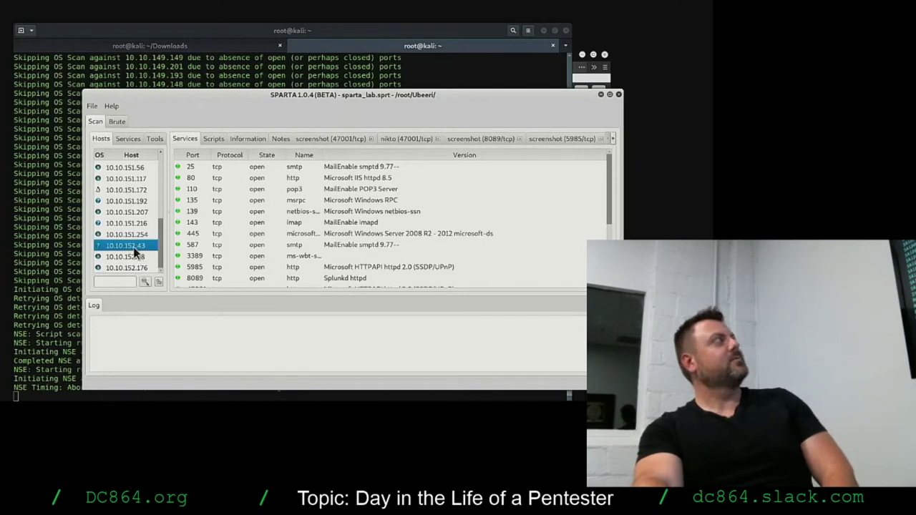
pyautogui.click(135, 234)
pyautogui.click(135, 224)
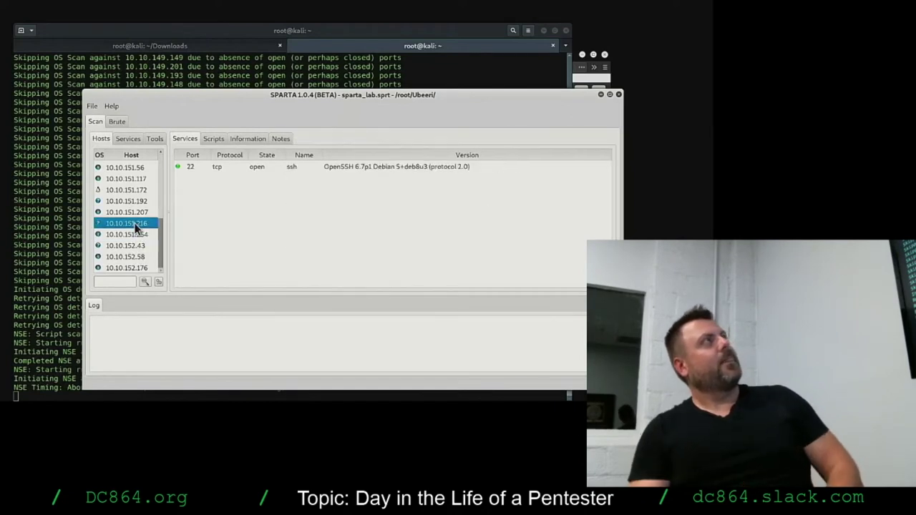
pyautogui.click(159, 138)
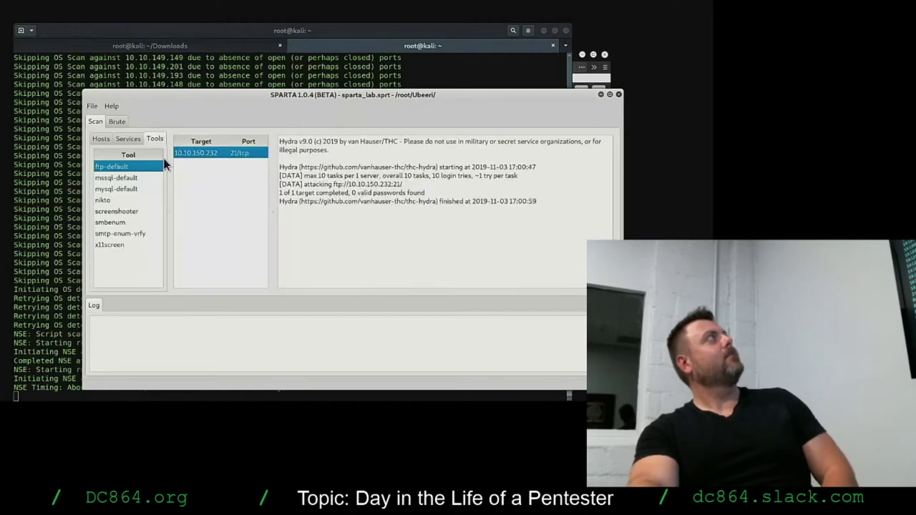
# Show the nikto results list and scroll through its scanned targets.
pyautogui.click(121, 199)
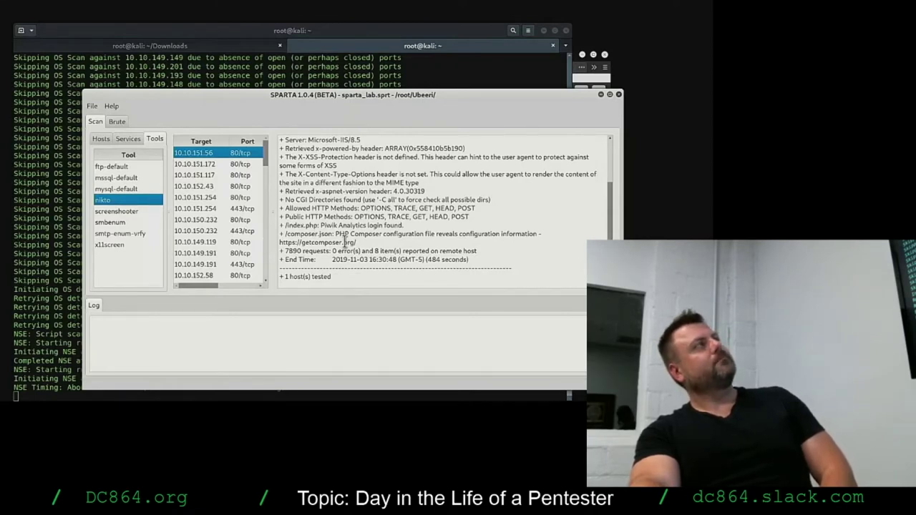
pyautogui.scroll(-5, 231, 230)
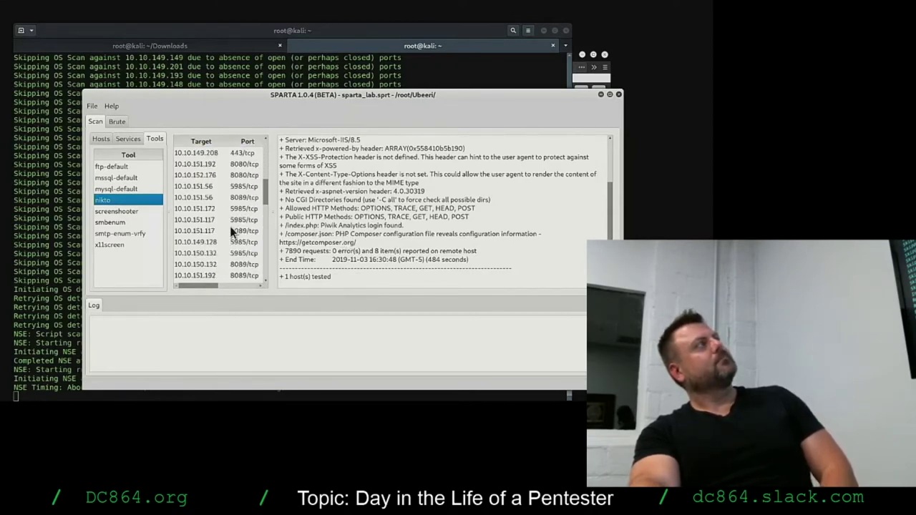
pyautogui.scroll(-5, 231, 231)
pyautogui.moveTo(205, 286)
pyautogui.mouseDown()
pyautogui.moveTo(239, 284)
pyautogui.moveTo(195, 285)
pyautogui.mouseUp()
pyautogui.scroll(10, 209, 243)
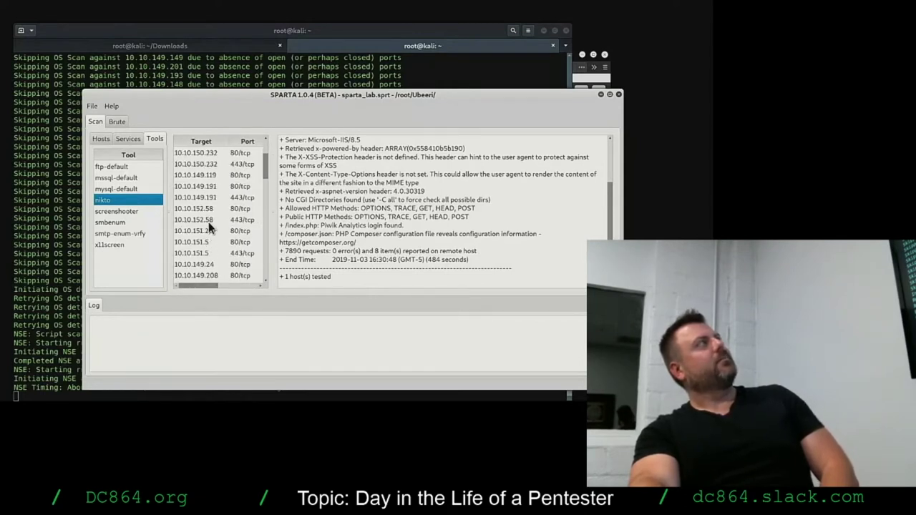
pyautogui.scroll(2, 208, 211)
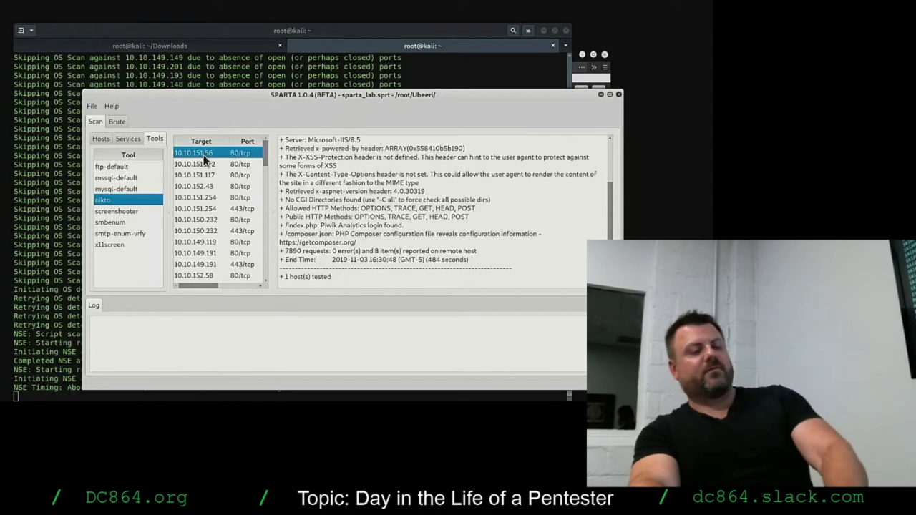
# Step through nikto output from 10.10.151.172 to 10.10.149.191 ports 80/443, then move SPARTA aside.
pyautogui.click(206, 164)
pyautogui.press('Down')
pyautogui.press('Down')
pyautogui.press('Down')
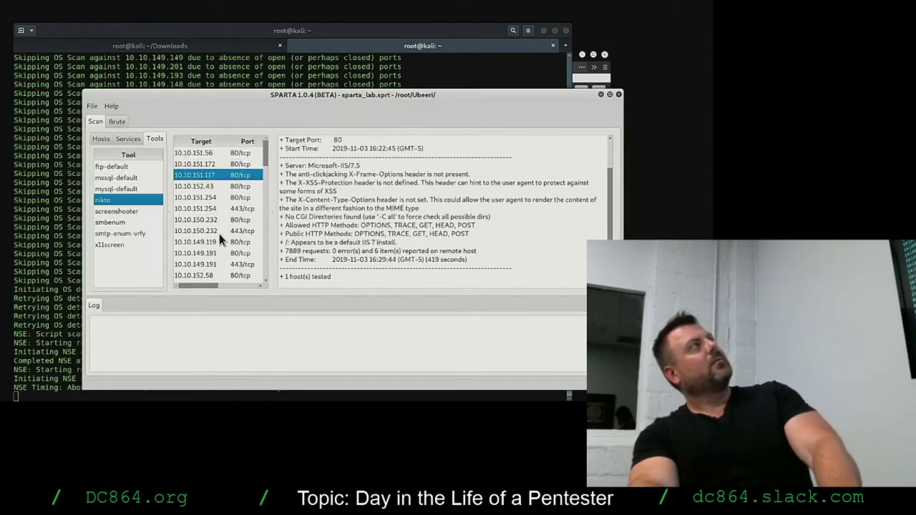
pyautogui.press('Down')
pyautogui.press('Down')
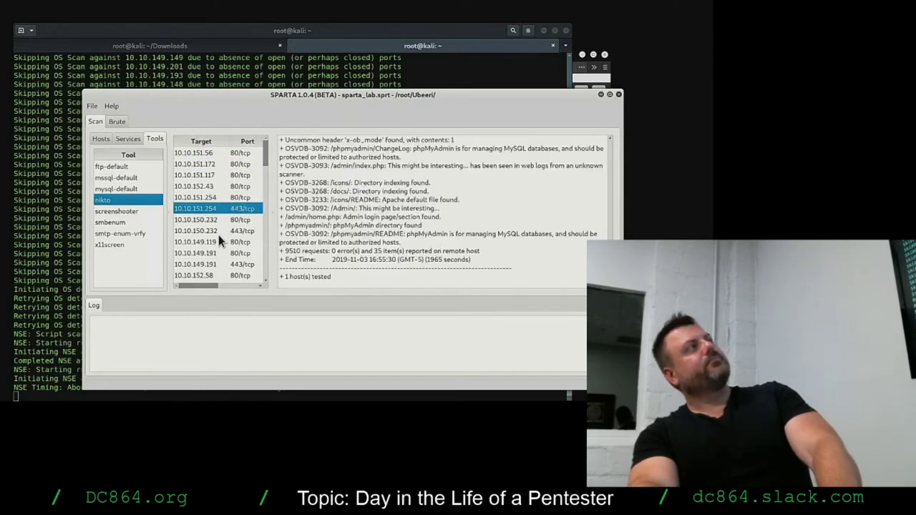
pyautogui.press('Down')
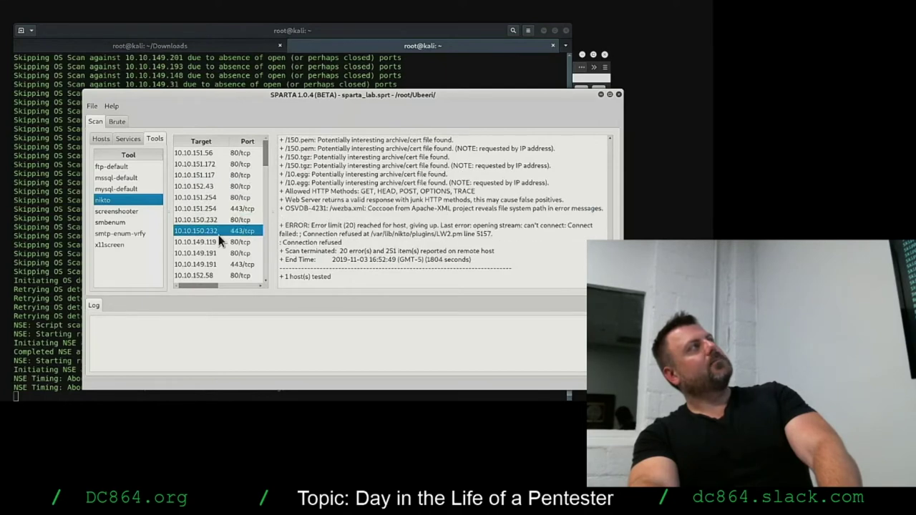
pyautogui.press('Down')
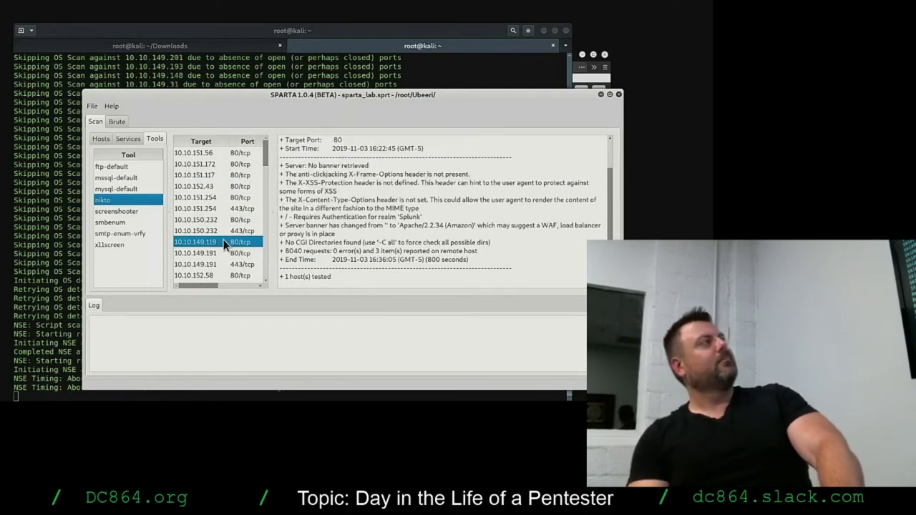
pyautogui.press('Down')
pyautogui.press('Down')
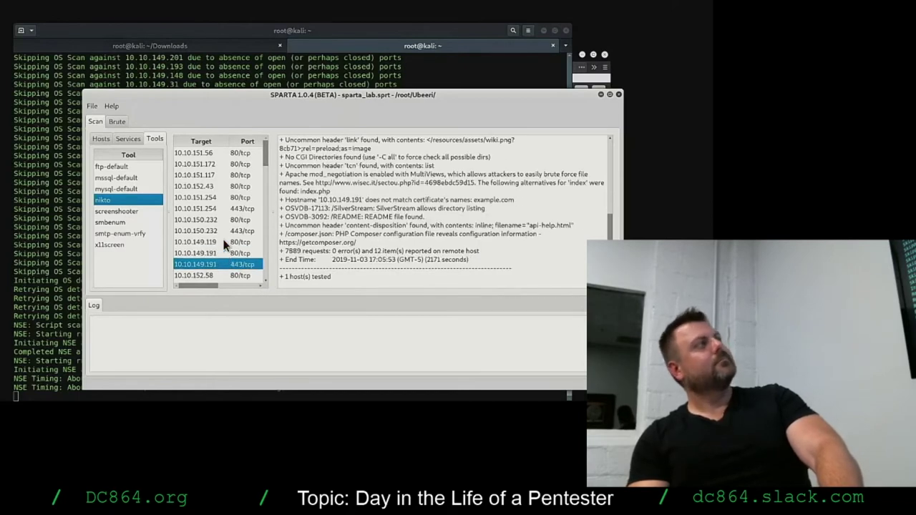
pyautogui.press('Down')
pyautogui.press('Up')
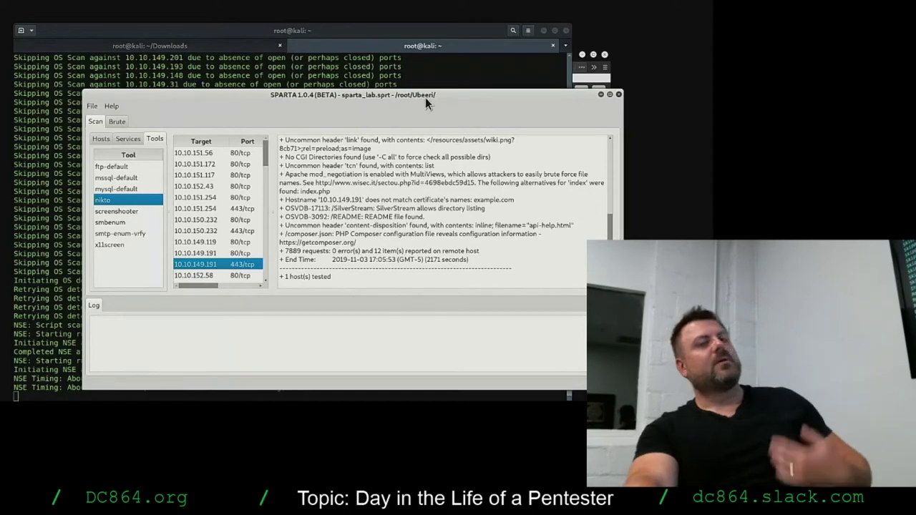
pyautogui.moveTo(425, 97); pyautogui.dragTo(523, 415)
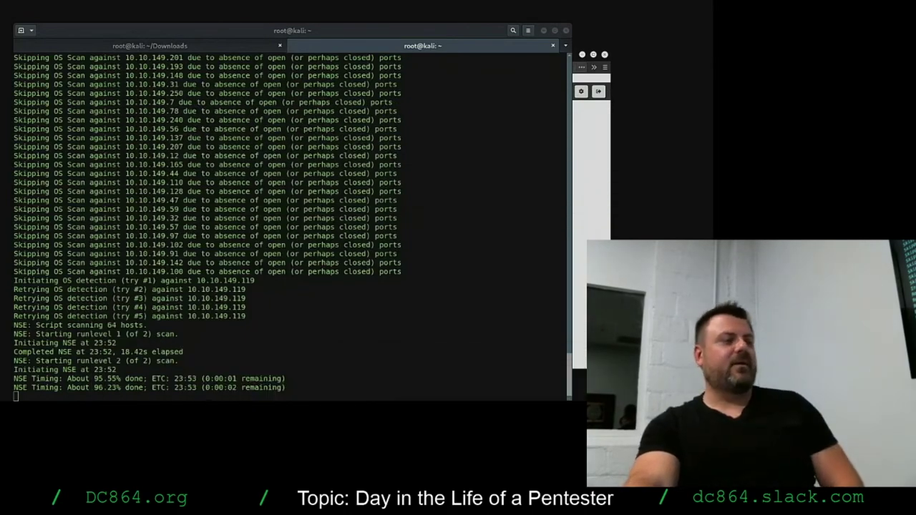
# Bring Firefox forward and sign back in to Nessus Professional with the account username and password.
pyautogui.hotkey('alt', 'Tab')
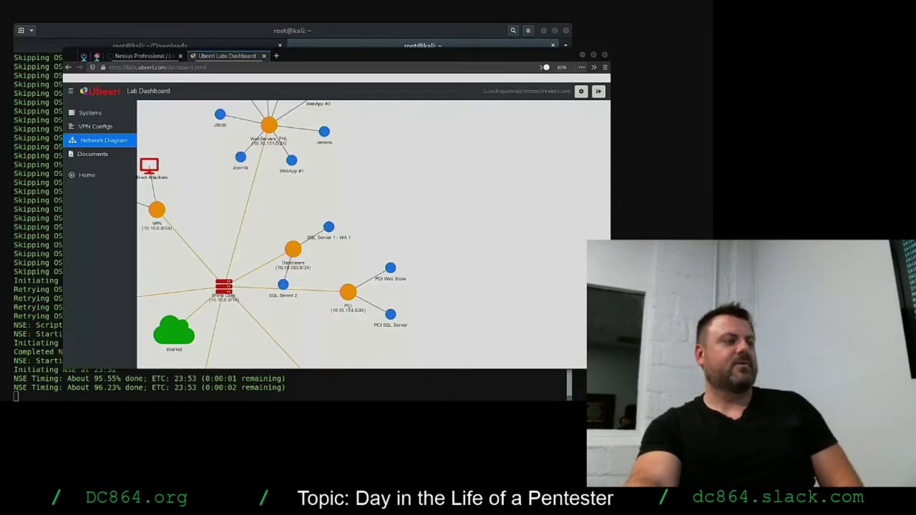
pyautogui.click(156, 57)
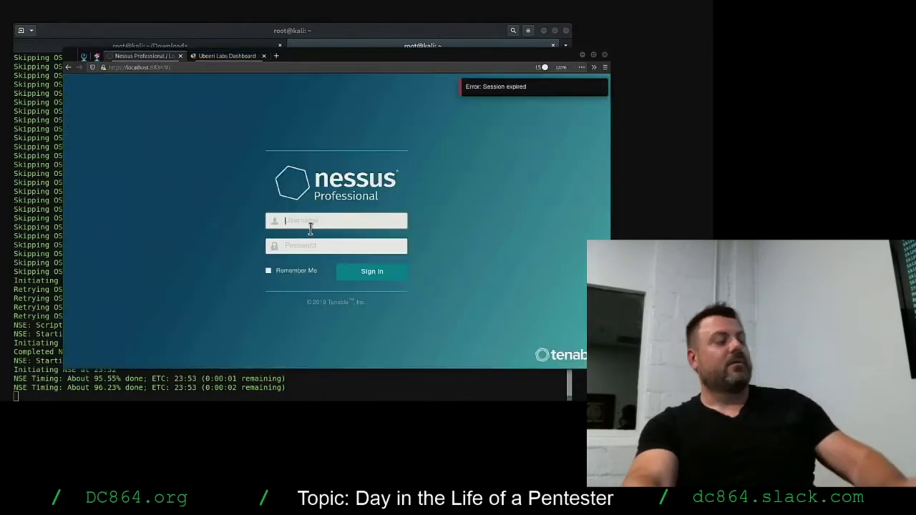
pyautogui.write('root')
pyautogui.press('Tab')
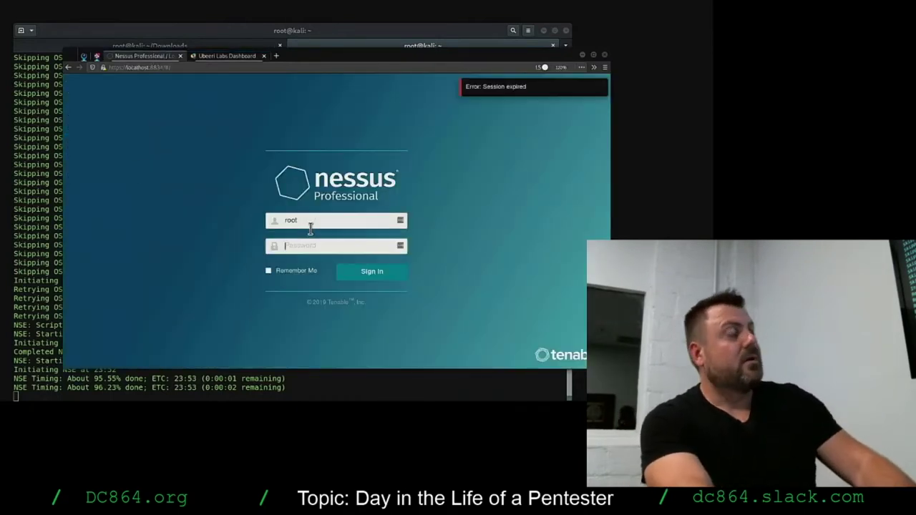
pyautogui.write('toor')
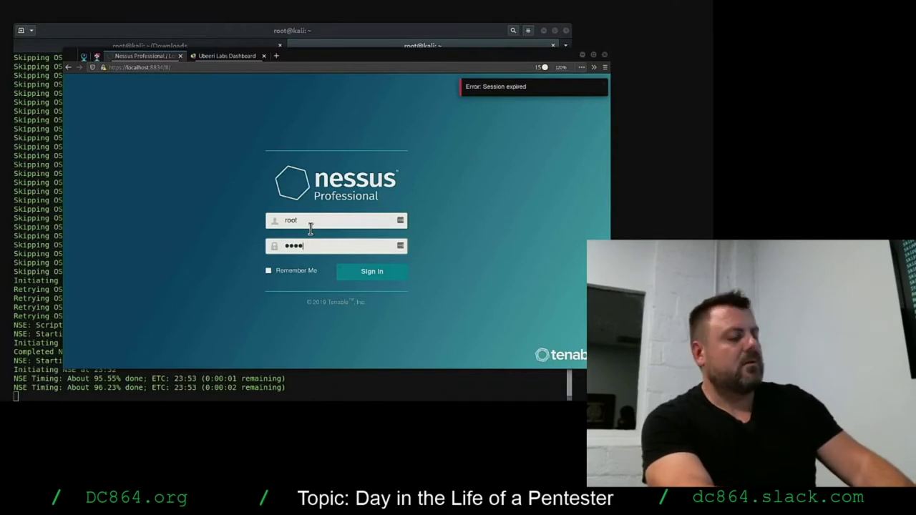
pyautogui.write('*******')
pyautogui.press('Return')
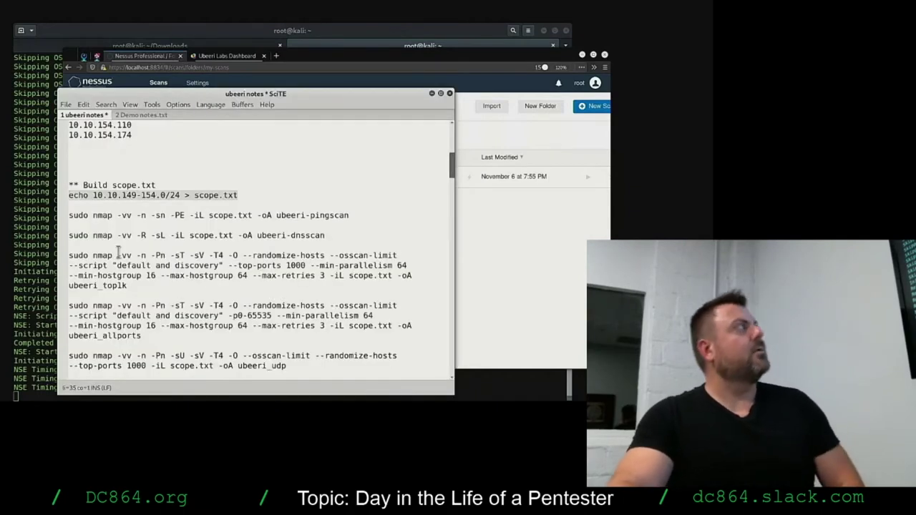
# Select the Actual lab scope IP list through 10.10.154.174 in ubeeri notes, then return to Nessus.
pyautogui.scroll(10, 173, 247)
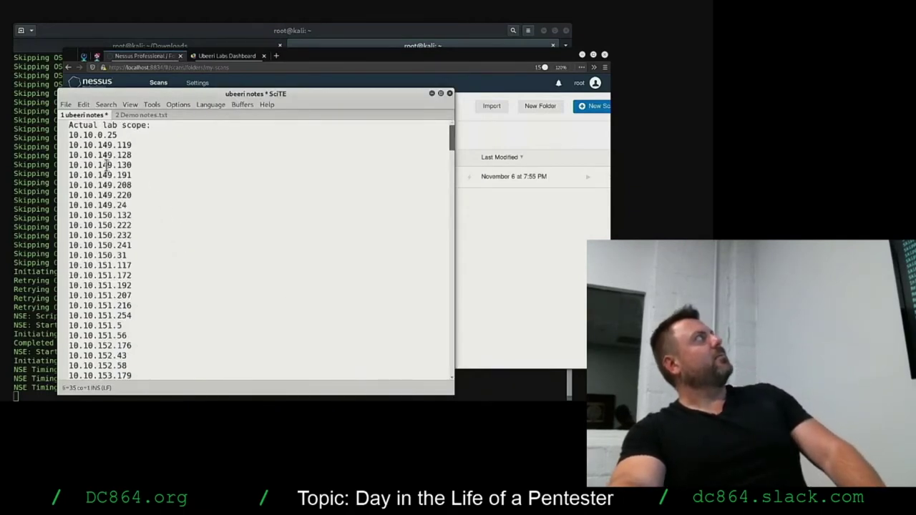
pyautogui.moveTo(71, 146); pyautogui.dragTo(163, 309)
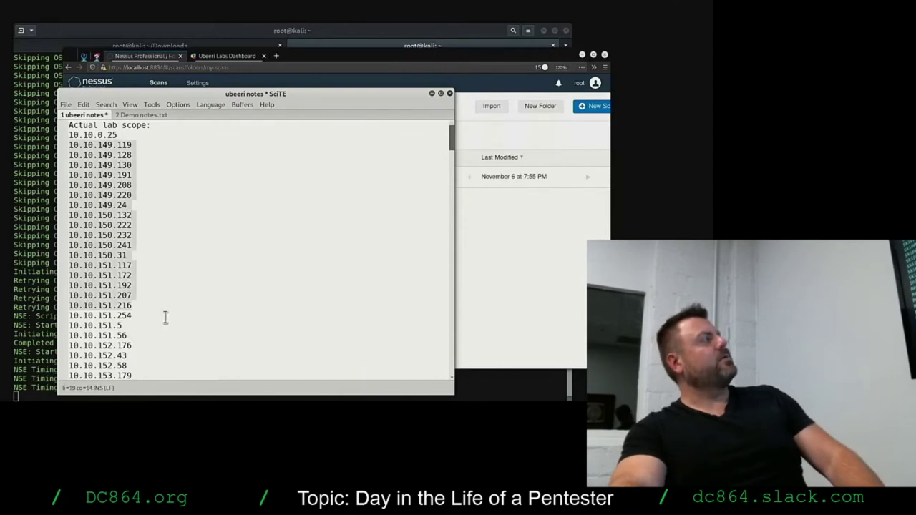
pyautogui.scroll(-13, 160, 333)
pyautogui.scroll(3, 160, 310)
pyautogui.scroll(1, 162, 304)
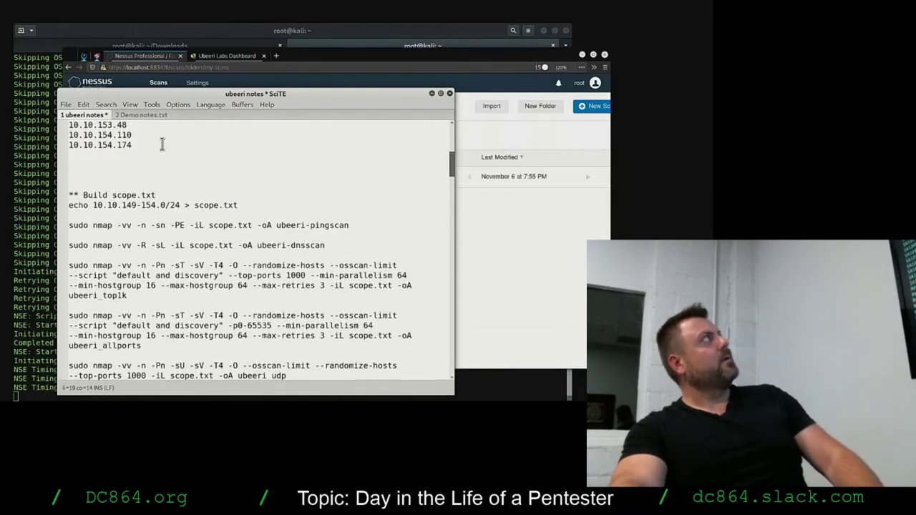
pyautogui.scroll(1, 154, 230)
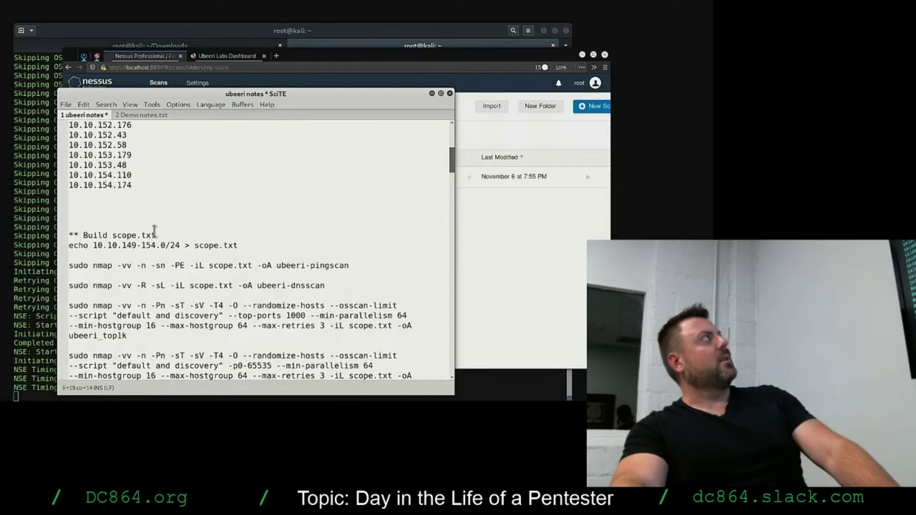
pyautogui.keyDown('shift'); pyautogui.click(144, 183); pyautogui.keyUp('shift')
pyautogui.hotkey('ctrl', 'c')
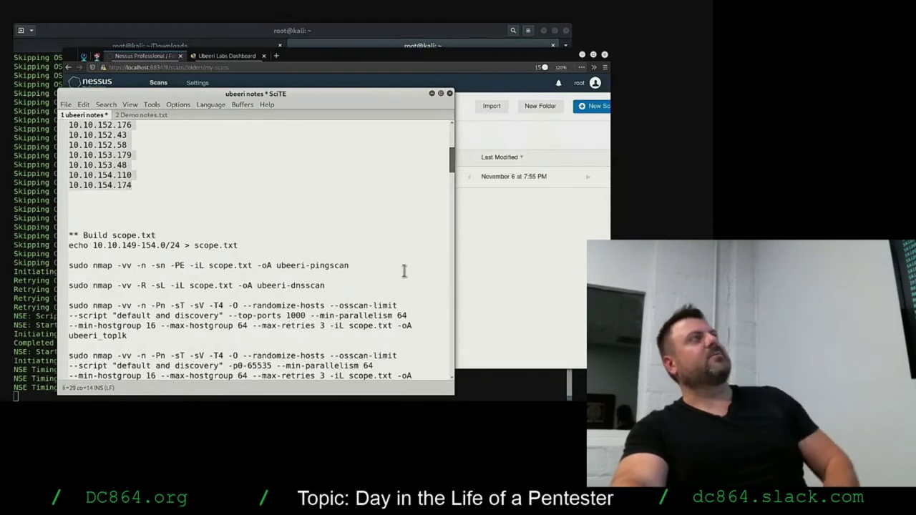
pyautogui.click(489, 244)
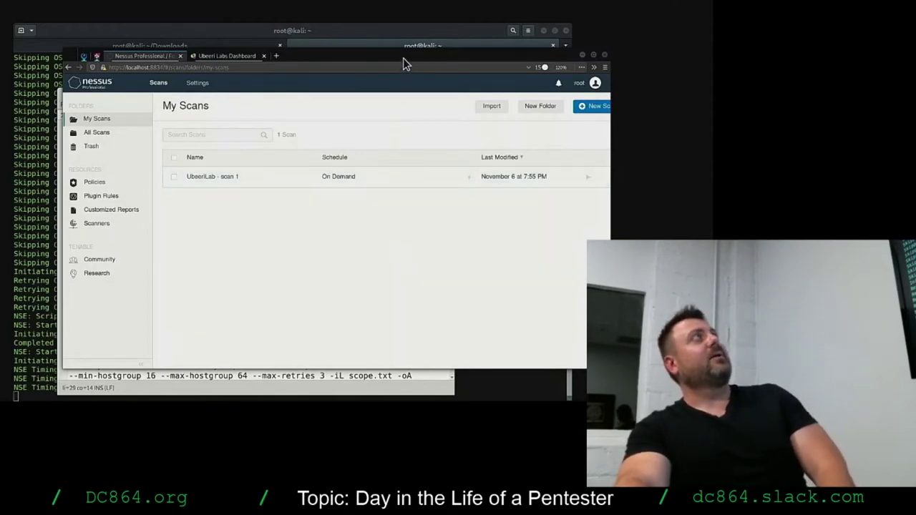
# Reposition and enlarge the Nessus browser window and zoom the page in.
pyautogui.moveTo(403, 57); pyautogui.dragTo(405, 51)
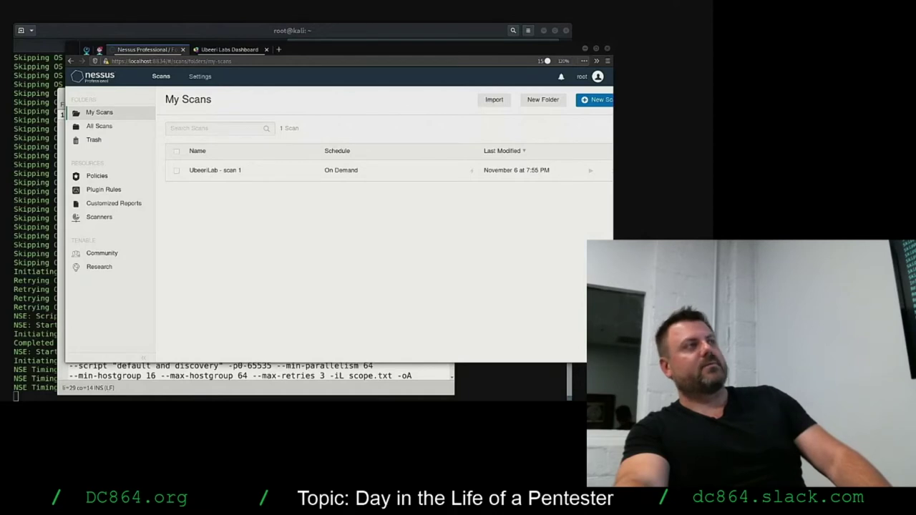
pyautogui.moveTo(613, 363); pyautogui.dragTo(696, 386)
pyautogui.hotkey('ctrl', '+')
pyautogui.hotkey('ctrl', '+')
pyautogui.hotkey('ctrl', '+')
pyautogui.hotkey('ctrl', '+')
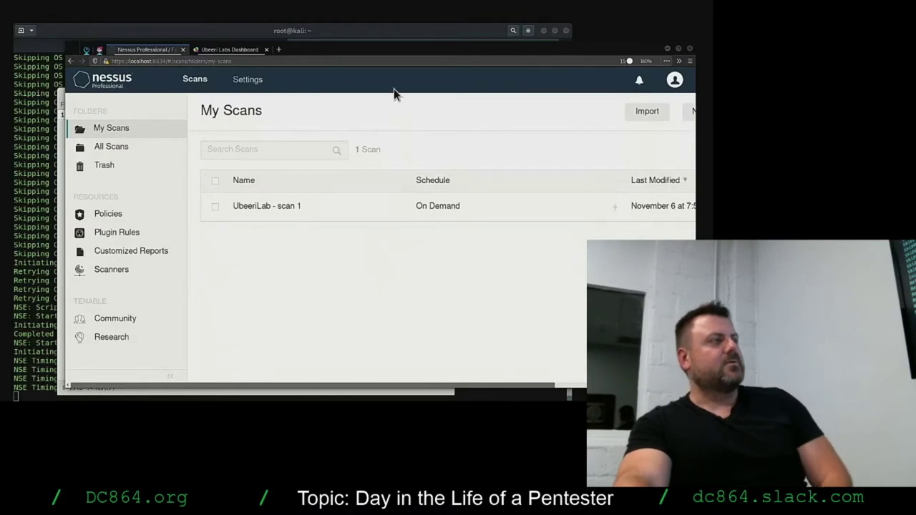
pyautogui.moveTo(395, 54); pyautogui.dragTo(362, 53)
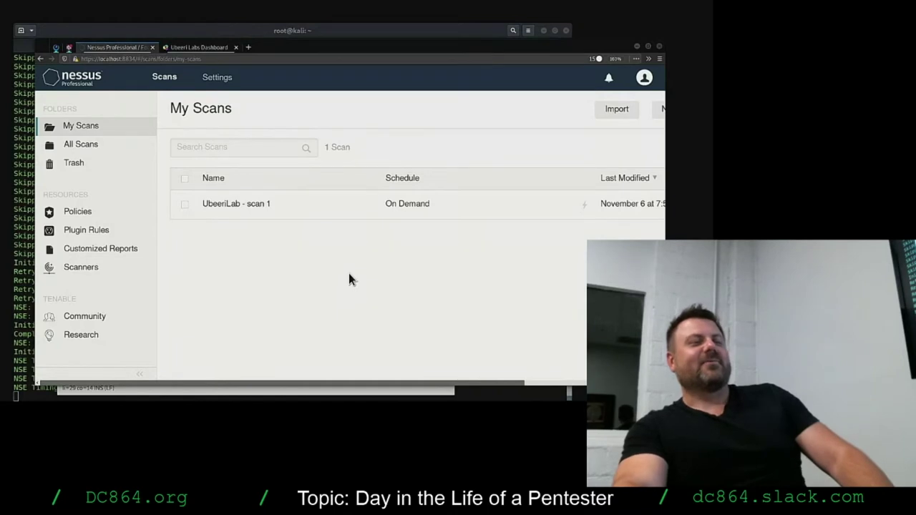
# Open UbeeriLab - scan 1, return to My Scans, zoom out to 140% and maximize the browser.
pyautogui.click(297, 208)
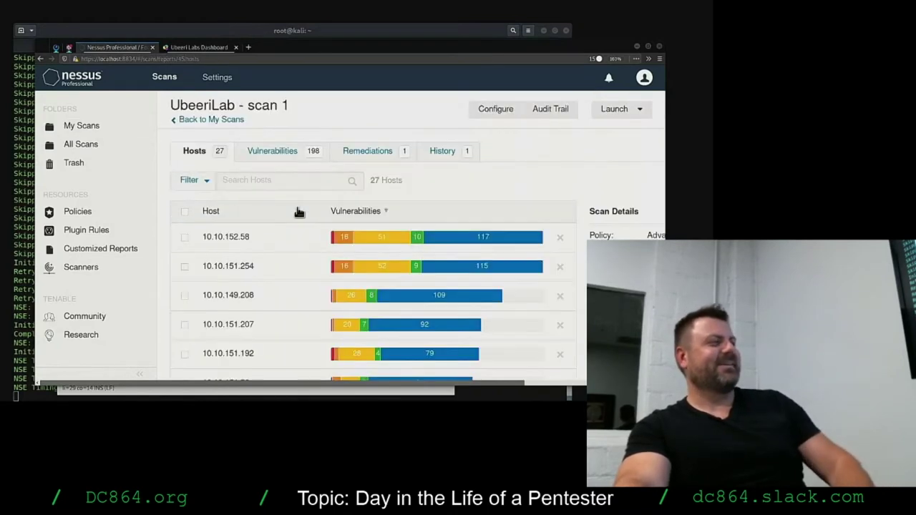
pyautogui.click(189, 120)
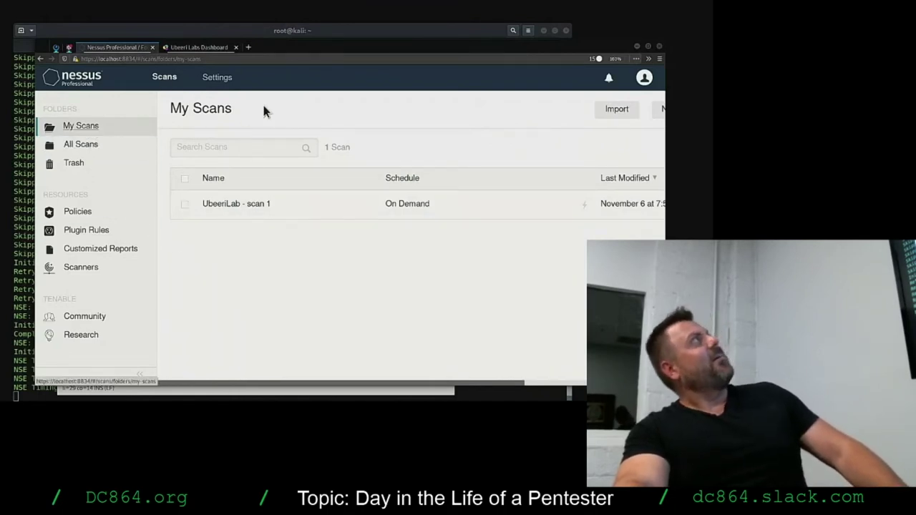
pyautogui.hscroll(5, 621, 142)
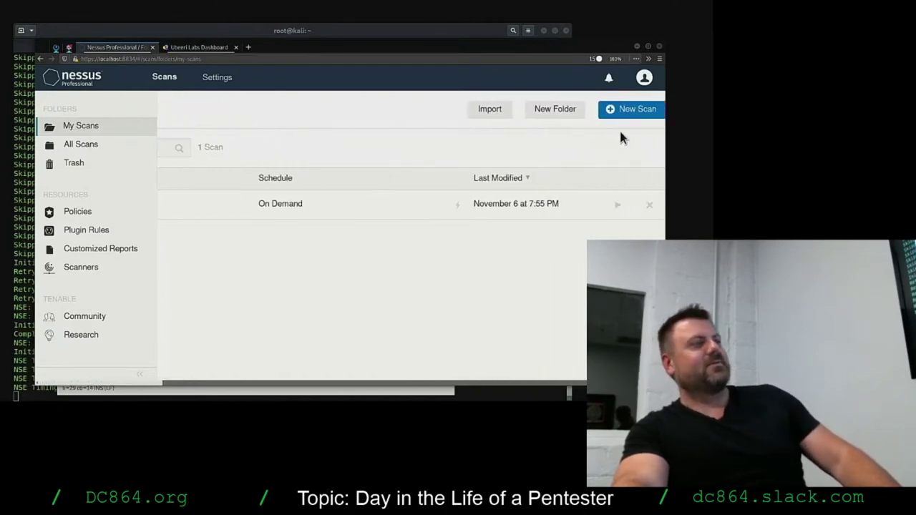
pyautogui.hotkey('ctrl', '-')
pyautogui.hotkey('ctrl', '-')
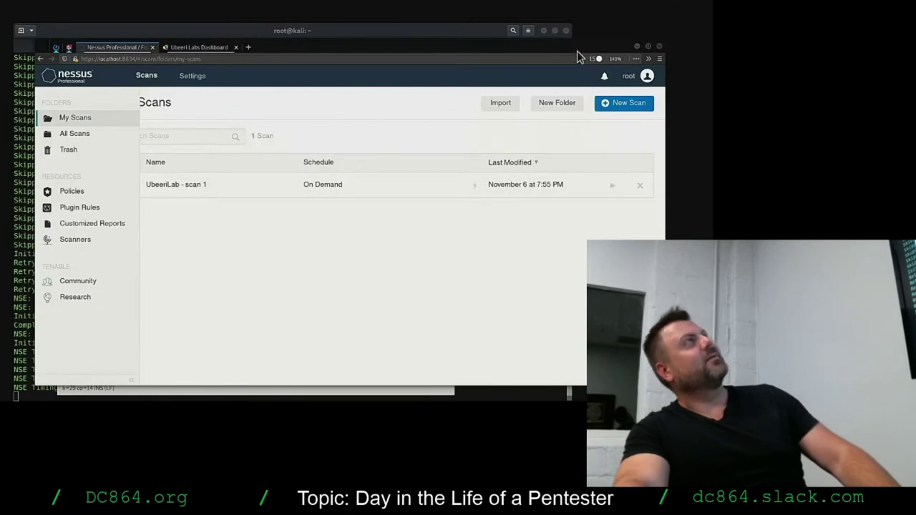
pyautogui.doubleClick(578, 45)
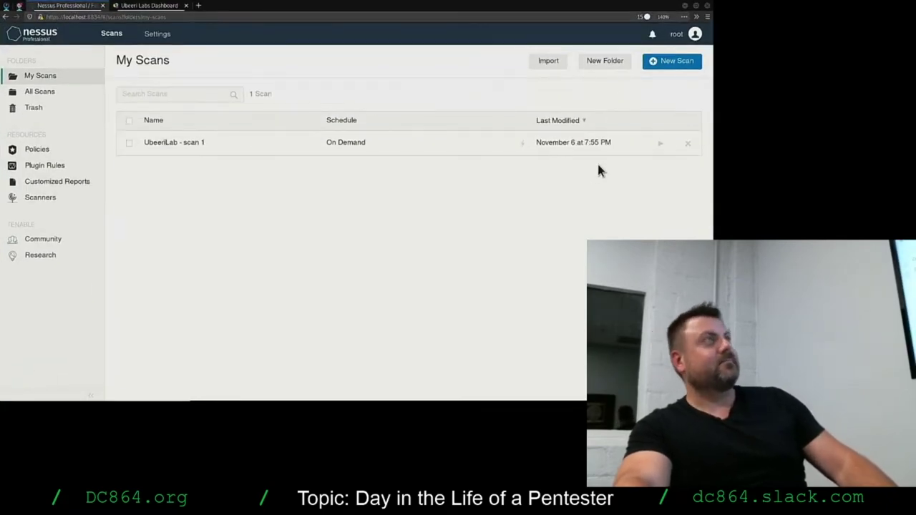
# Create a new Advanced Scan and paste the lab scope IP list into its Targets field.
pyautogui.click(664, 63)
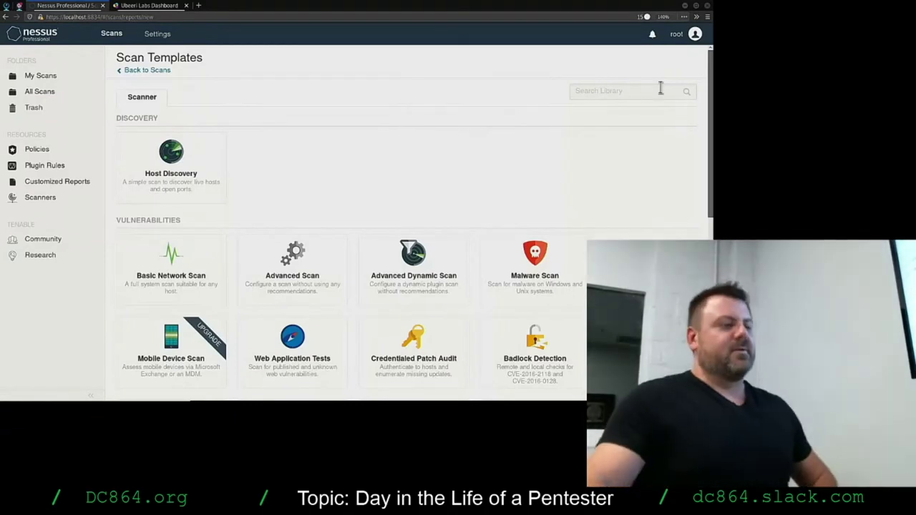
pyautogui.click(315, 266)
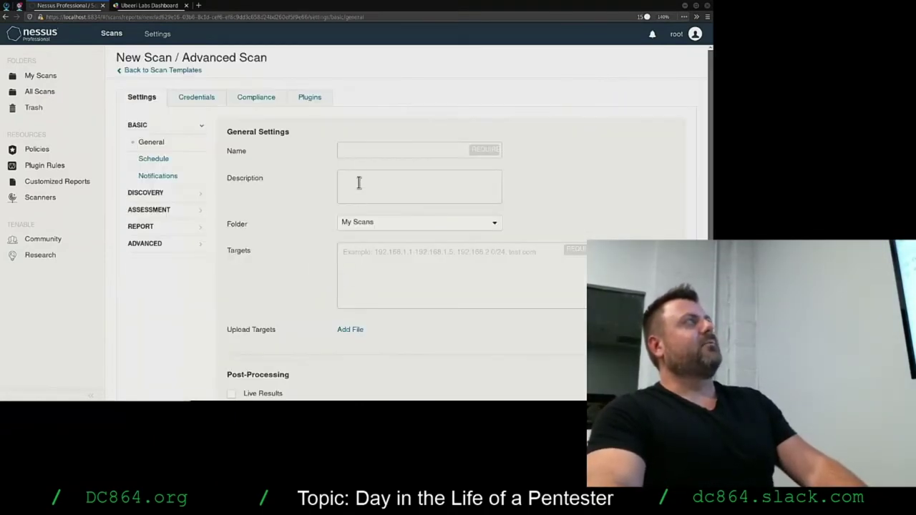
pyautogui.click(365, 281)
pyautogui.hotkey('ctrl', 'v')
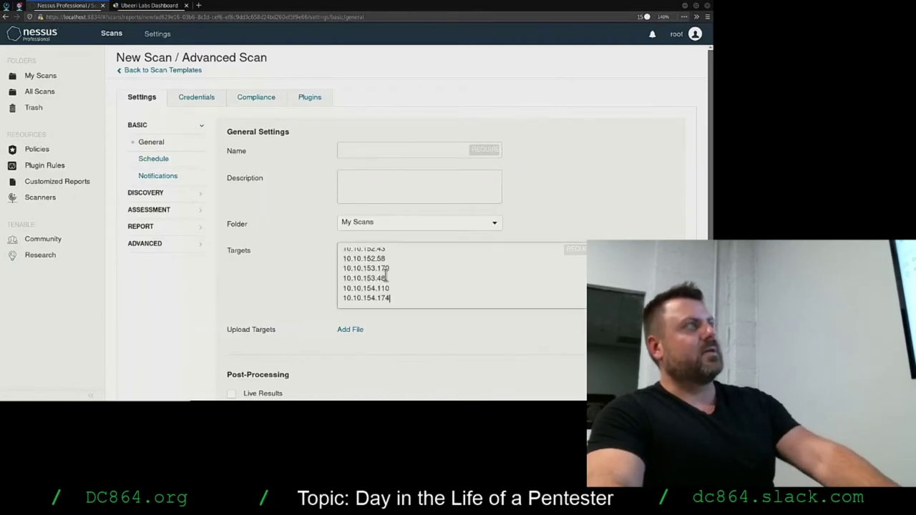
pyautogui.hotkey('ctrl', 'z')
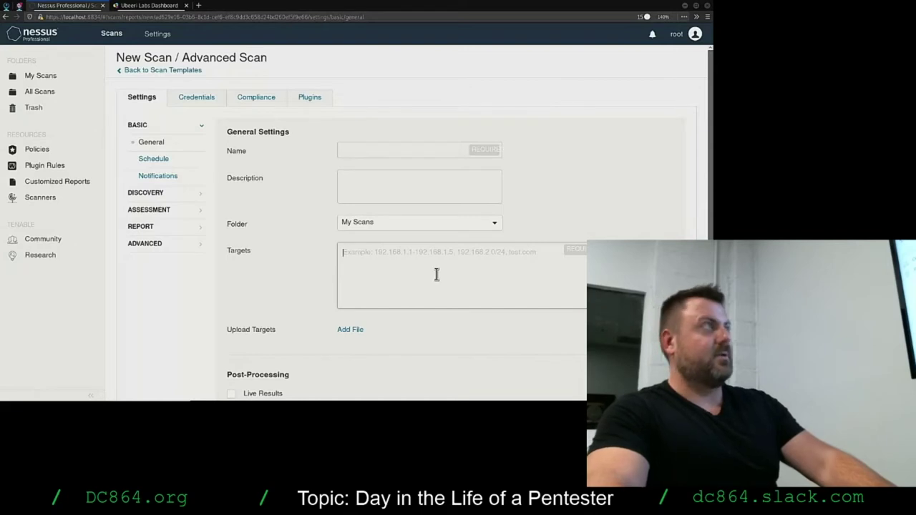
pyautogui.hotkey('ctrl', 'v')
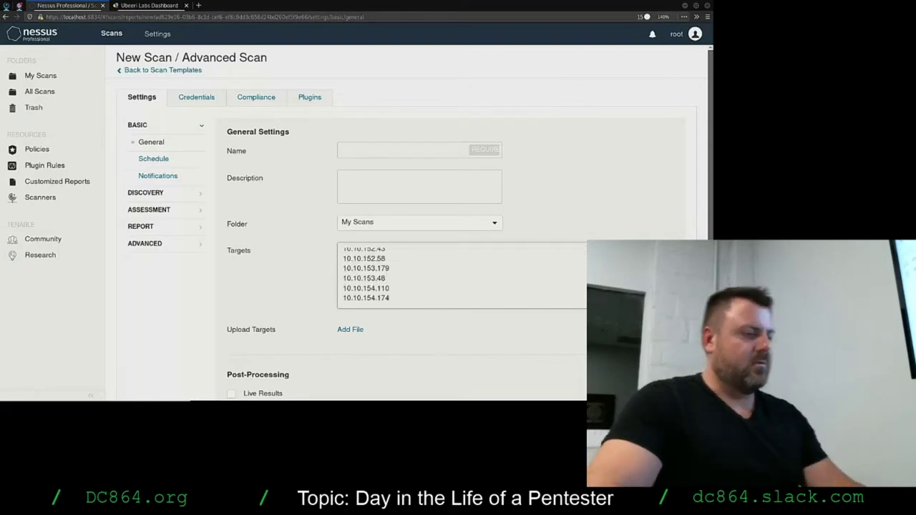
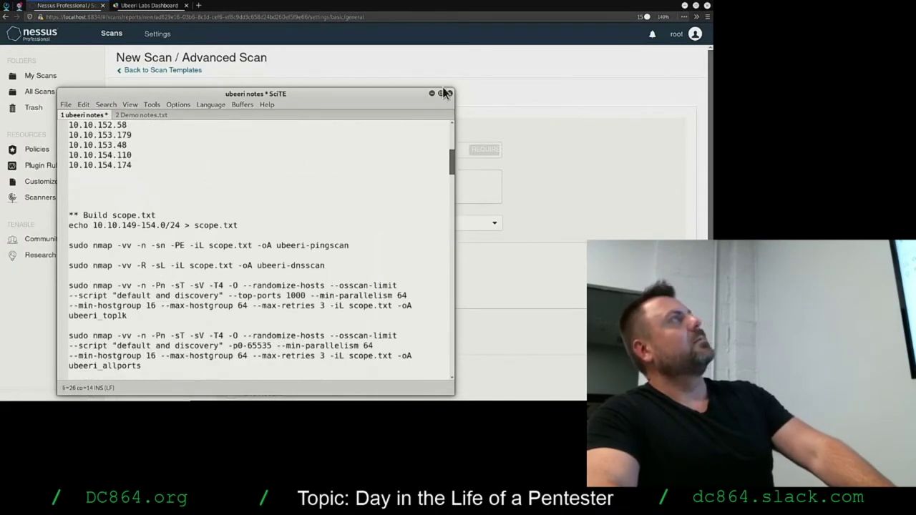
# Hide the SciTE notes and name the new advanced scan 'Ubeeri scan 2'.
pyautogui.click(431, 94)
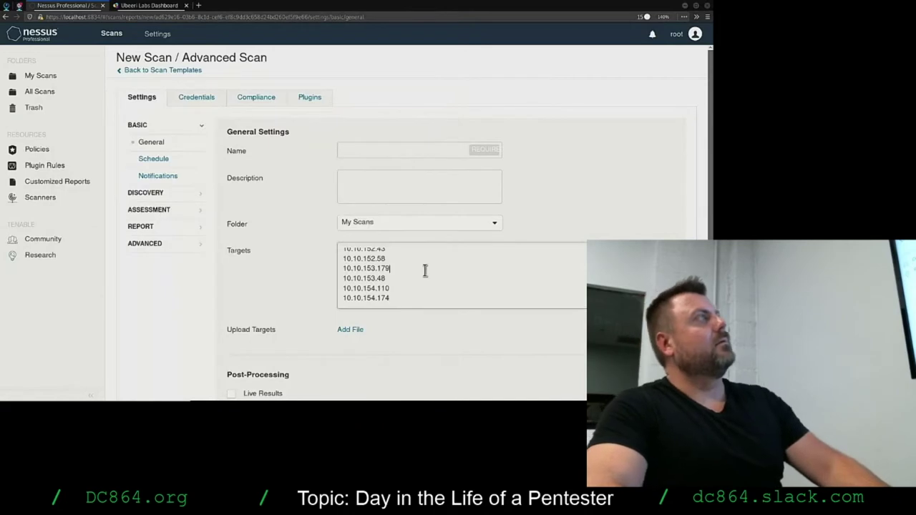
pyautogui.click(401, 148)
pyautogui.write('U')
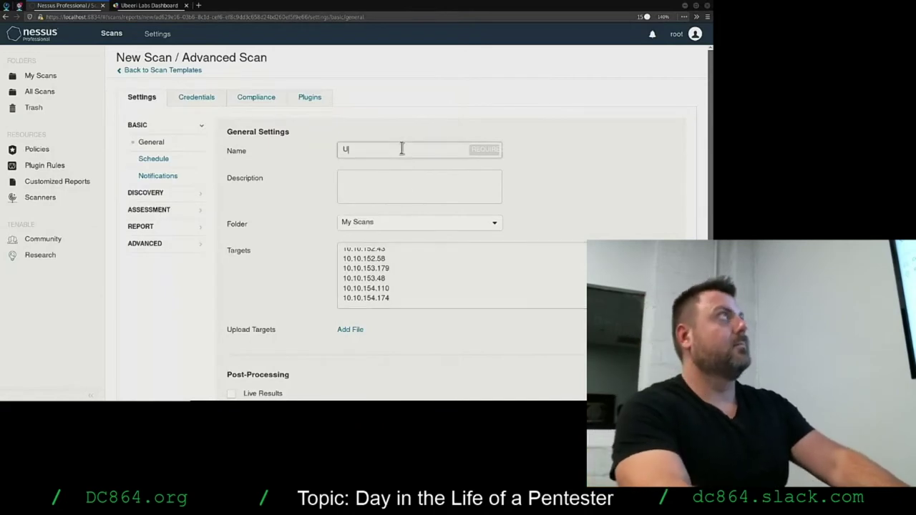
pyautogui.write('beeri scan 12')
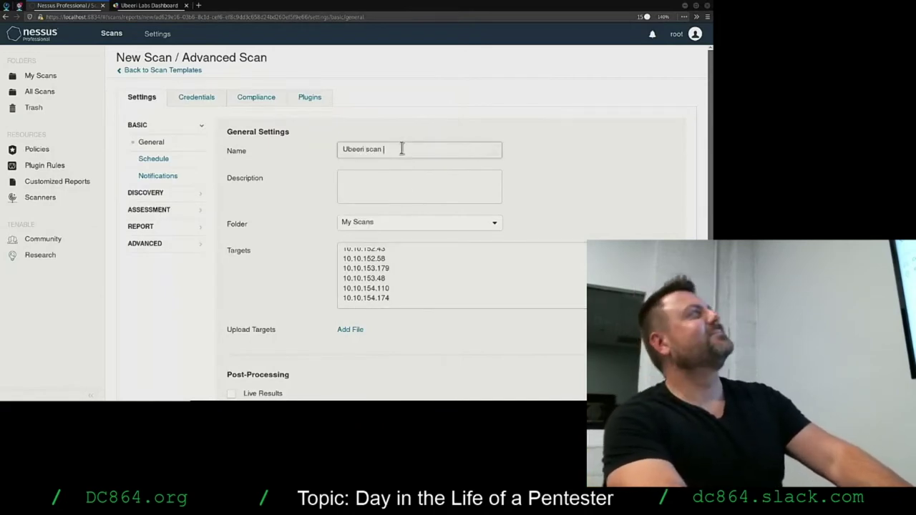
pyautogui.press('BackSpace')
pyautogui.press('BackSpace')
pyautogui.write('2')
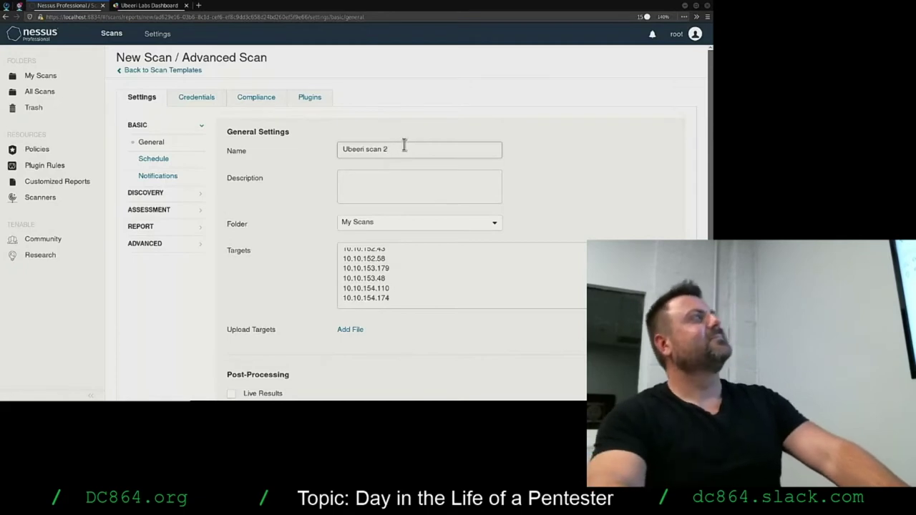
# Bring up the scan's Schedule settings under Basic.
pyautogui.scroll(-3, 287, 293)
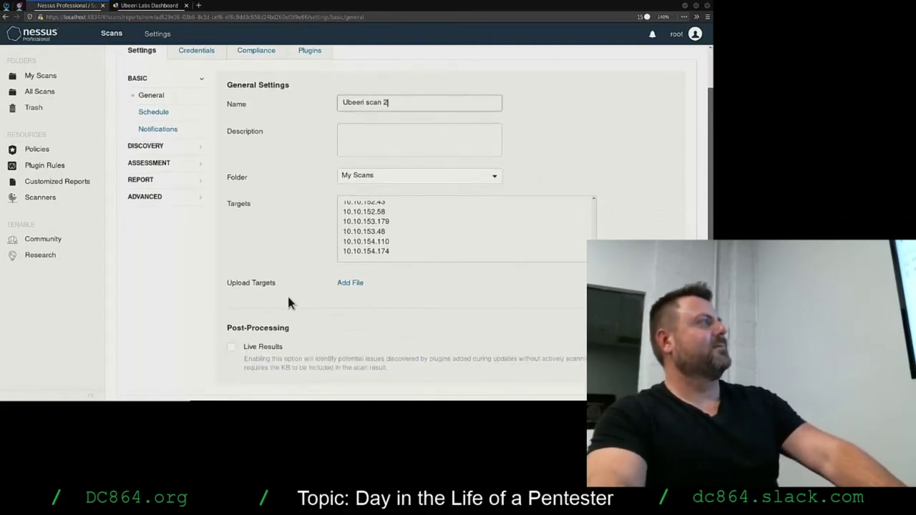
pyautogui.scroll(3, 290, 297)
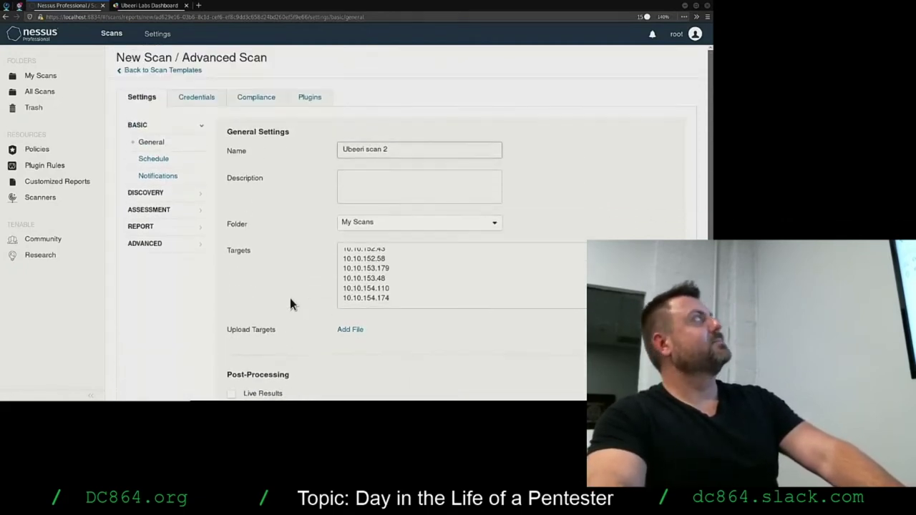
pyautogui.click(154, 157)
# Pass Notifications and review Host Discovery's ping methods, fragile device and Wake-on-LAN options.
pyautogui.click(153, 176)
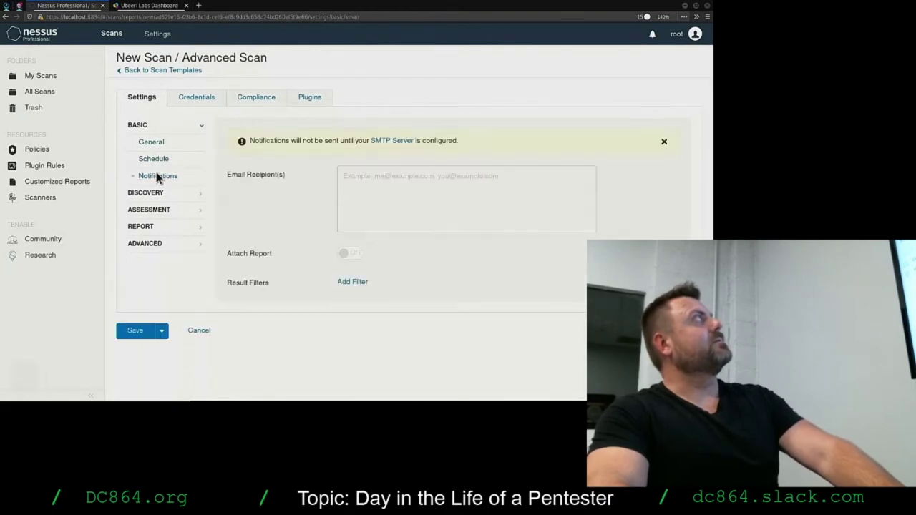
pyautogui.click(151, 194)
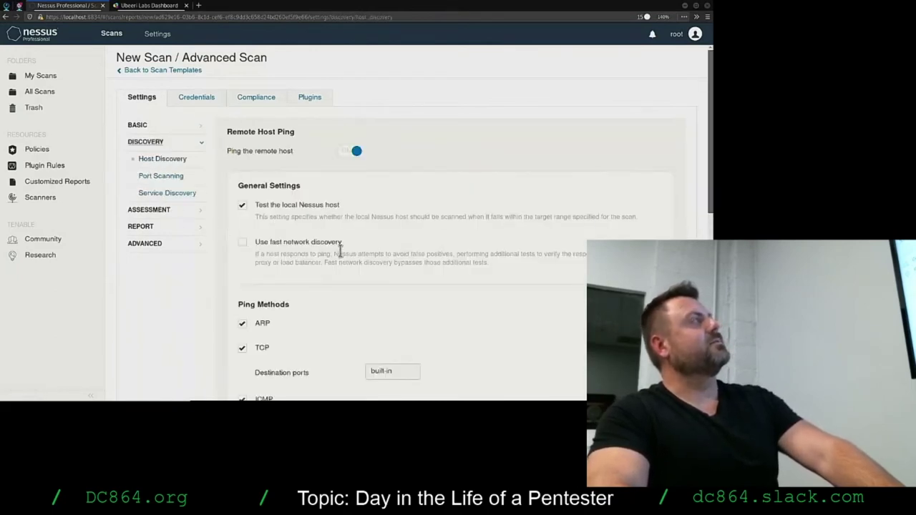
pyautogui.scroll(-5, 164, 321)
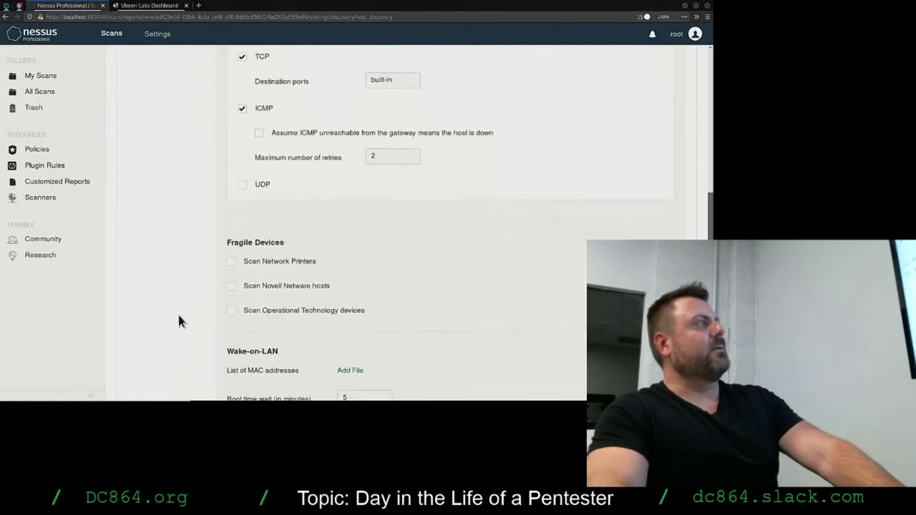
pyautogui.scroll(3, 184, 251)
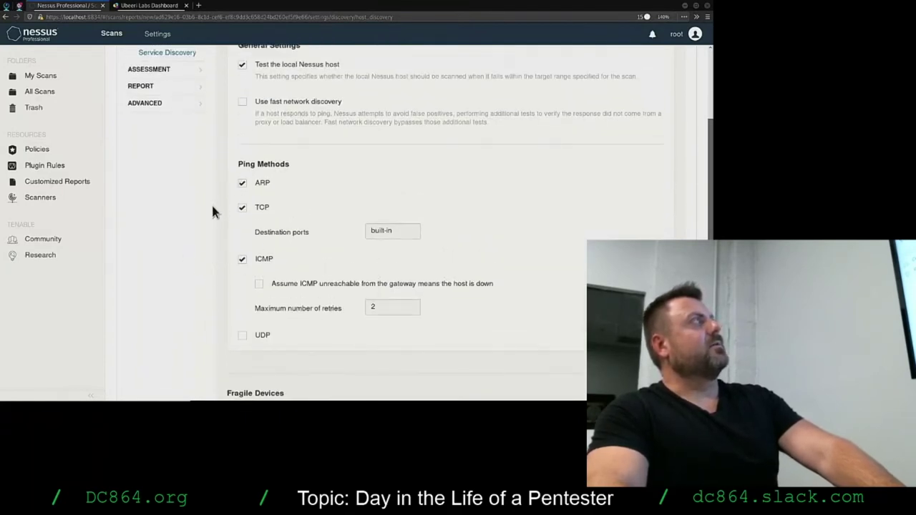
pyautogui.scroll(2, 168, 292)
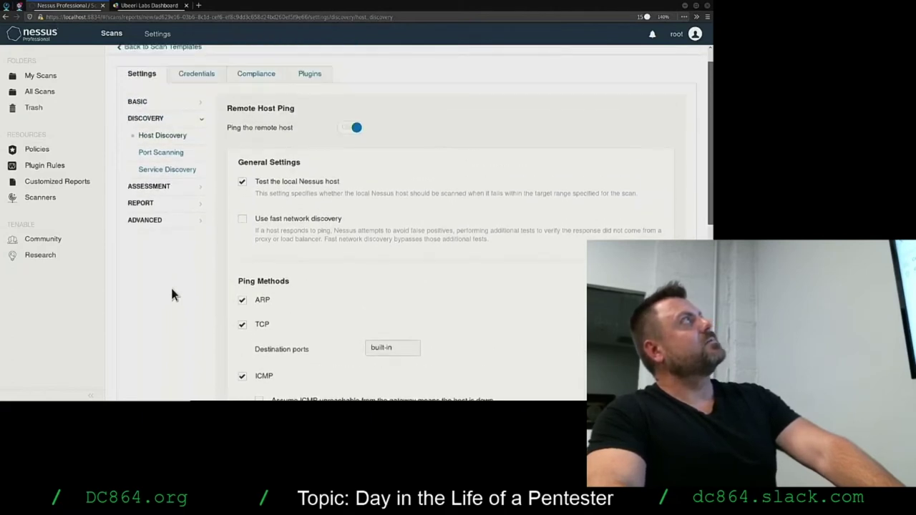
pyautogui.scroll(-5, 171, 294)
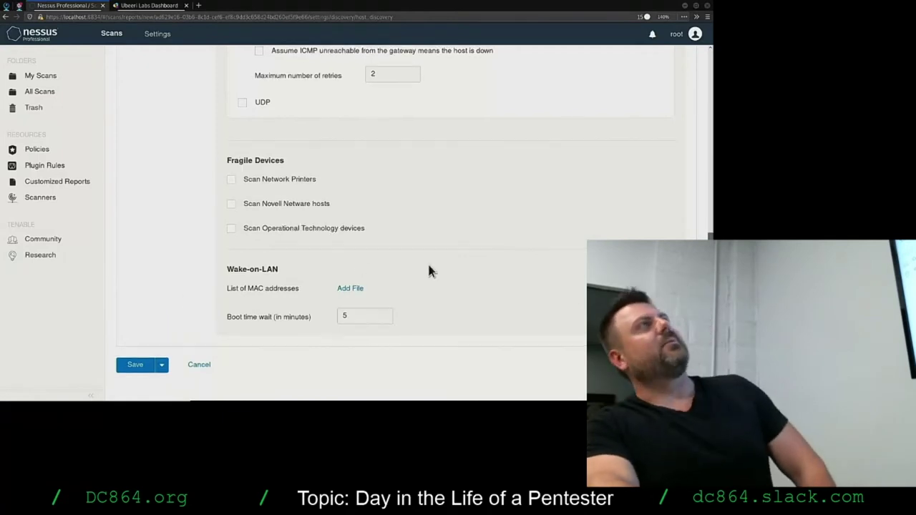
pyautogui.scroll(5, 429, 268)
pyautogui.scroll(-1, 430, 267)
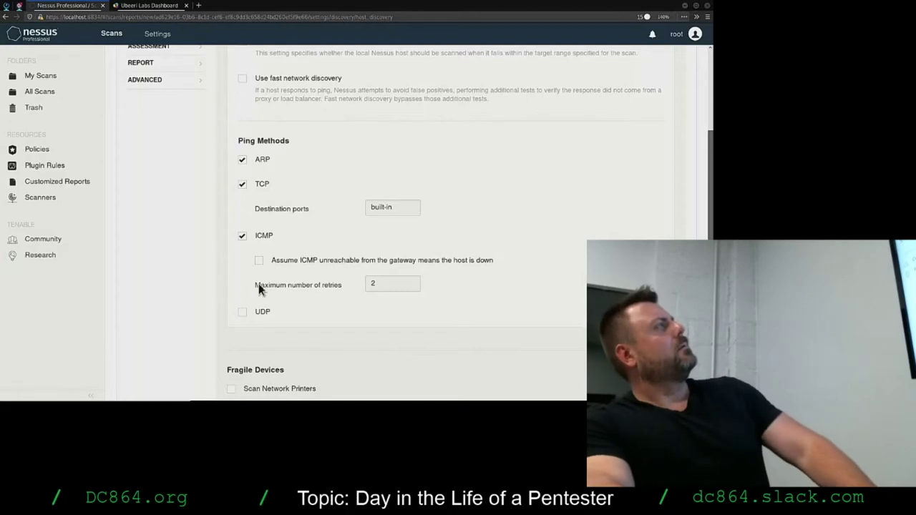
pyautogui.scroll(4, 182, 307)
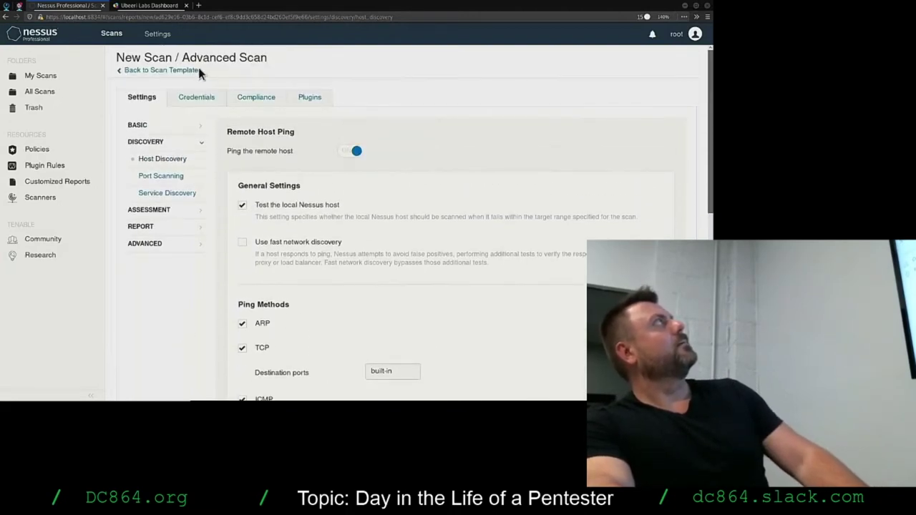
pyautogui.click(112, 35)
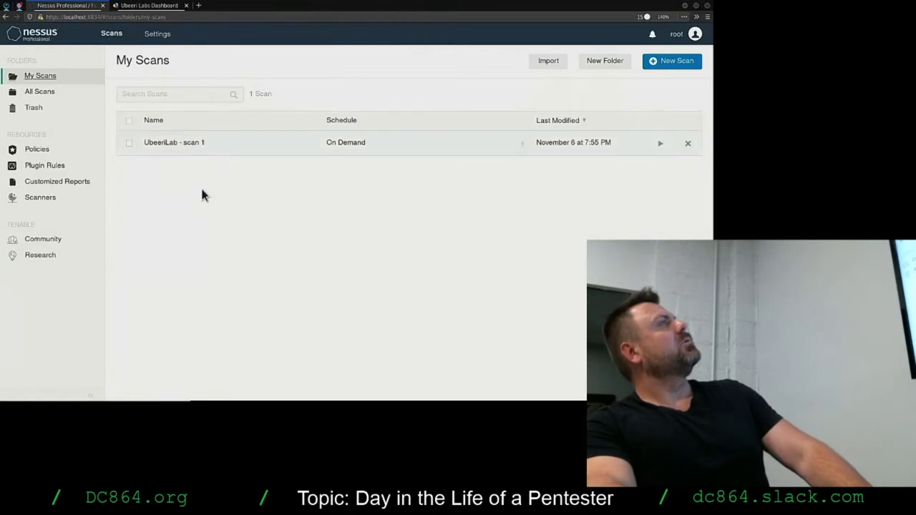
pyautogui.click(6, 17)
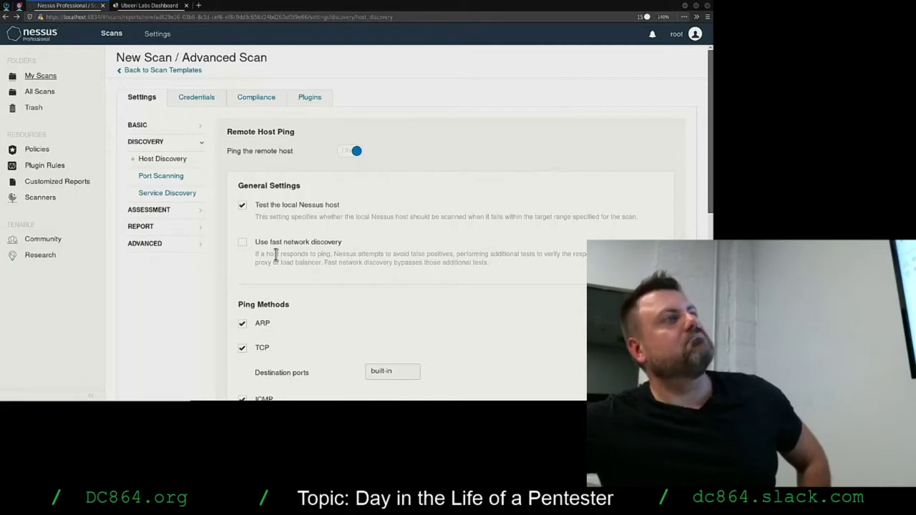
# Show the General basic settings with the scan's Targets list.
pyautogui.click(175, 127)
pyautogui.click(150, 142)
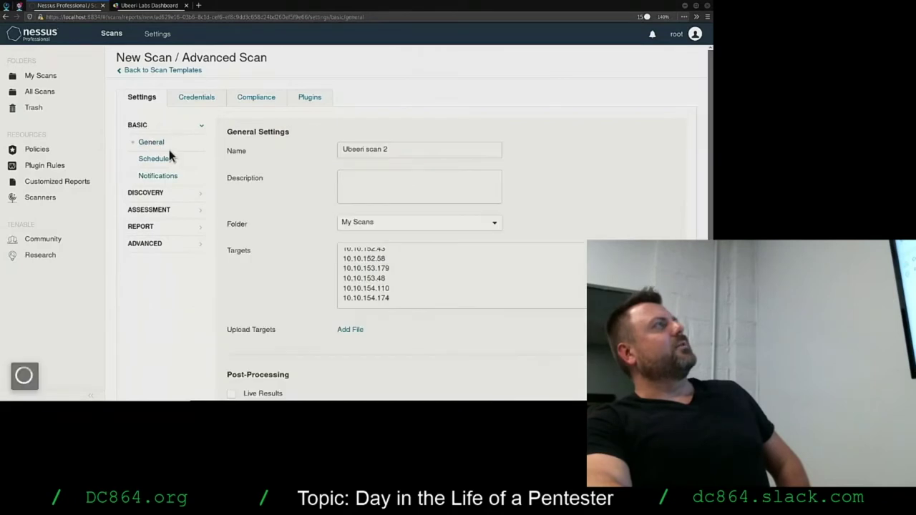
pyautogui.moveTo(399, 264); pyautogui.dragTo(412, 301)
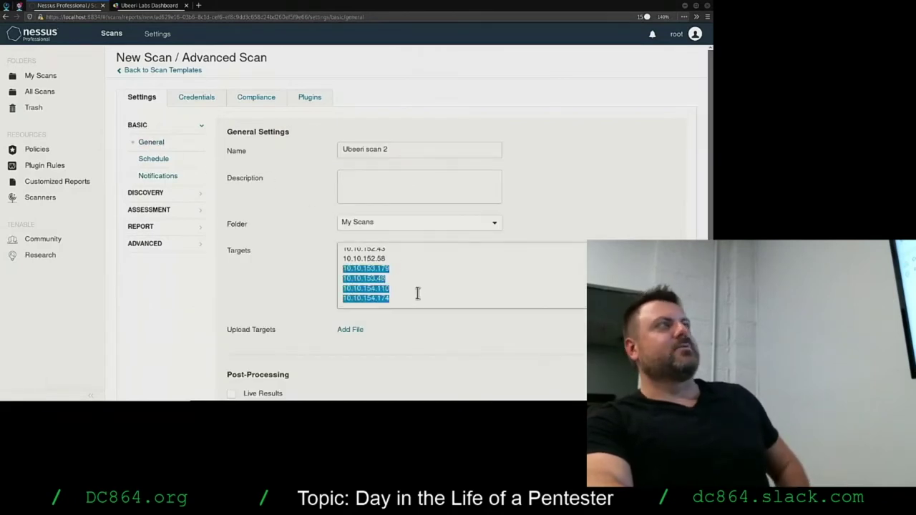
pyautogui.click(417, 292)
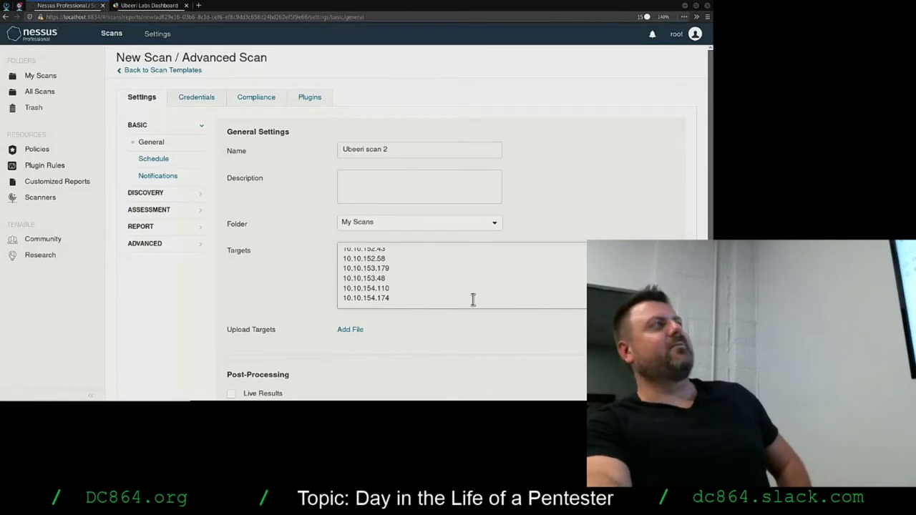
pyautogui.scroll(3, 470, 286)
pyautogui.scroll(-3, 450, 259)
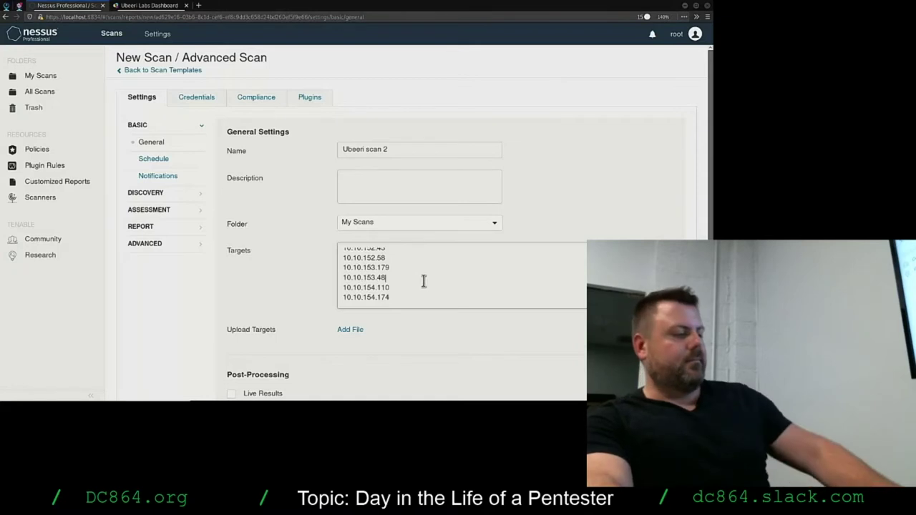
# Replace the 192.168.1-100.254 target range with the pasted list of 10.10.x host IPs.
pyautogui.hotkey('ctrl', 'a')
pyautogui.press('BackSpace')
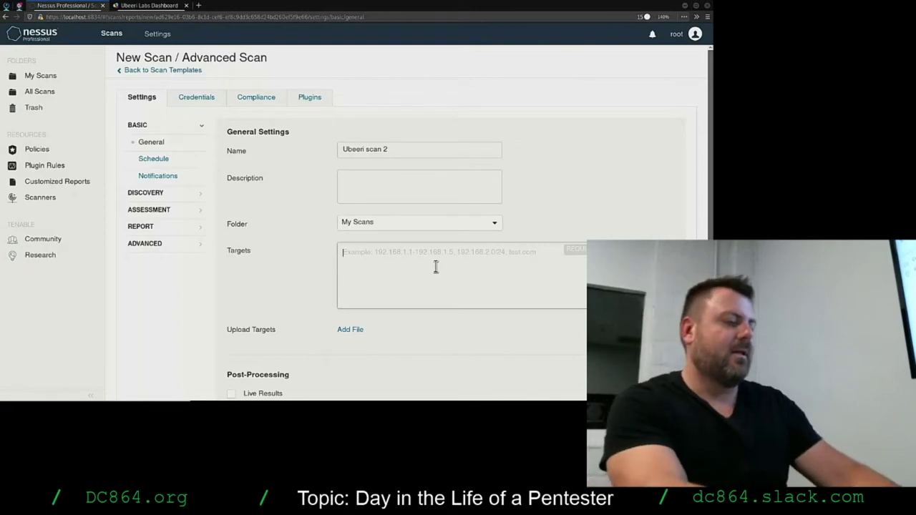
pyautogui.write('192.168.1')
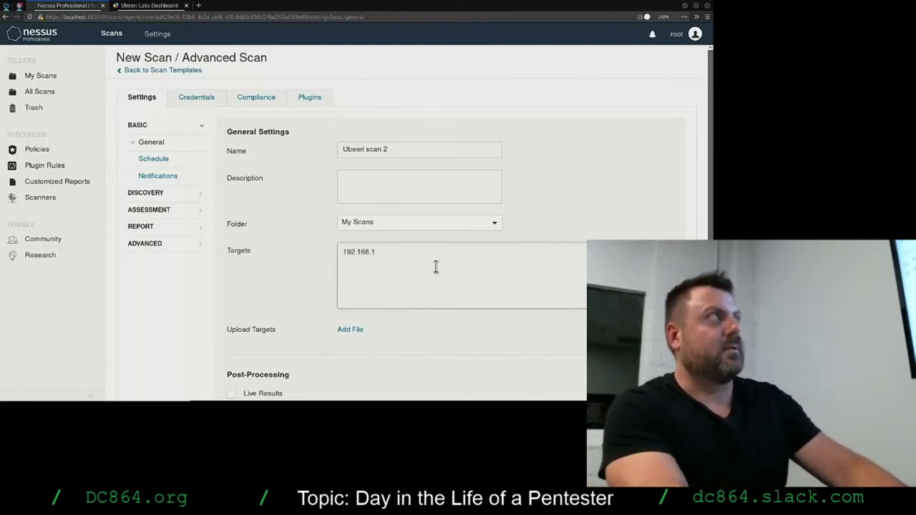
pyautogui.write('-1')
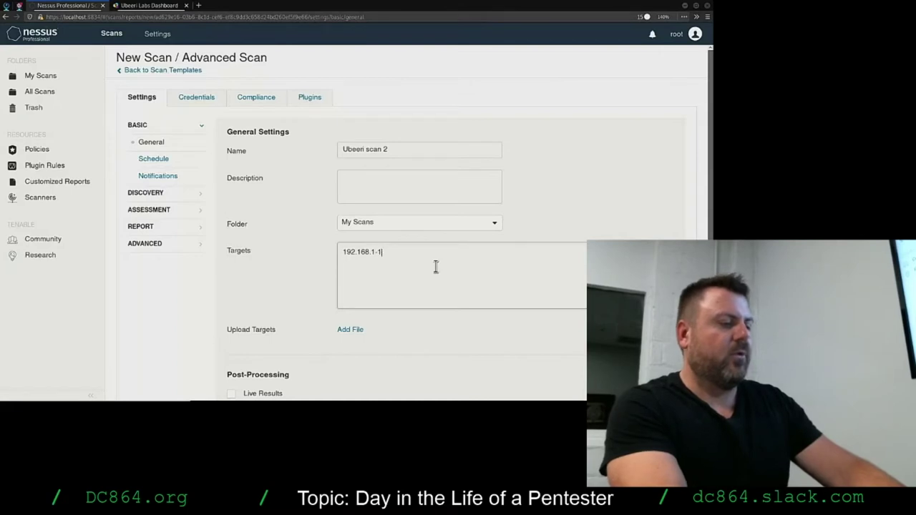
pyautogui.write('00.254')
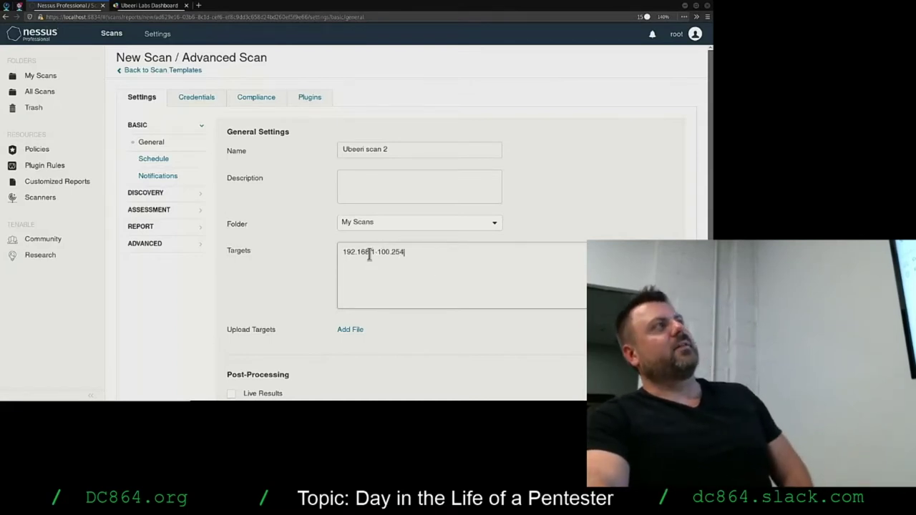
pyautogui.moveTo(371, 252); pyautogui.dragTo(333, 247)
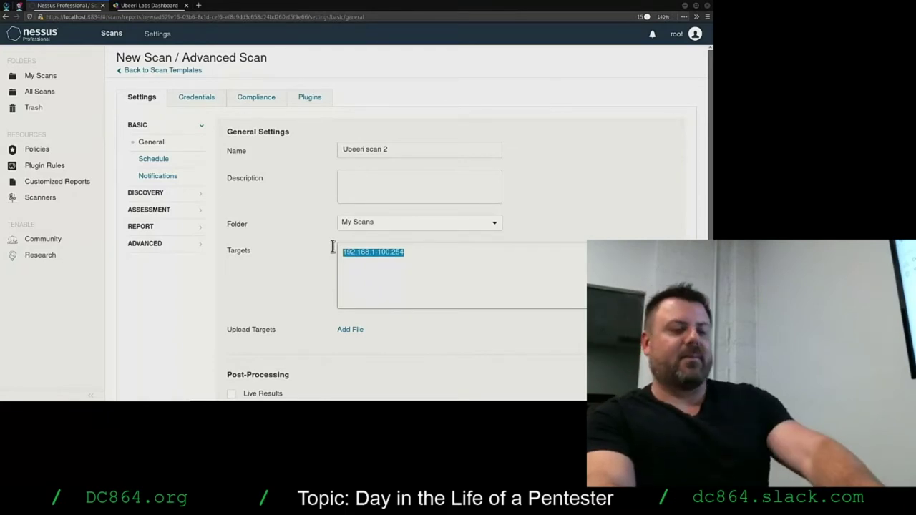
pyautogui.press('BackSpace')
pyautogui.hotkey('ctrl', 'v')
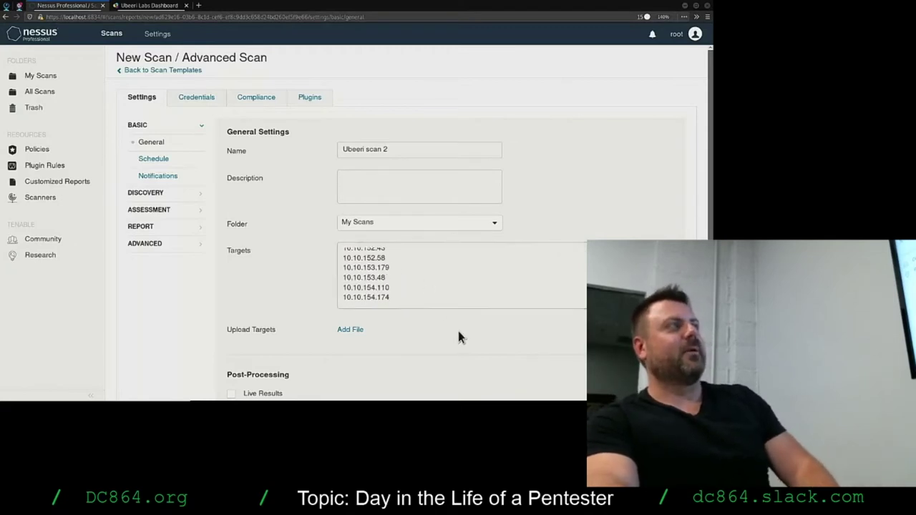
pyautogui.scroll(-1, 457, 328)
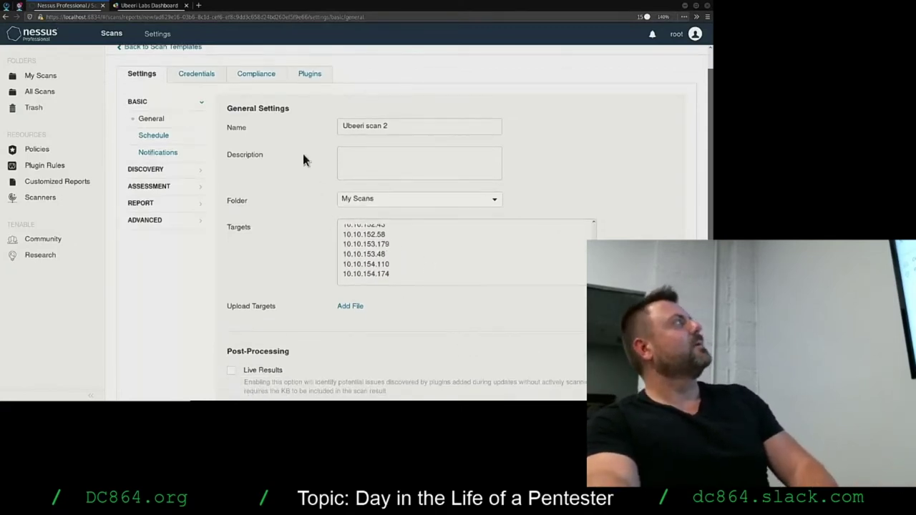
# Enable the TCP network port scanner alongside SYN in Port Scanning.
pyautogui.click(152, 169)
pyautogui.scroll(-5, 198, 296)
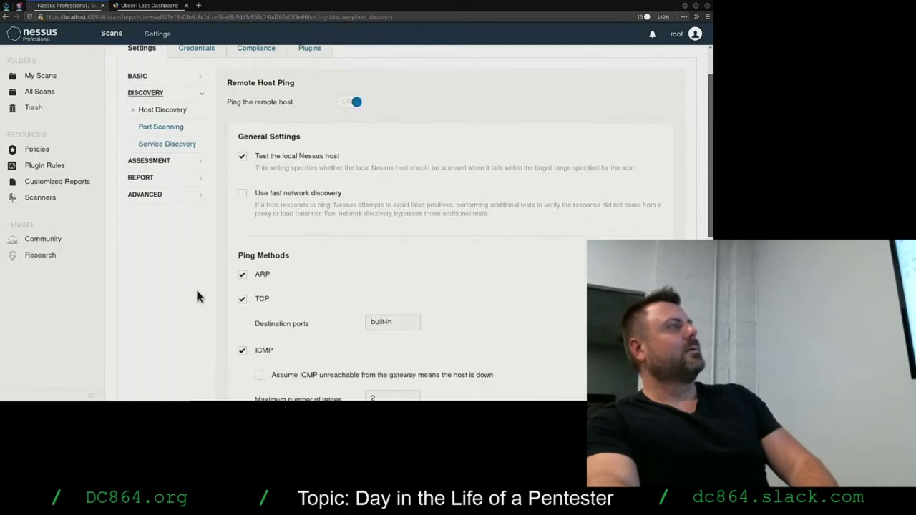
pyautogui.scroll(-2, 286, 352)
pyautogui.scroll(4, 295, 355)
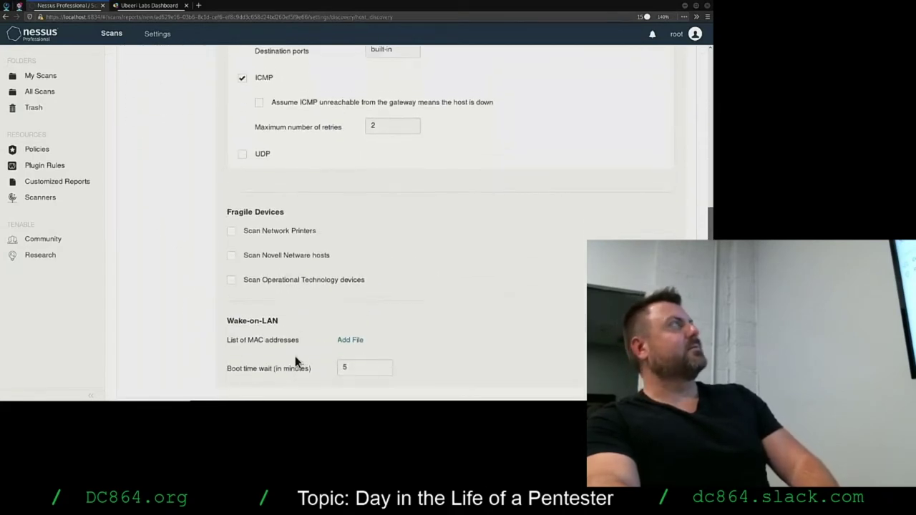
pyautogui.scroll(5, 167, 324)
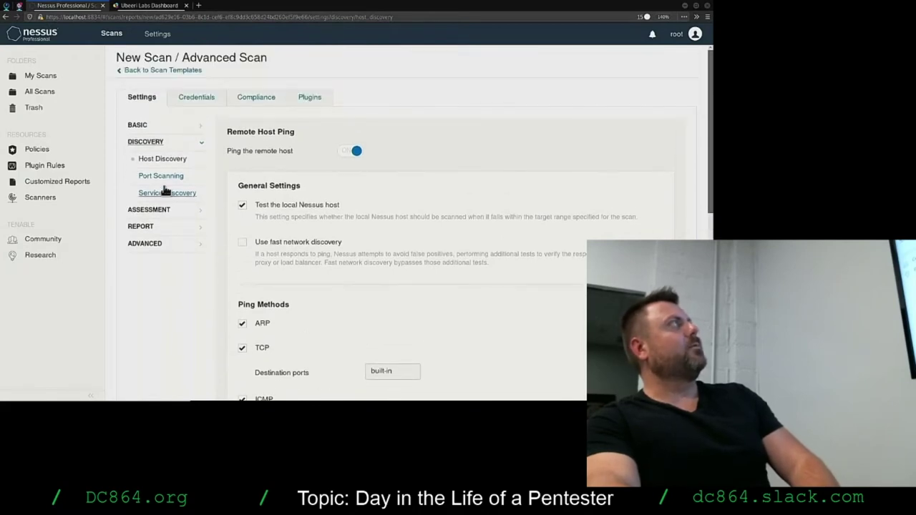
pyautogui.click(159, 177)
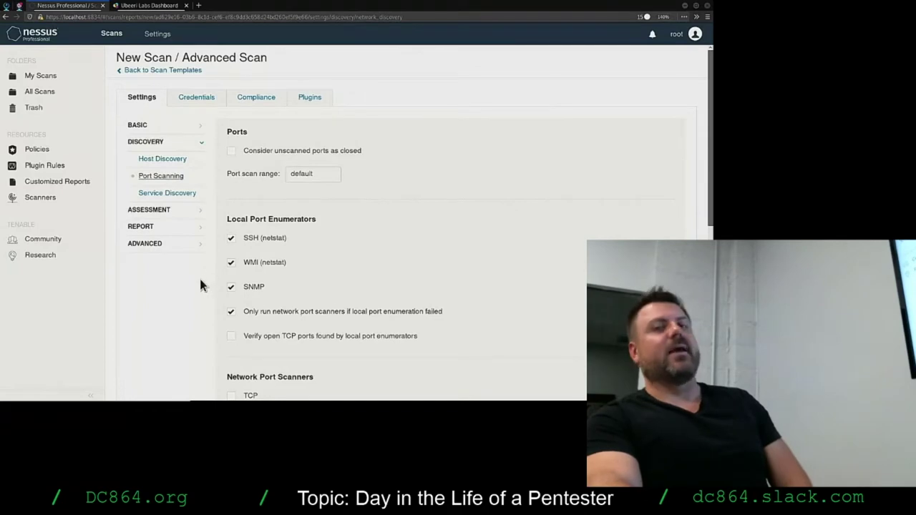
pyautogui.scroll(-1, 196, 284)
pyautogui.scroll(-5, 194, 283)
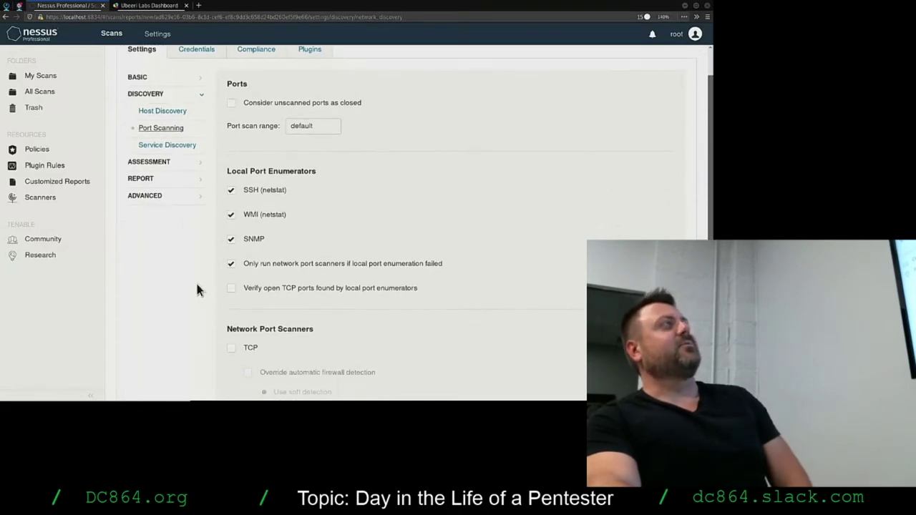
pyautogui.scroll(-1, 195, 274)
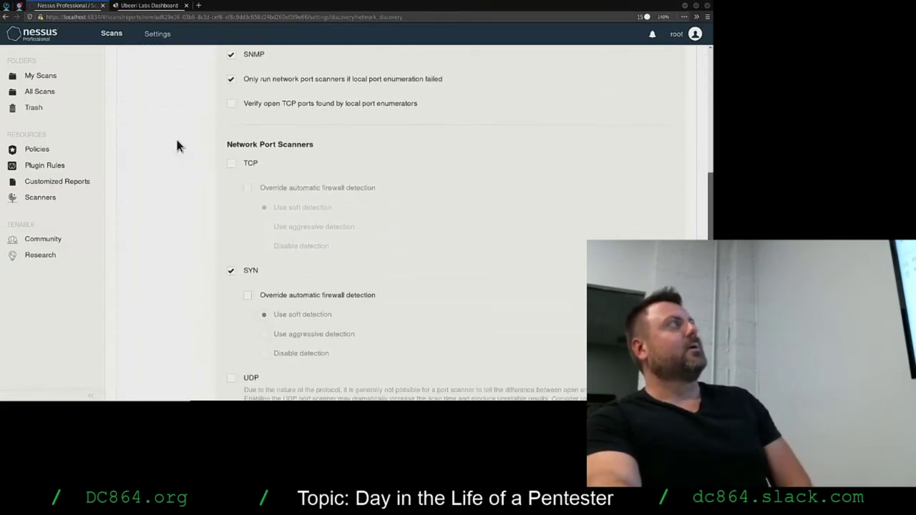
pyautogui.click(229, 159)
# Check Service Discovery's SSL/TLS search choices without changing them, then return to Port Scanning.
pyautogui.scroll(-2, 183, 259)
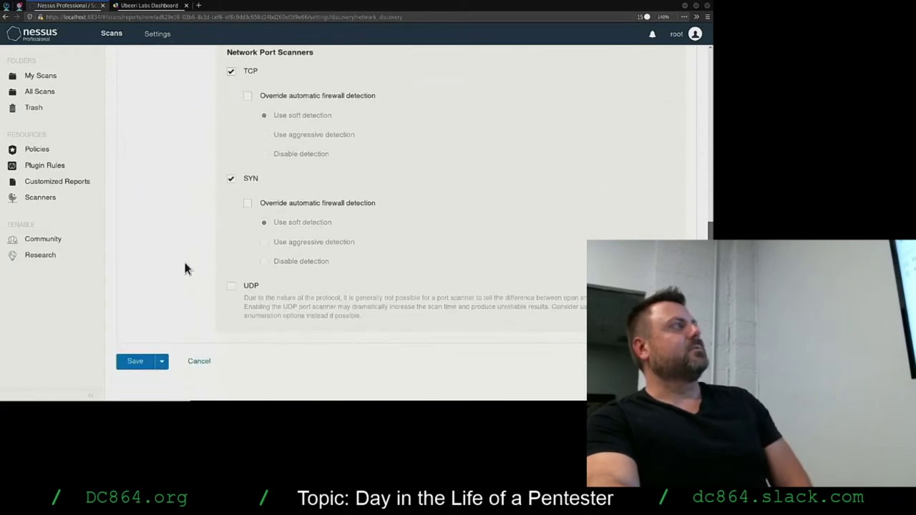
pyautogui.scroll(8, 184, 250)
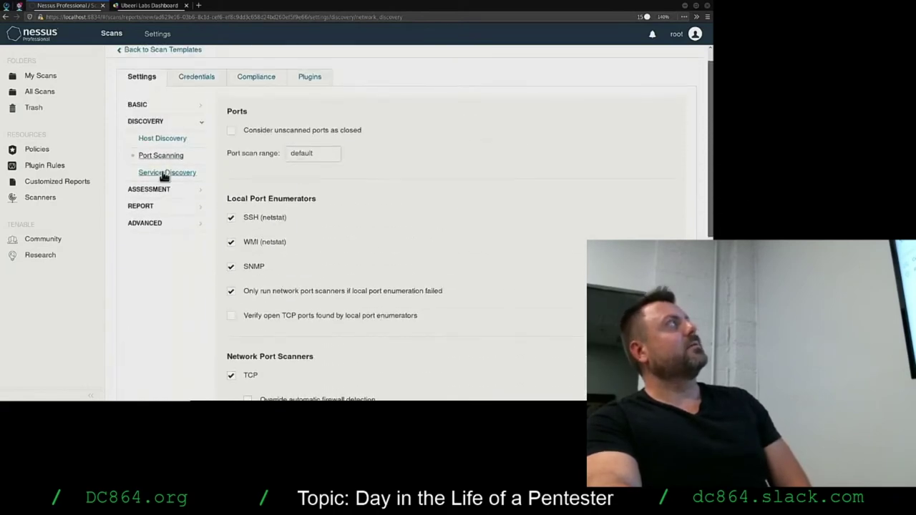
pyautogui.click(164, 173)
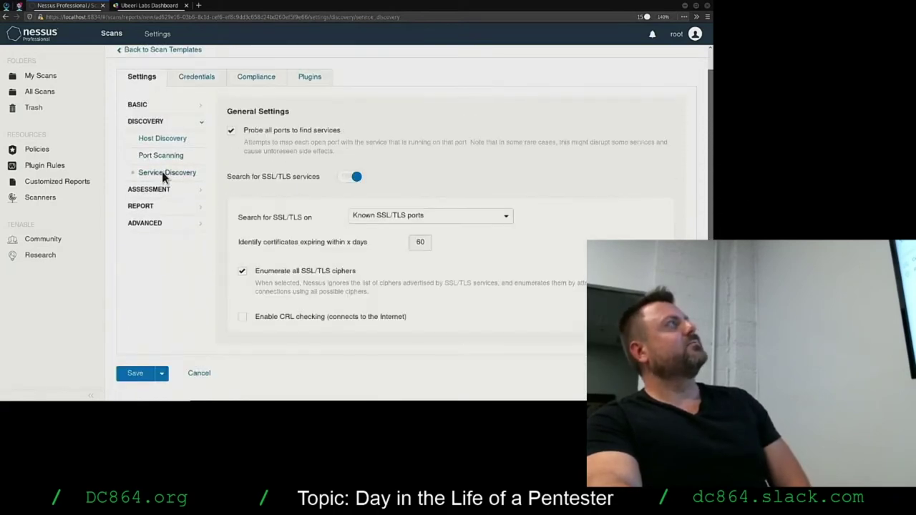
pyautogui.click(379, 216)
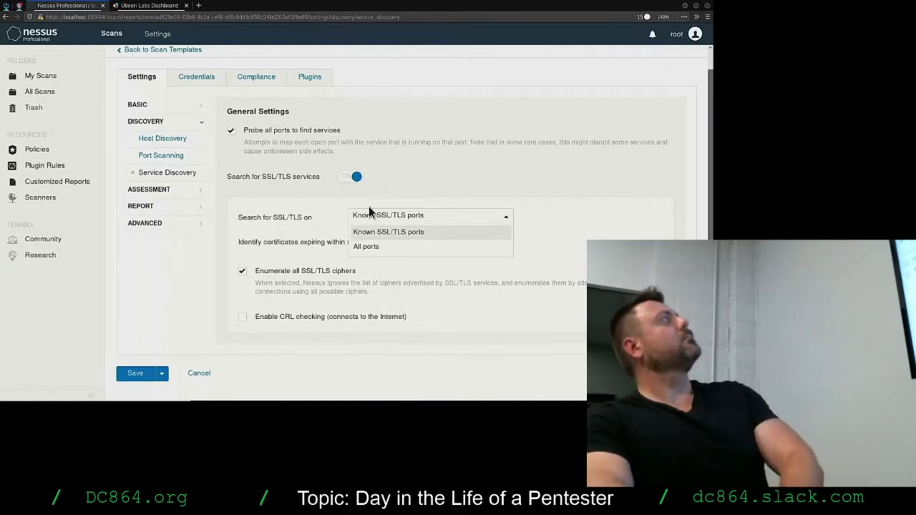
pyautogui.click(154, 139)
pyautogui.click(154, 155)
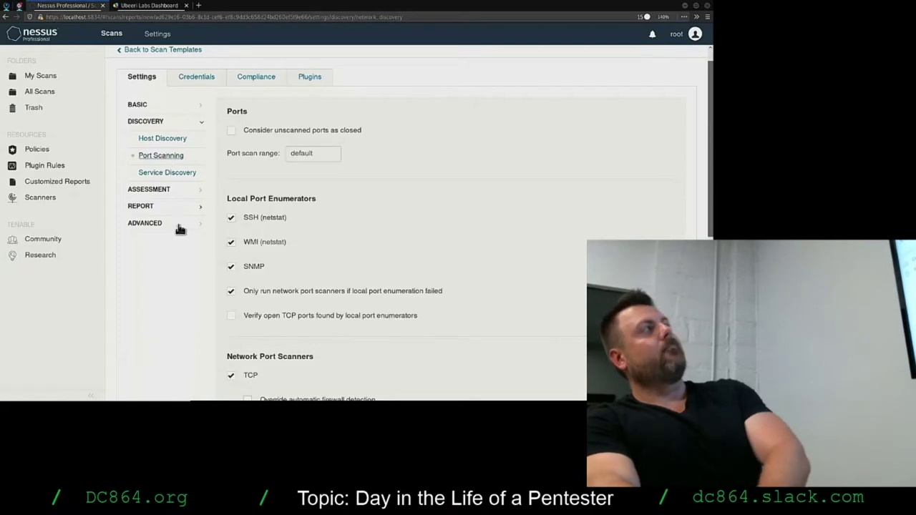
# Replace the default port scan range with 0-65535.
pyautogui.click(334, 151)
pyautogui.moveTo(333, 151); pyautogui.dragTo(248, 151)
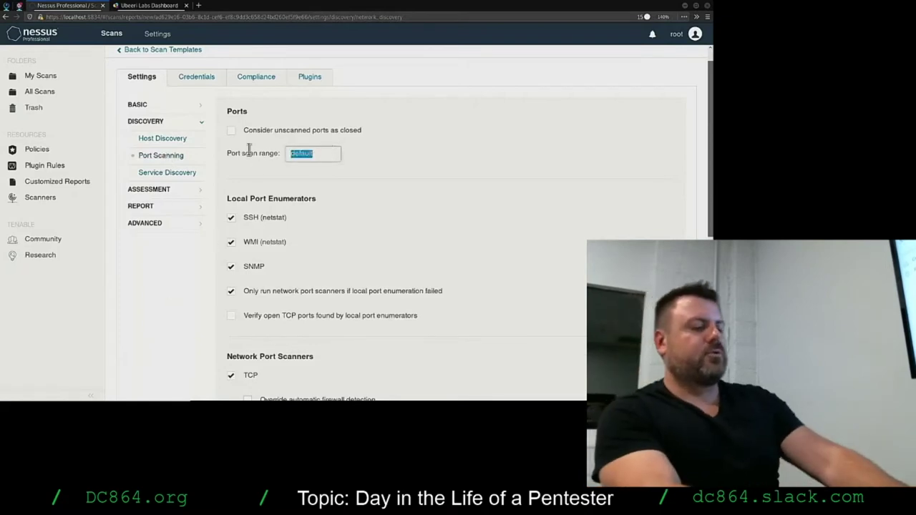
pyautogui.write('0-6335')
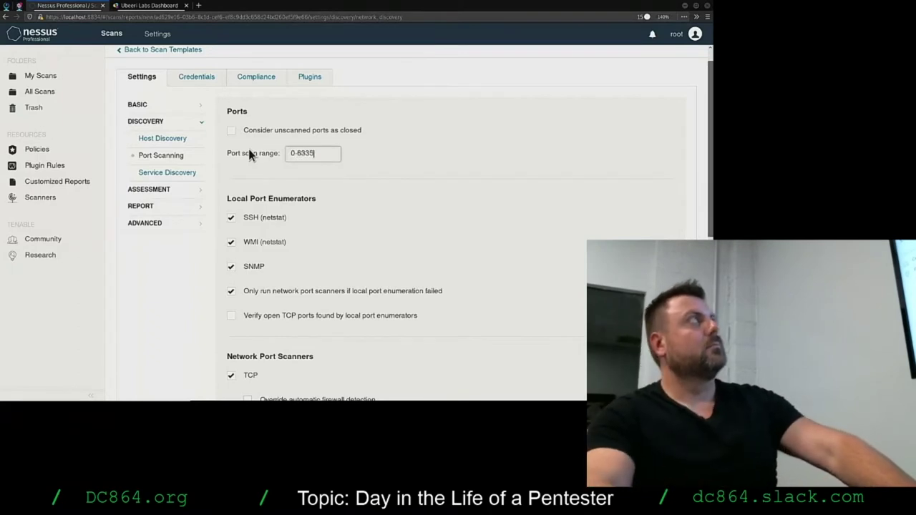
pyautogui.press('BackSpace')
pyautogui.press('BackSpace')
pyautogui.press('BackSpace')
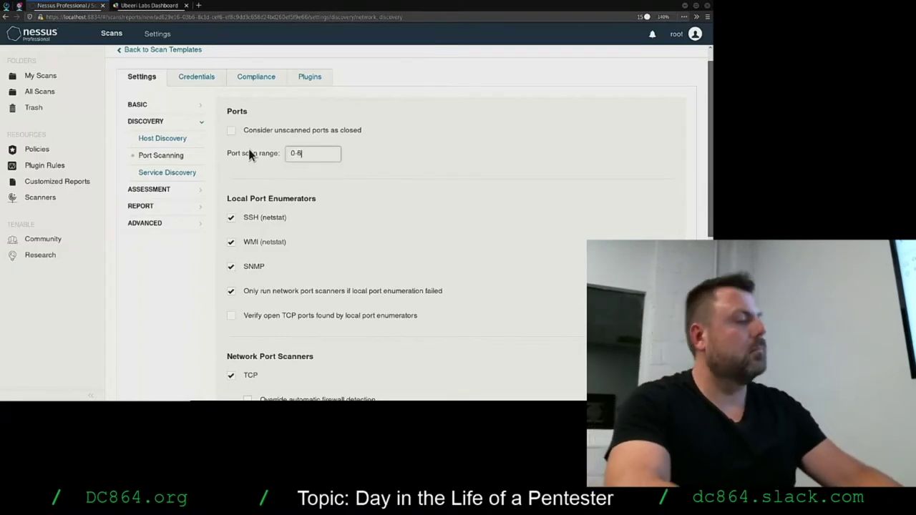
pyautogui.write('5535')
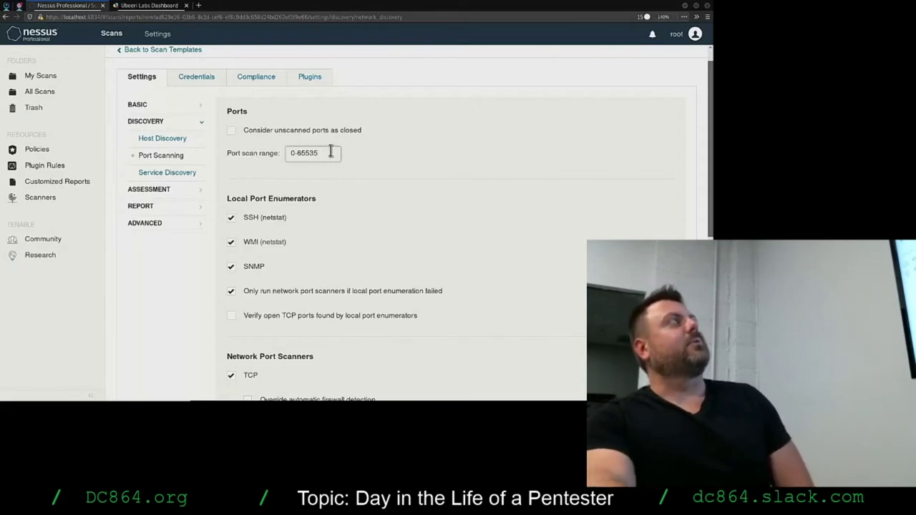
pyautogui.moveTo(330, 152); pyautogui.dragTo(276, 152)
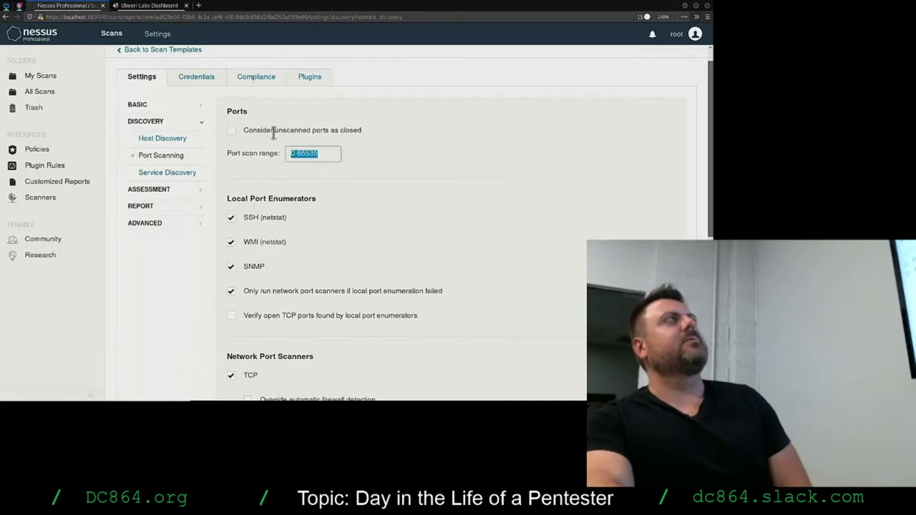
pyautogui.click(191, 338)
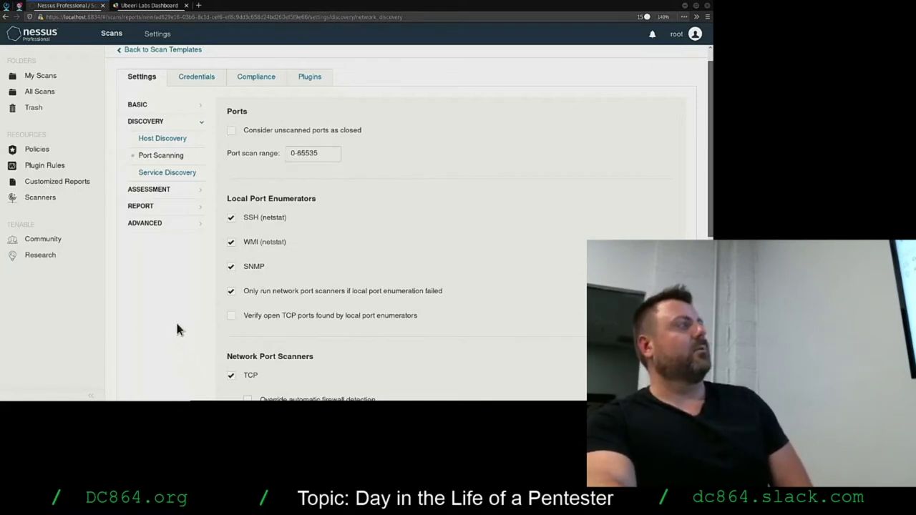
pyautogui.scroll(-3, 179, 329)
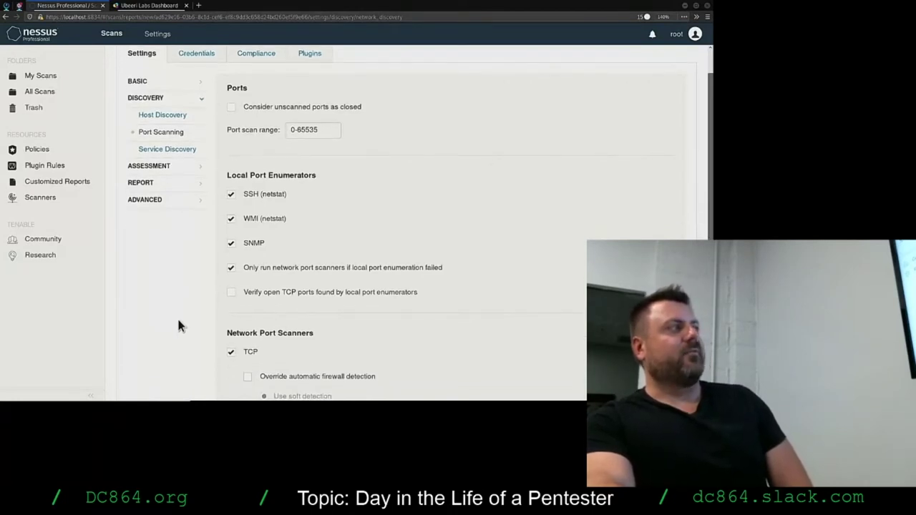
pyautogui.scroll(-4, 186, 312)
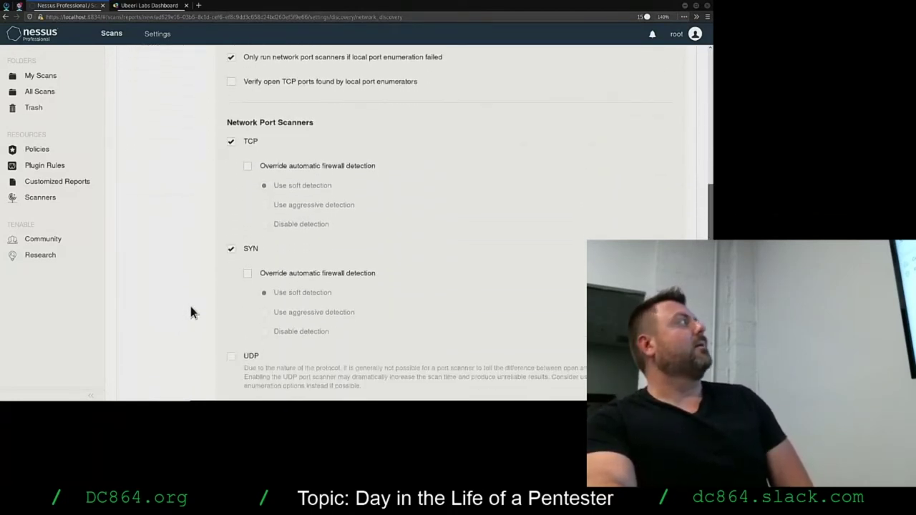
pyautogui.scroll(2, 204, 304)
pyautogui.scroll(5, 204, 297)
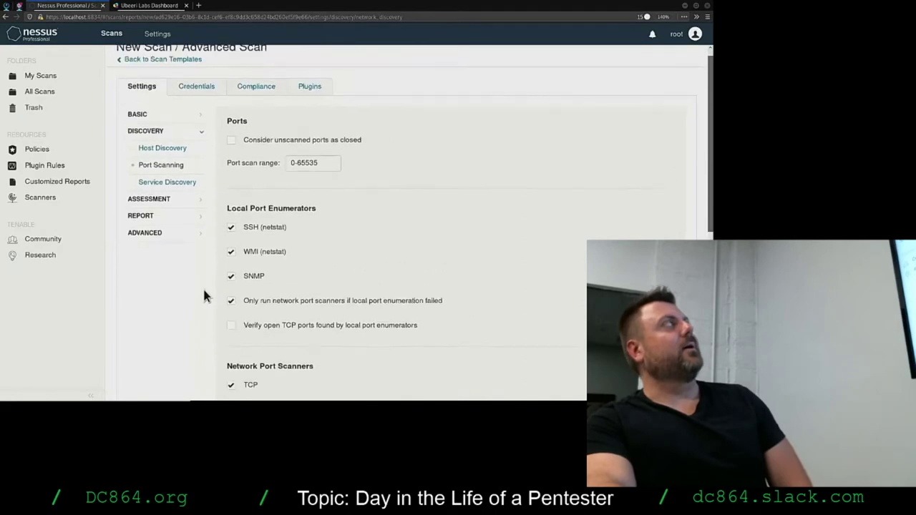
# Show the Service Discovery settings with the SSL/TLS cipher options.
pyautogui.click(168, 194)
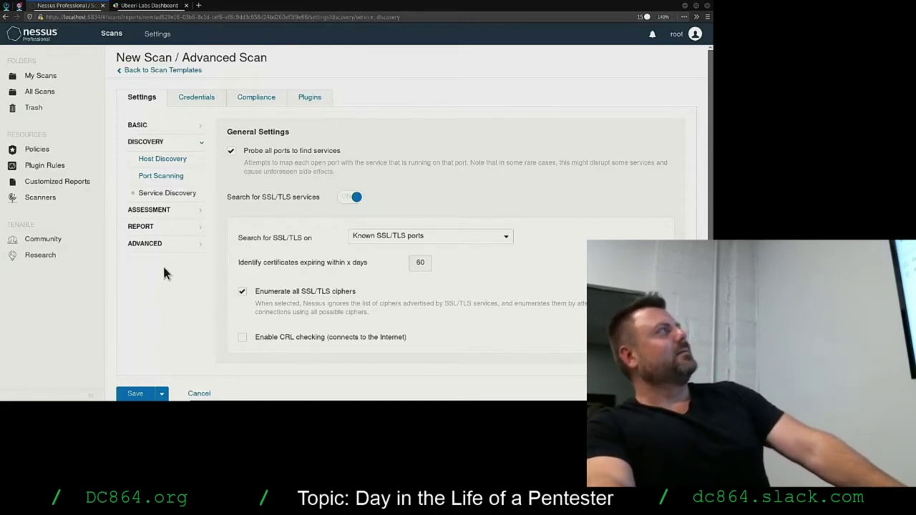
# Review the General, Brute Force, SCADA, Web Applications, Windows and Malware assessment pages, leaving malware scanning off.
pyautogui.click(147, 210)
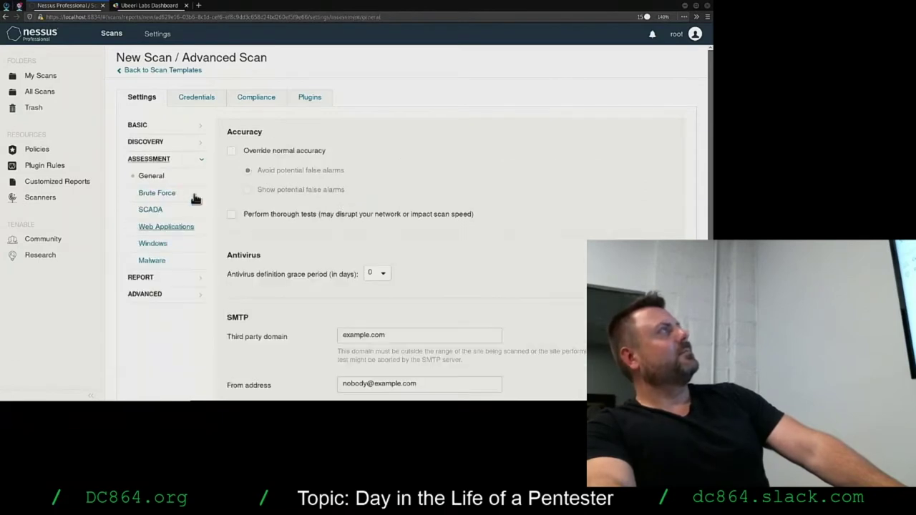
pyautogui.scroll(-3, 205, 301)
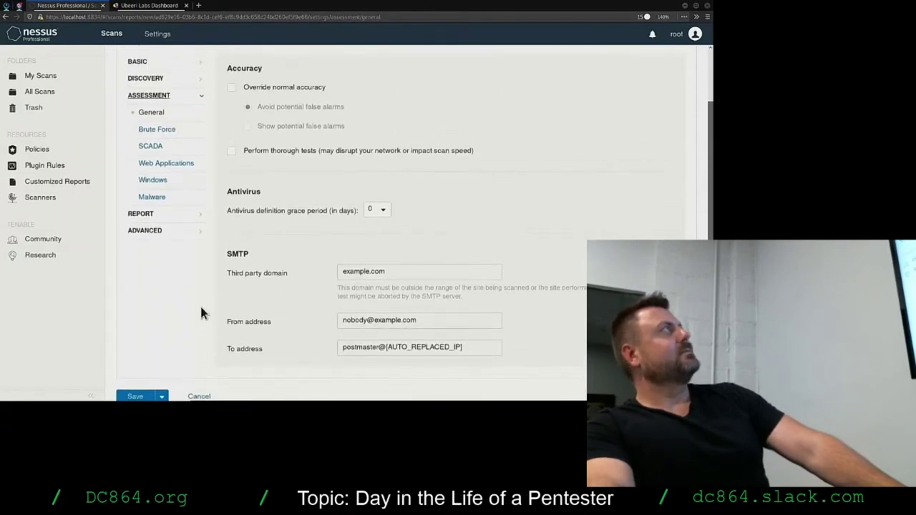
pyautogui.scroll(3, 199, 303)
pyautogui.click(156, 193)
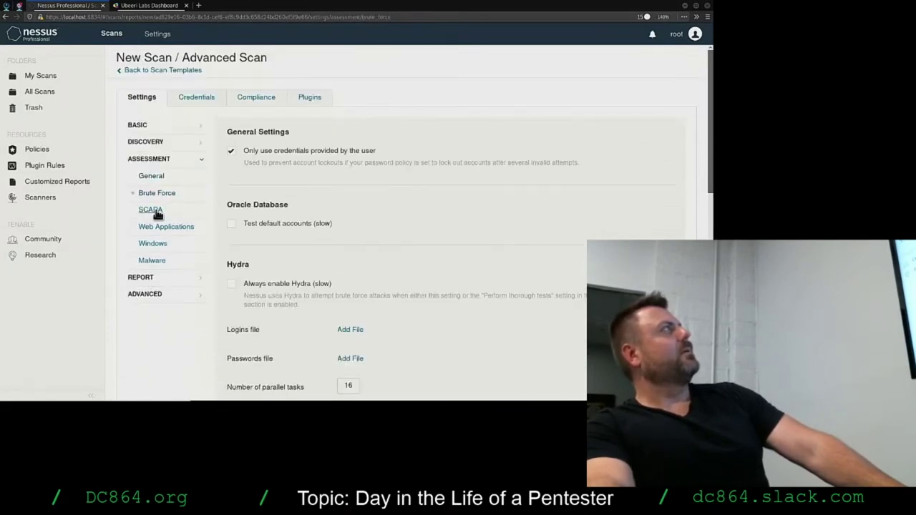
pyautogui.click(156, 210)
pyautogui.click(167, 226)
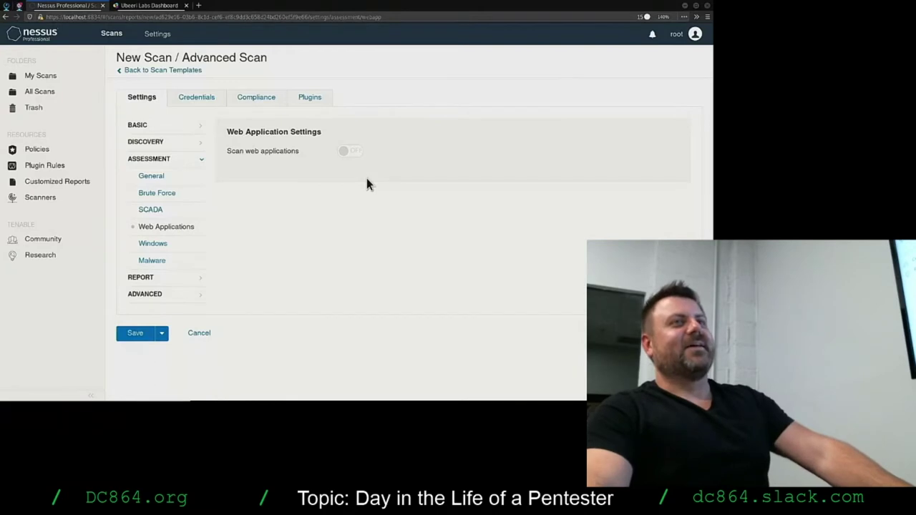
pyautogui.click(152, 244)
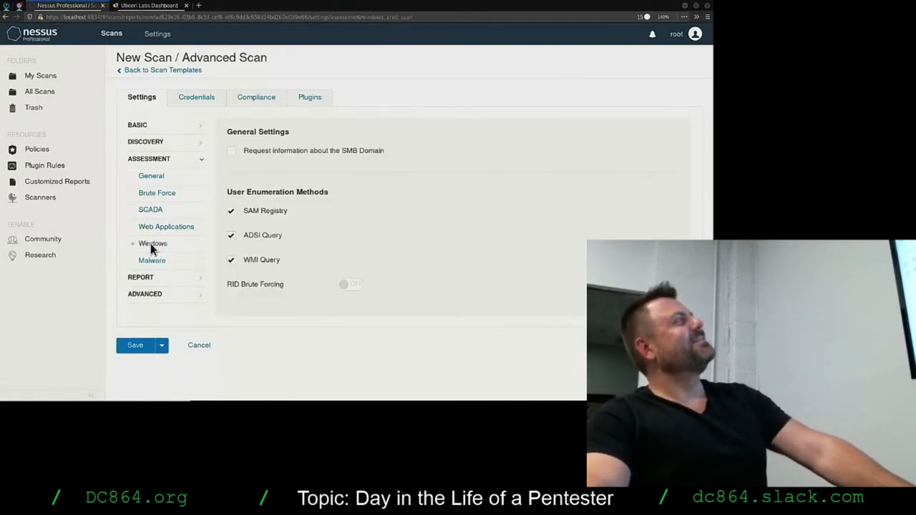
pyautogui.click(153, 262)
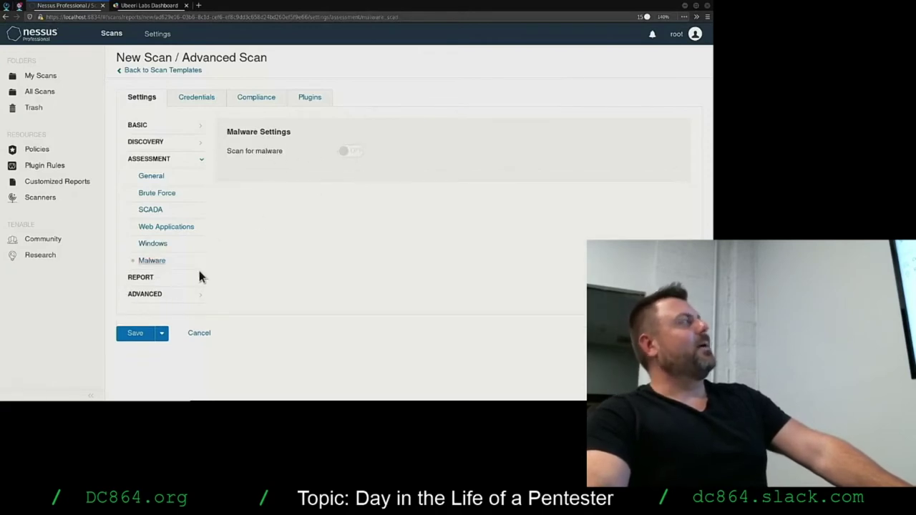
# Look over the Report and Advanced settings, then save the scan as Ubeeri scan 2.
pyautogui.click(161, 280)
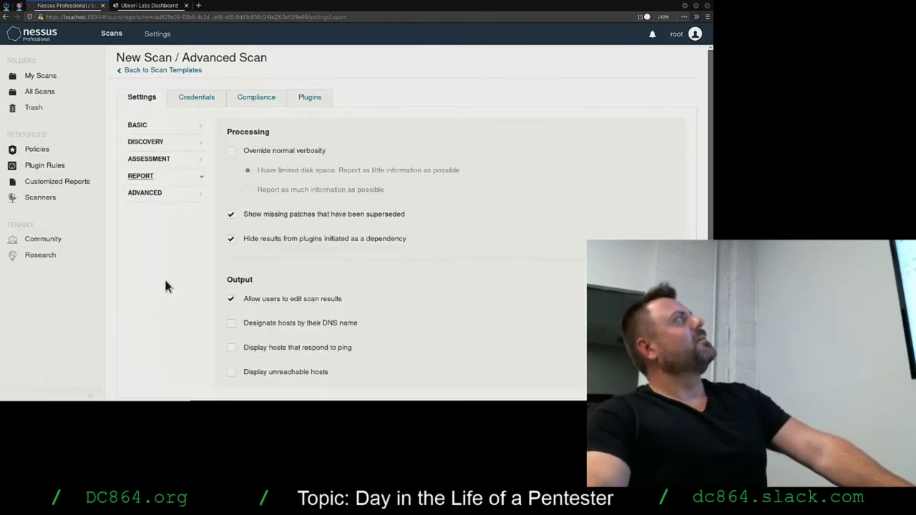
pyautogui.scroll(-2, 179, 283)
pyautogui.scroll(2, 172, 258)
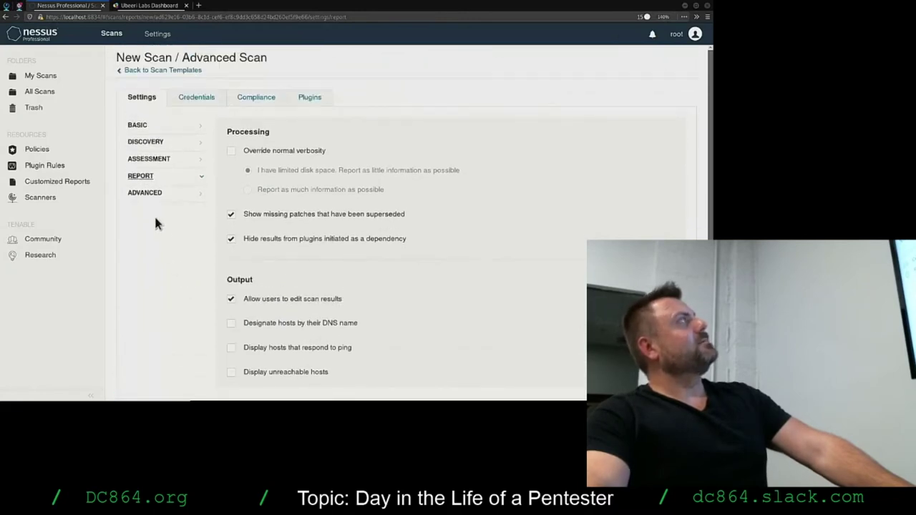
pyautogui.click(154, 193)
pyautogui.scroll(-2, 161, 311)
pyautogui.scroll(-1, 161, 311)
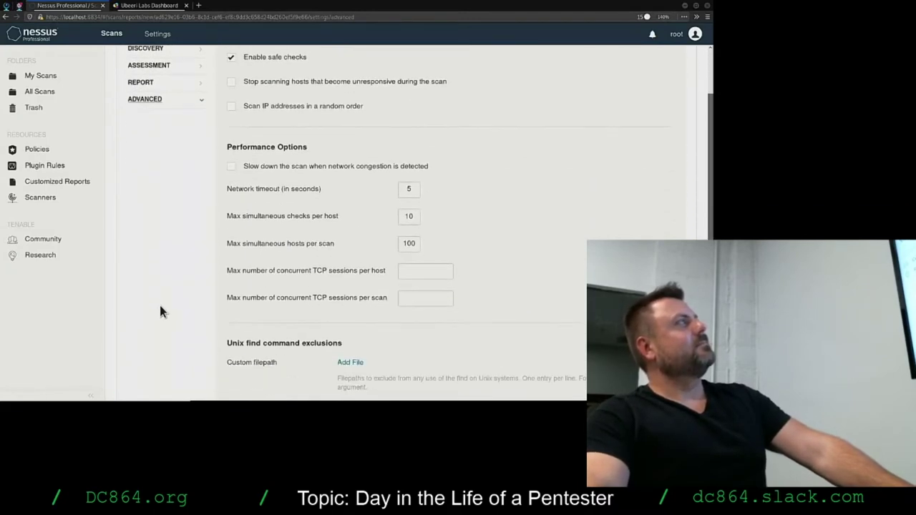
pyautogui.scroll(-8, 160, 311)
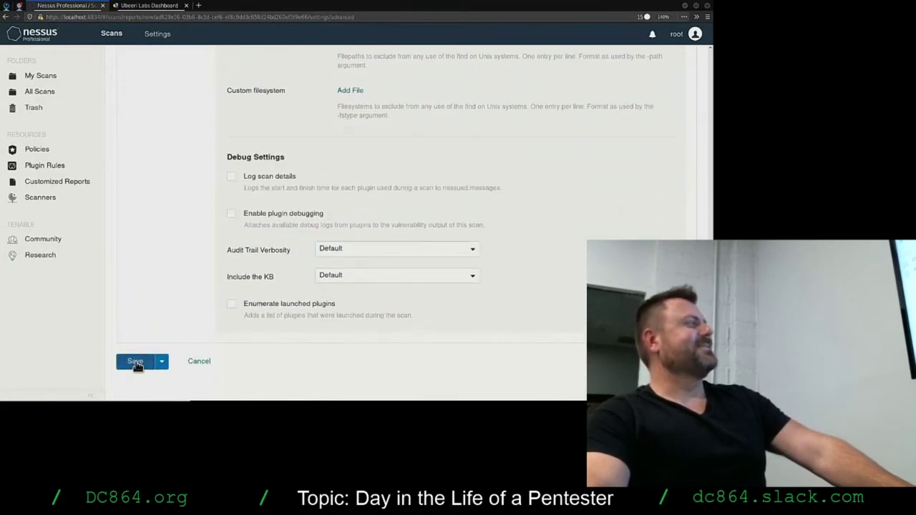
pyautogui.click(136, 362)
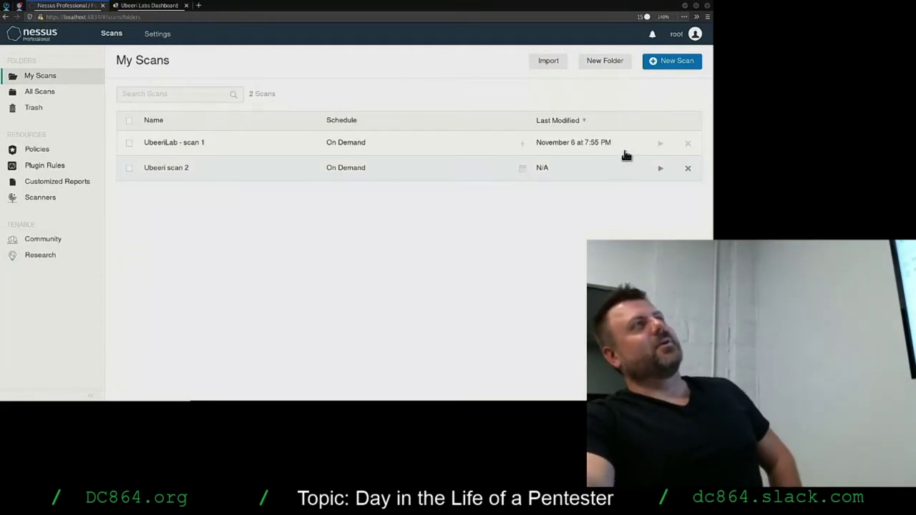
# Launch UbeeriLab - scan 1, view its early vulnerabilities, and return to My Scans.
pyautogui.click(660, 144)
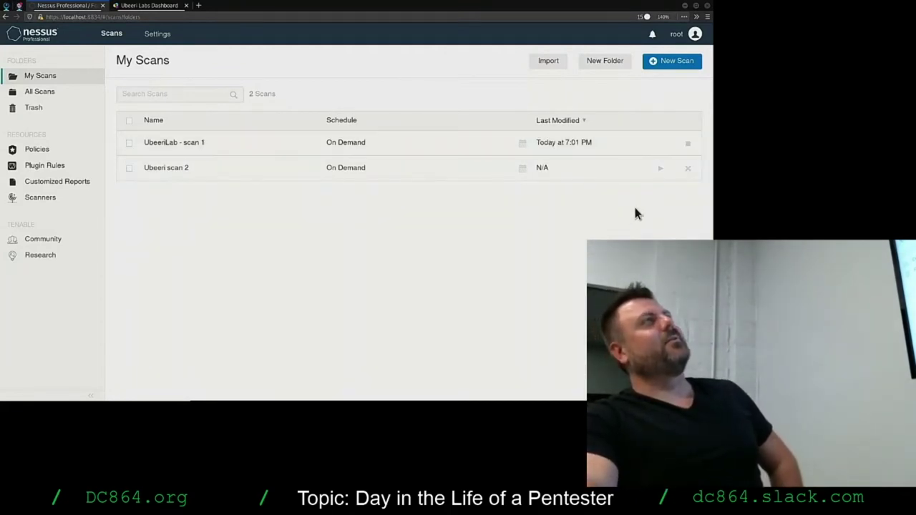
pyautogui.click(322, 149)
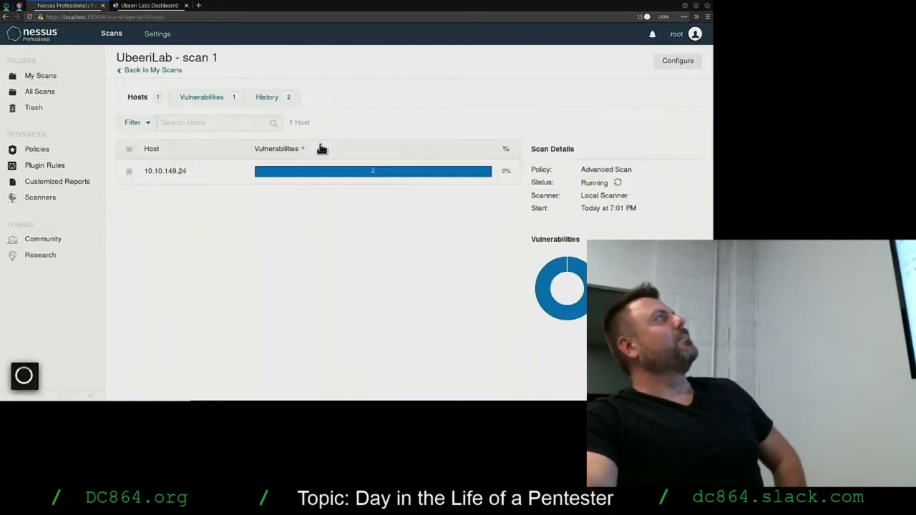
pyautogui.click(209, 98)
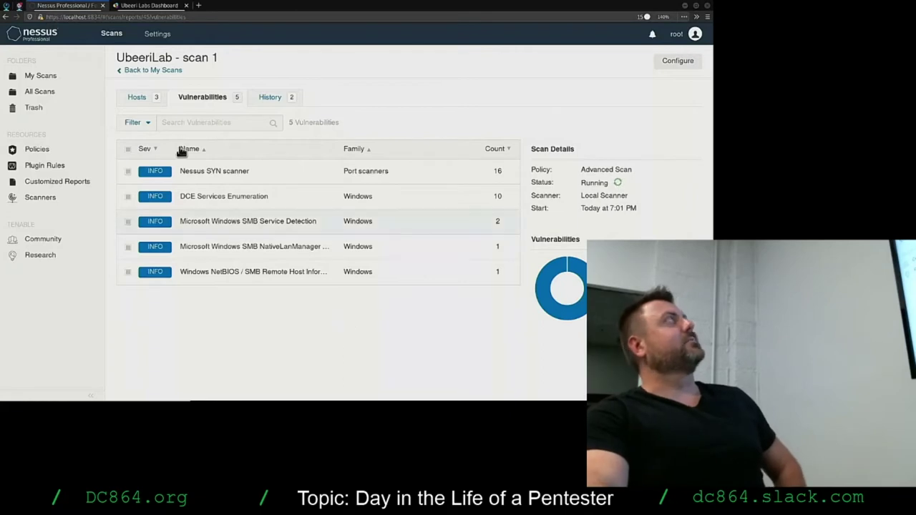
pyautogui.click(143, 72)
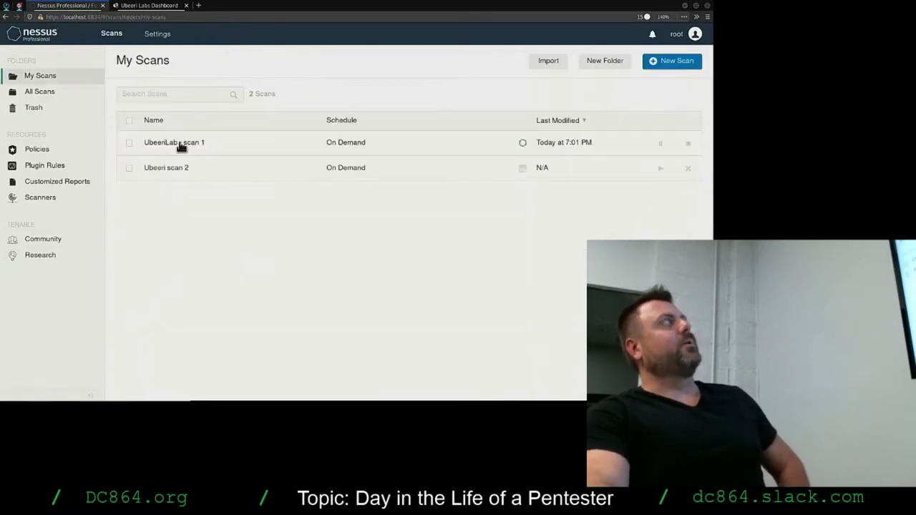
# Check Ubeeri scan 2's details and UbeeriLab - scan 1's host progress.
pyautogui.click(206, 171)
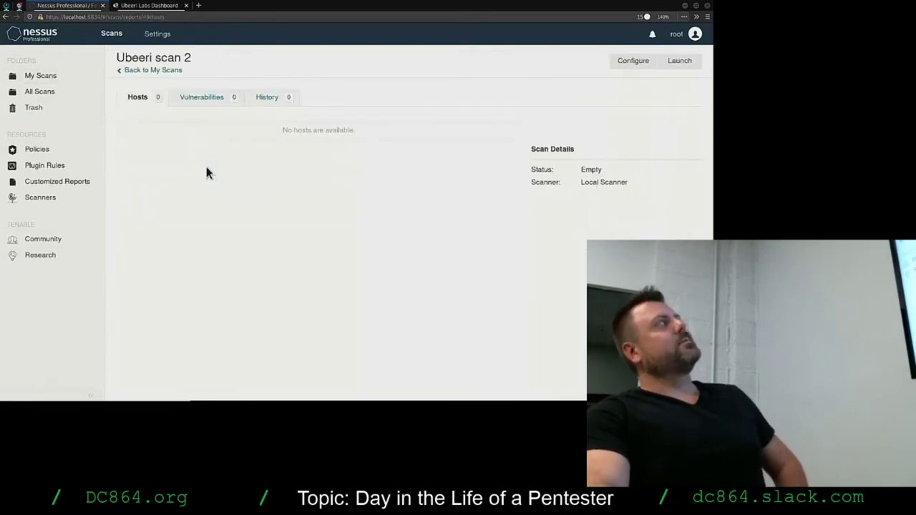
pyautogui.click(147, 70)
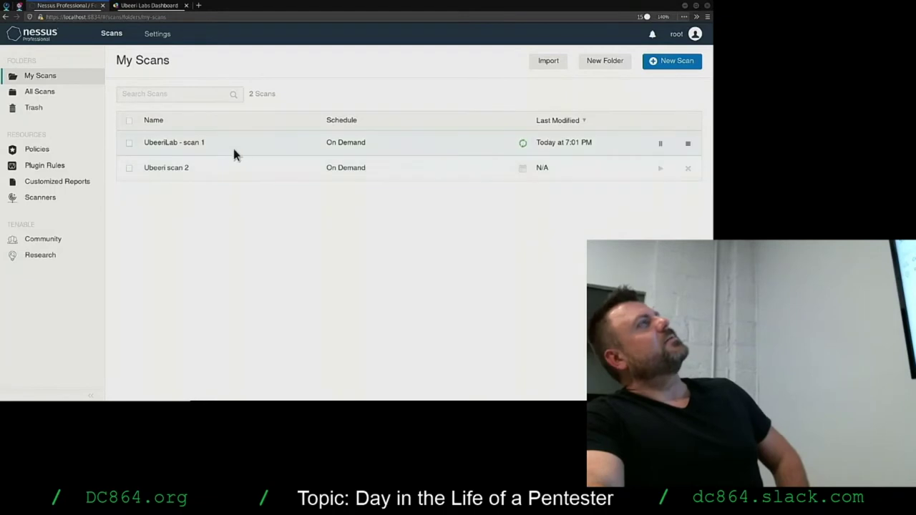
pyautogui.click(234, 151)
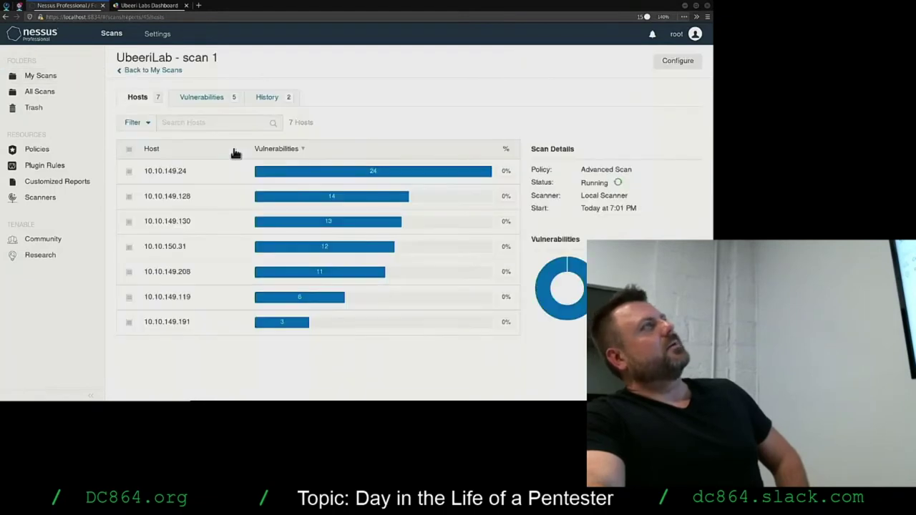
pyautogui.click(146, 70)
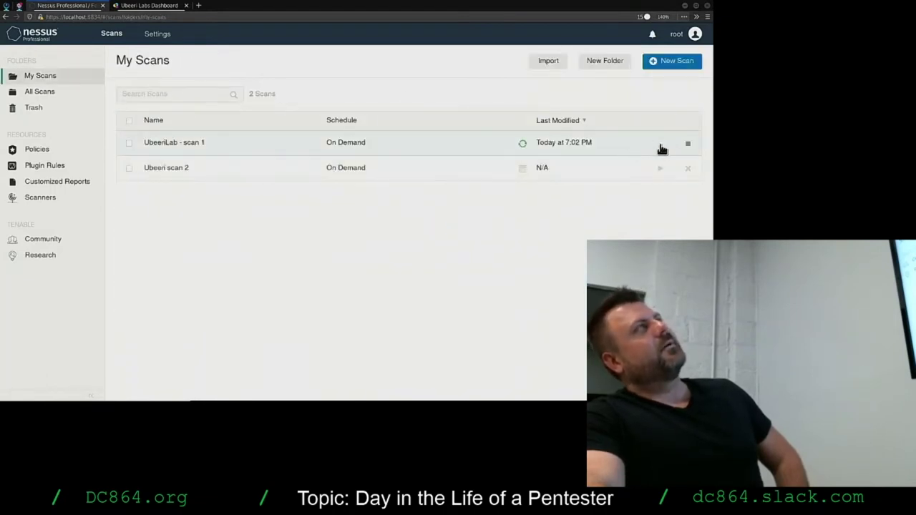
# Launch Ubeeri scan 2 and view its Hosts results listing 19 hosts.
pyautogui.click(659, 168)
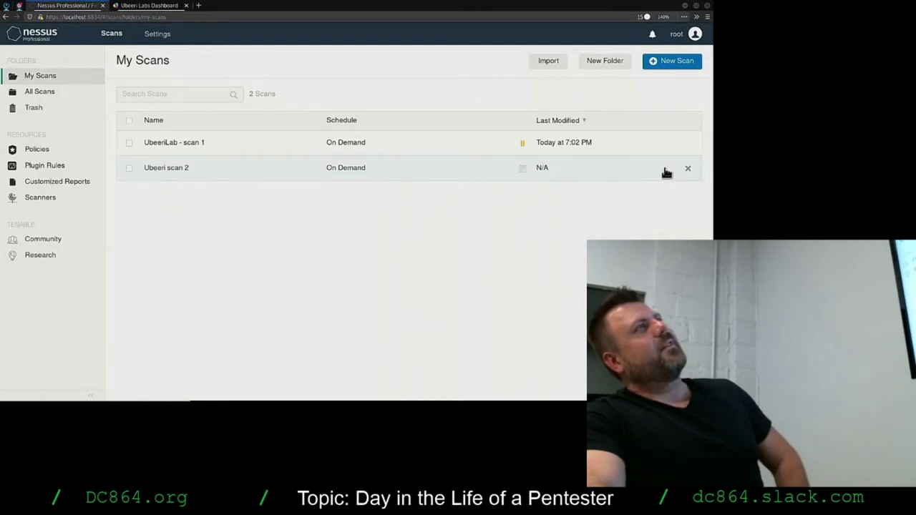
pyautogui.click(422, 145)
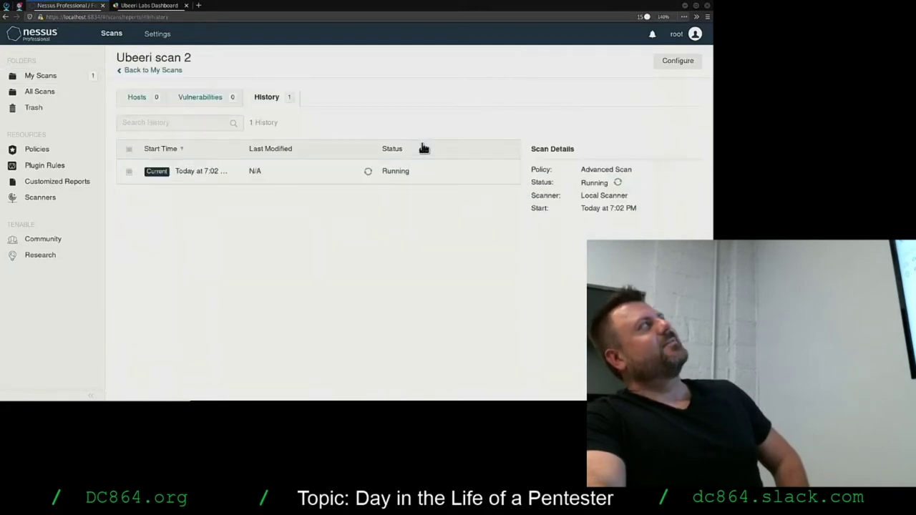
pyautogui.click(133, 70)
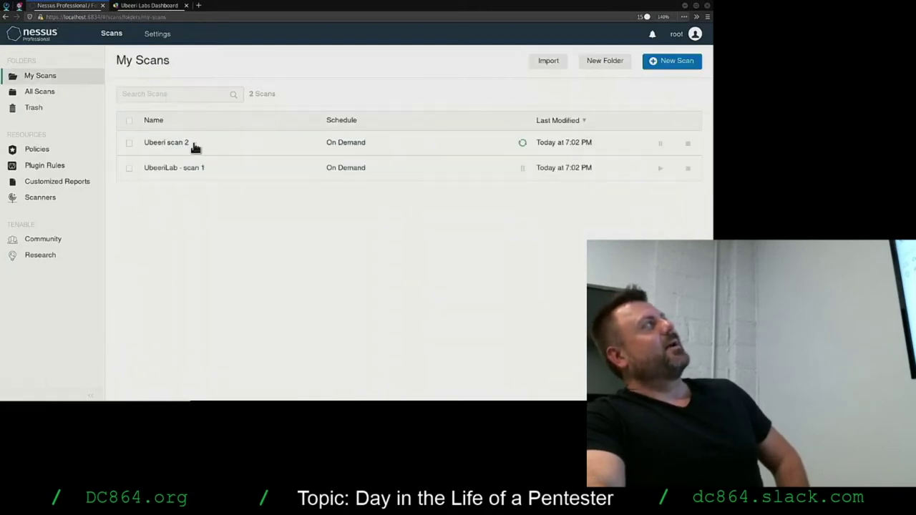
pyautogui.click(205, 175)
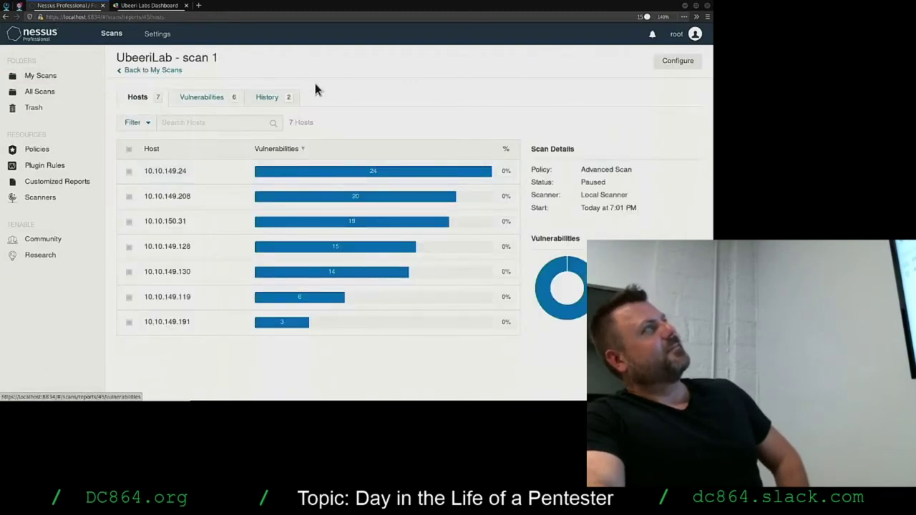
pyautogui.click(167, 69)
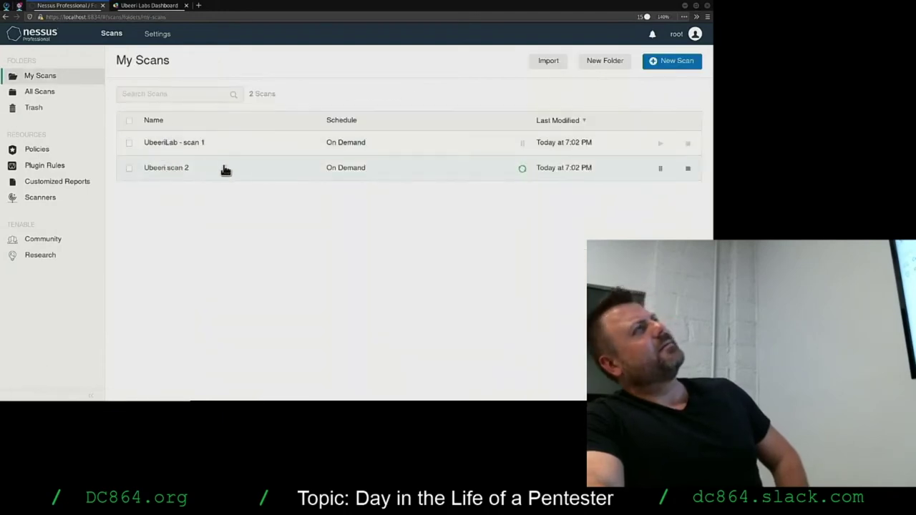
pyautogui.click(286, 141)
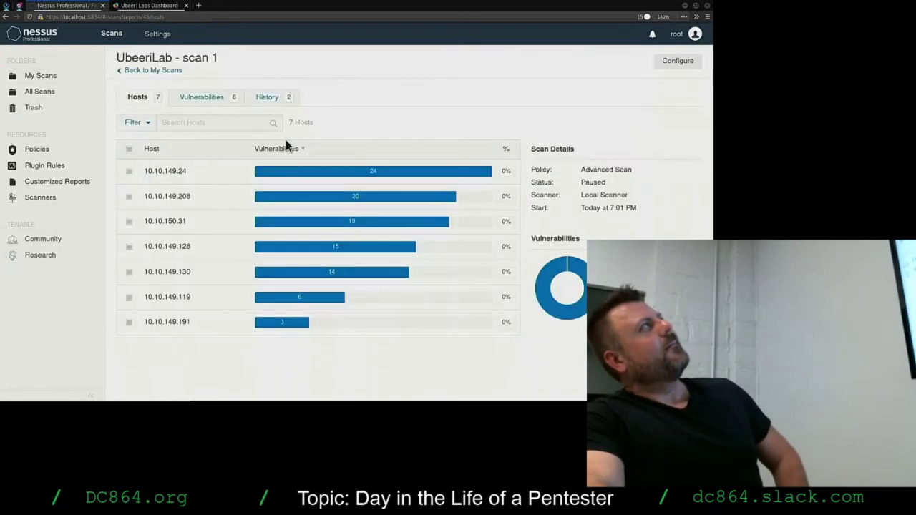
pyautogui.click(167, 71)
pyautogui.click(167, 169)
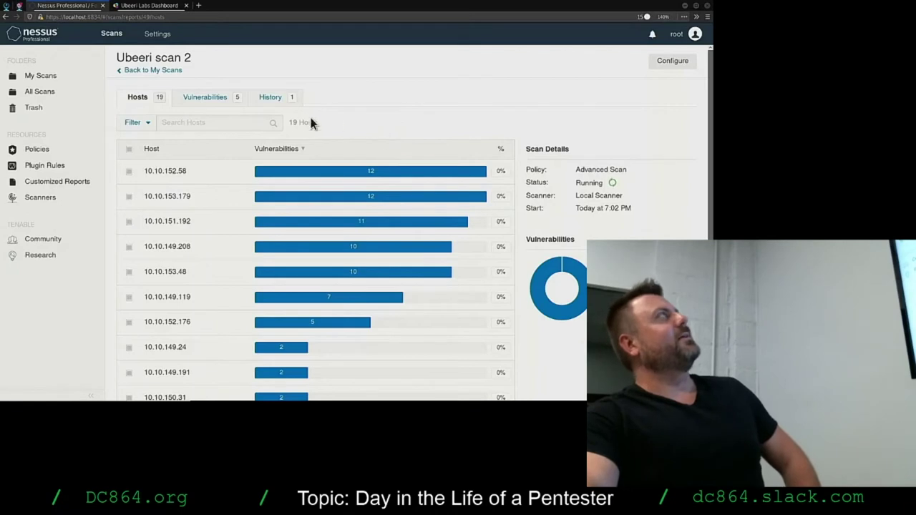
# Open Ubeeri scan 2 from My Scans and scroll through its 26 hosts with their vulnerability counts.
pyautogui.click(171, 70)
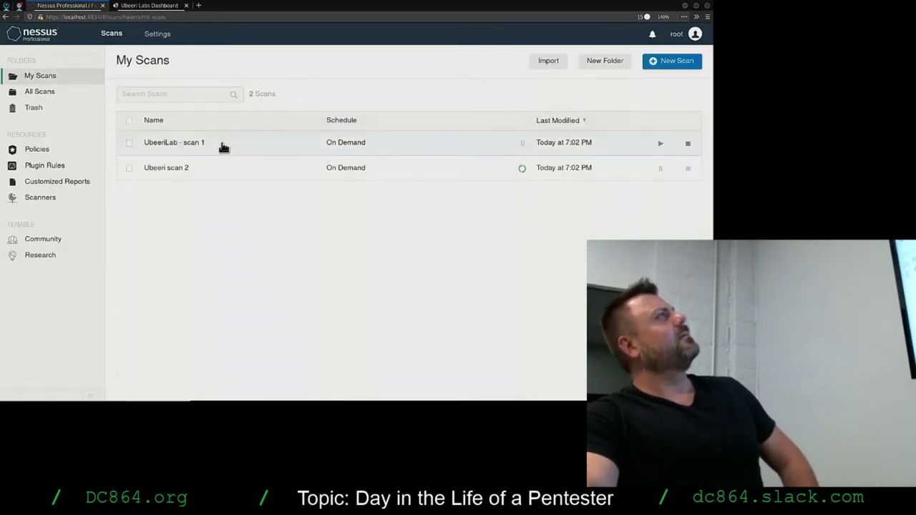
pyautogui.click(219, 168)
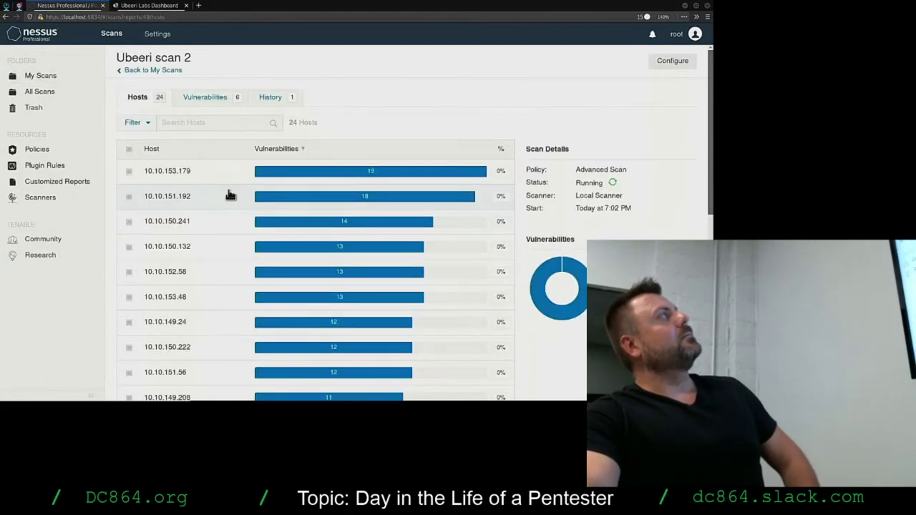
pyautogui.scroll(-5, 422, 186)
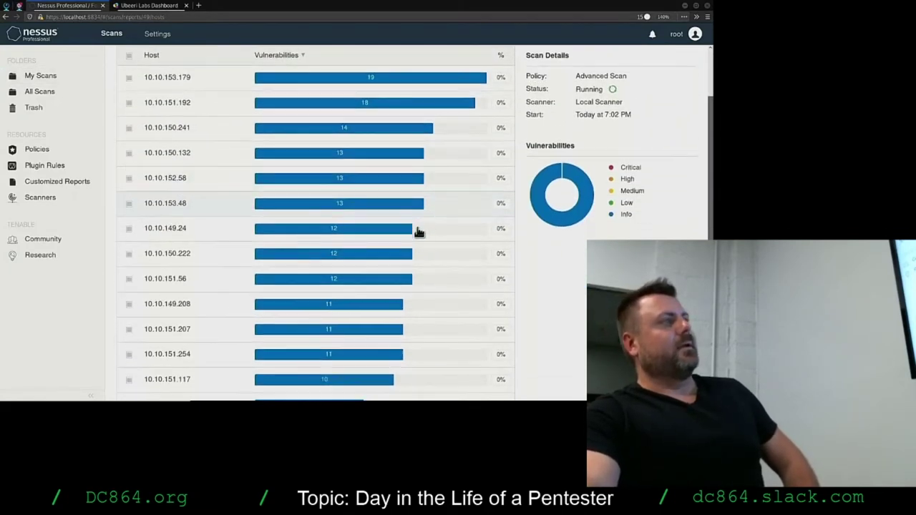
pyautogui.scroll(-2, 417, 247)
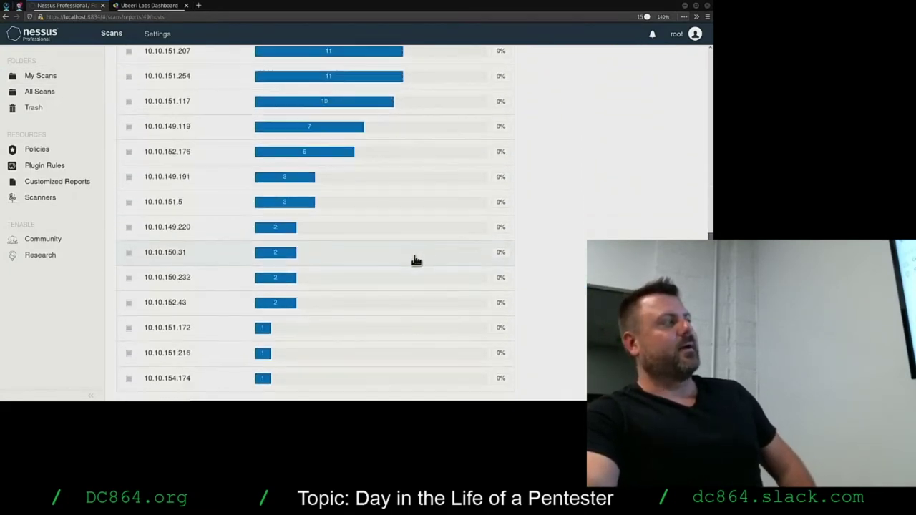
pyautogui.scroll(4, 412, 261)
pyautogui.scroll(2, 413, 264)
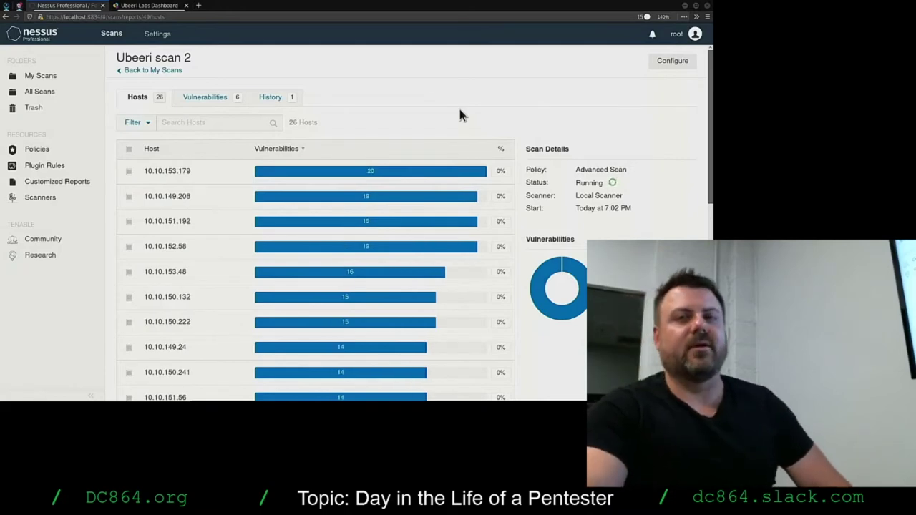
# Show Ubeeri scan 2's vulnerabilities, led by DCE Services Enumeration, with the page zoomed out to 130%.
pyautogui.click(203, 97)
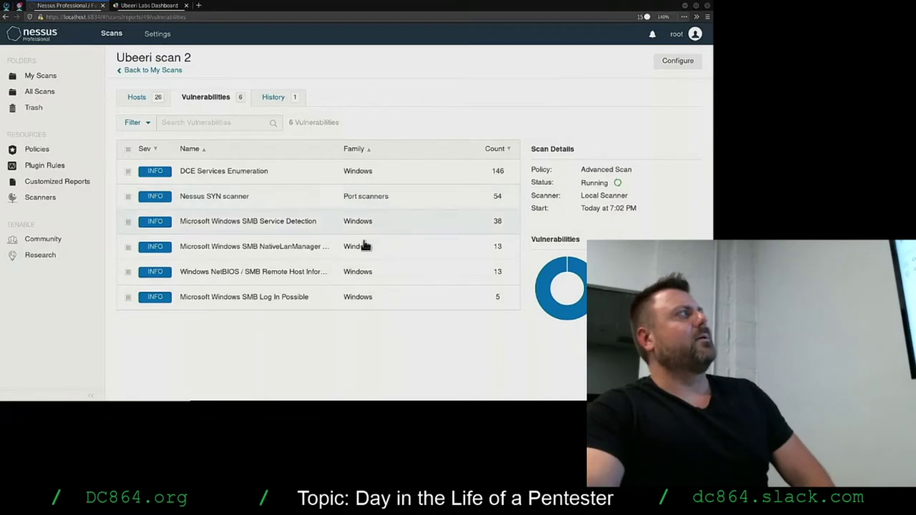
pyautogui.hotkey('ctrl', '-')
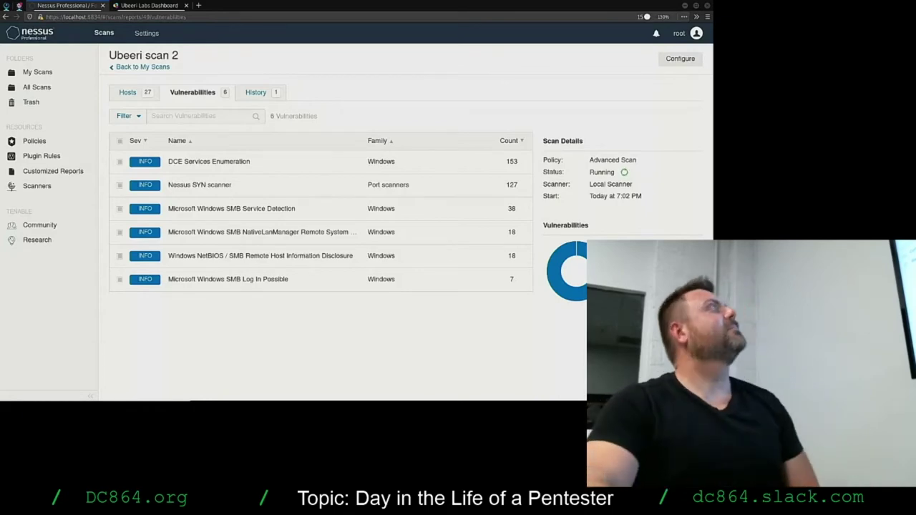
# Switch from the Nessus scan results to the Burp Suite Professional dashboard.
pyautogui.press('super')
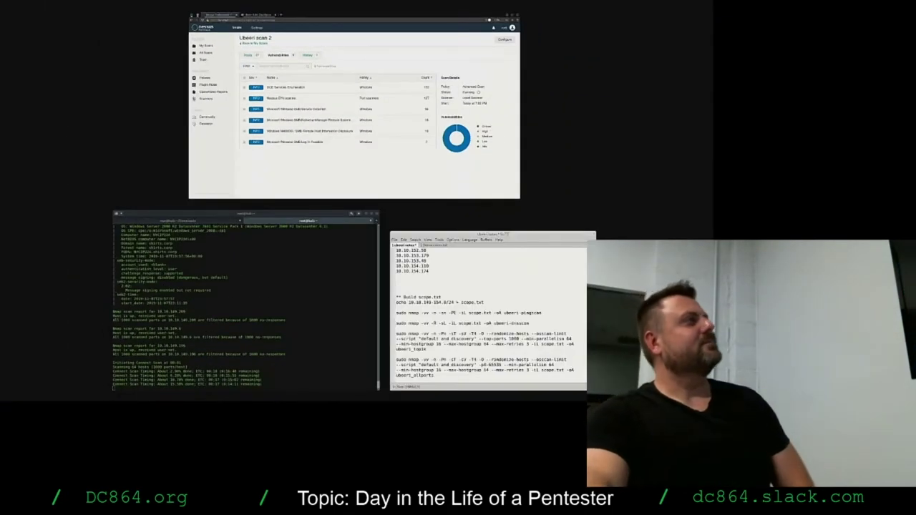
pyautogui.press('super')
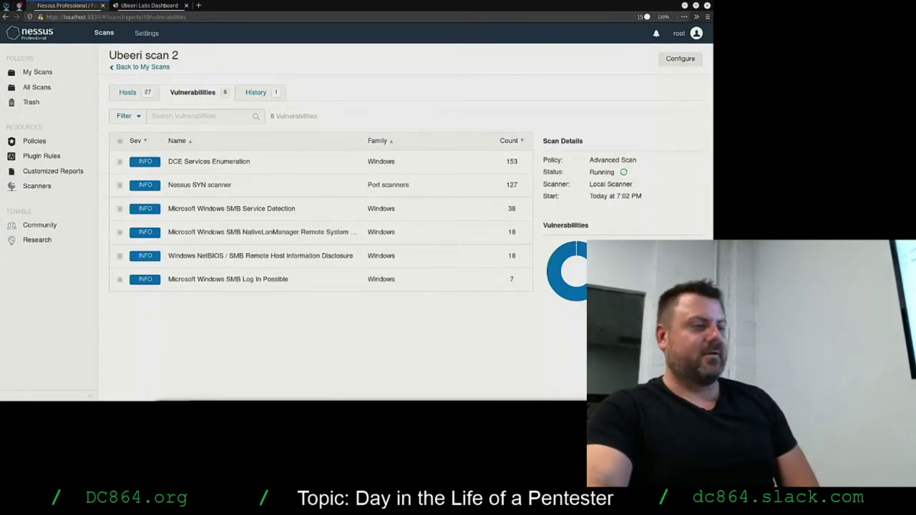
pyautogui.hotkey('alt', 'Tab')
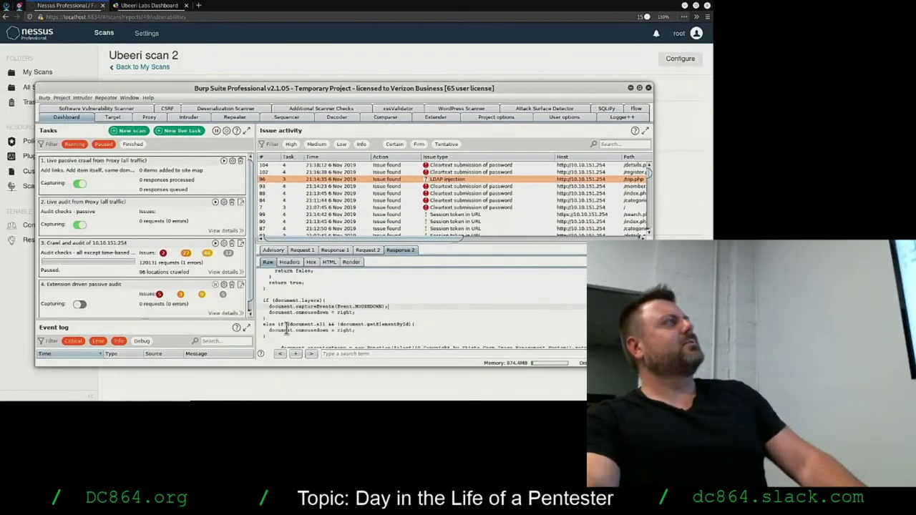
# Resume Burp's paused crawl and audit of 10.10.151.254, widen the Tasks pane, then return to Nessus.
pyautogui.click(215, 243)
pyautogui.click(105, 144)
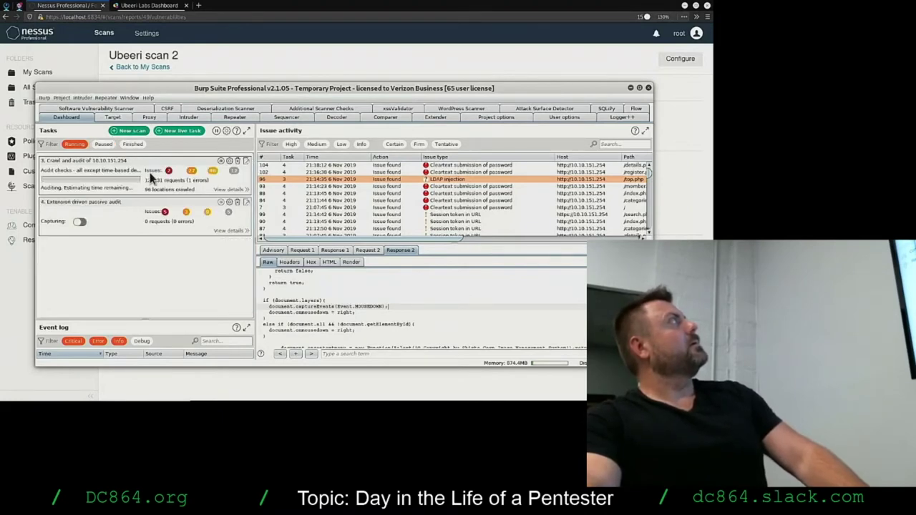
pyautogui.moveTo(254, 240); pyautogui.dragTo(381, 240)
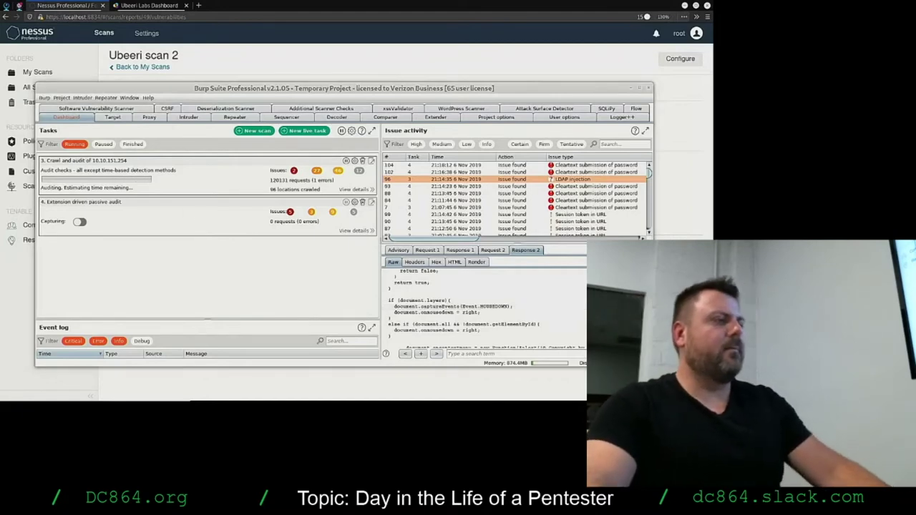
pyautogui.hotkey('alt', 'Tab')
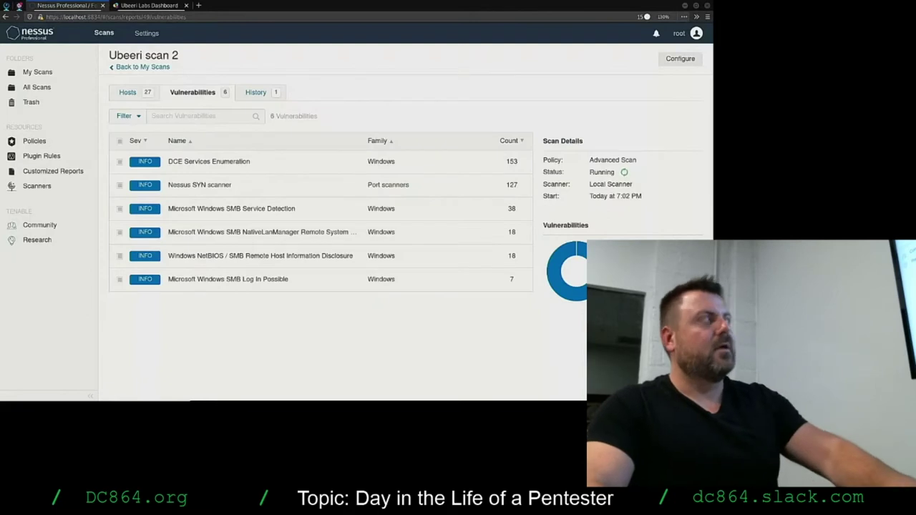
# Open a new blank Firefox tab, restore the window to a smaller size, and switch to Burp Suite.
pyautogui.hotkey('ctrl', 't')
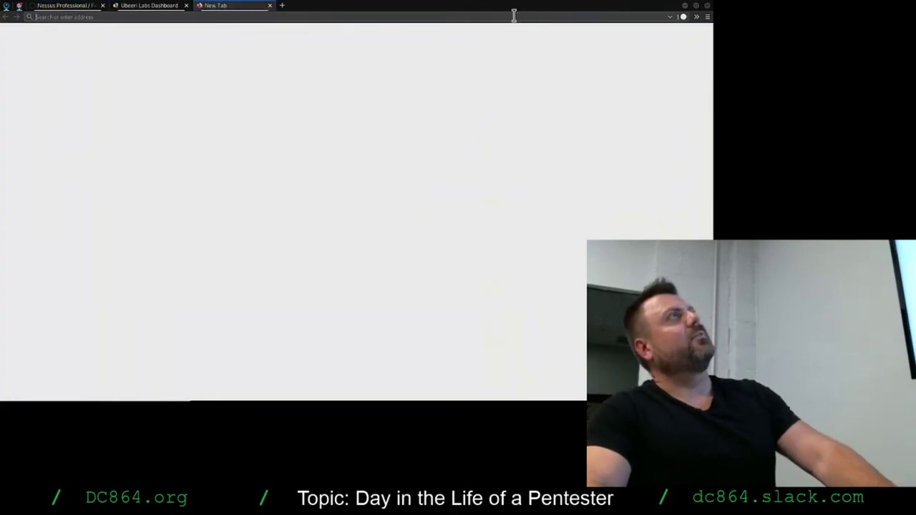
pyautogui.doubleClick(514, 10)
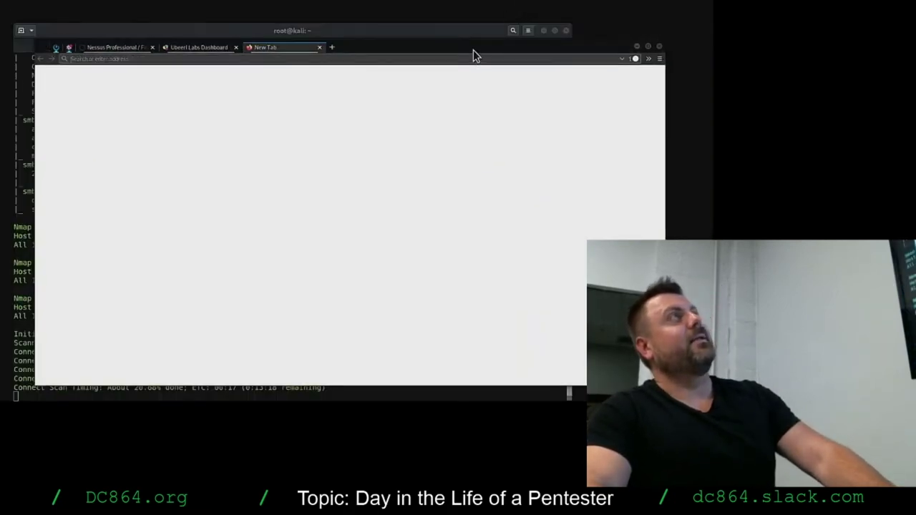
pyautogui.hotkey('alt', 'Tab')
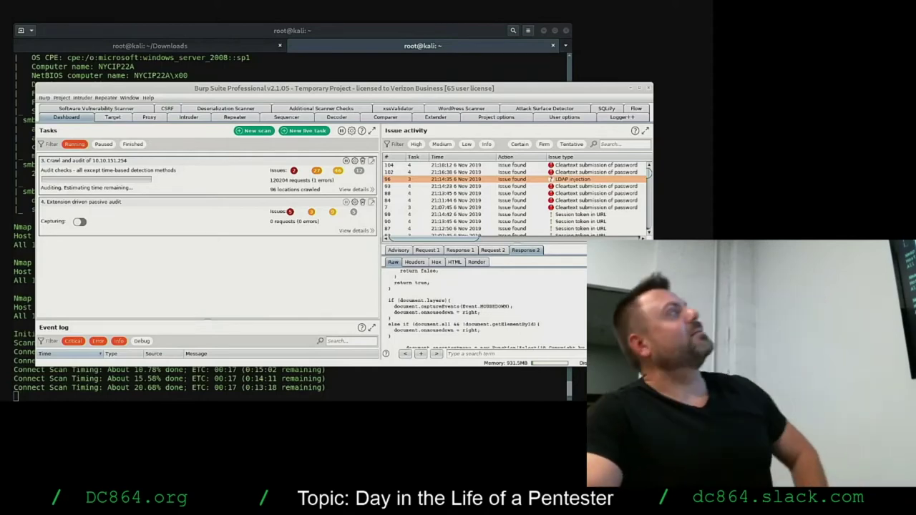
# Bring Burp Suite forward and drag the browser window down out of its way.
pyautogui.press('super')
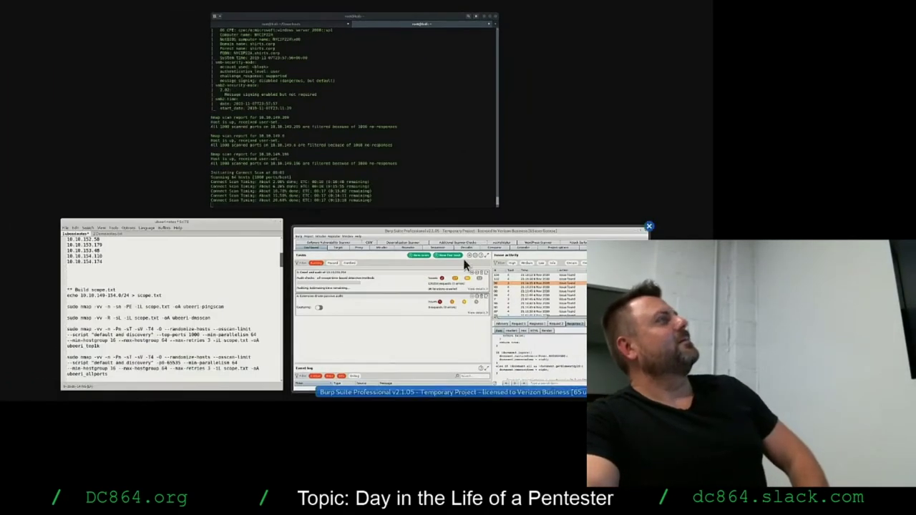
pyautogui.click(460, 342)
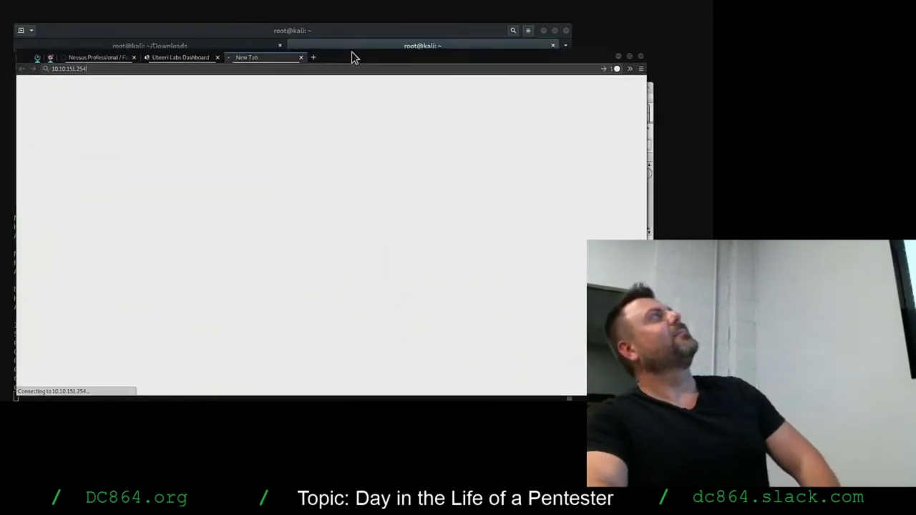
pyautogui.moveTo(351, 49); pyautogui.dragTo(385, 203)
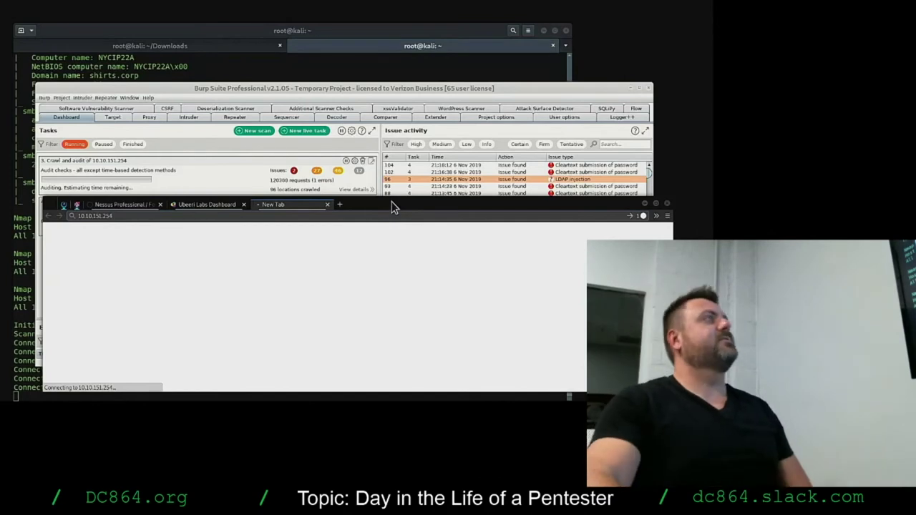
pyautogui.moveTo(392, 207); pyautogui.dragTo(394, 429)
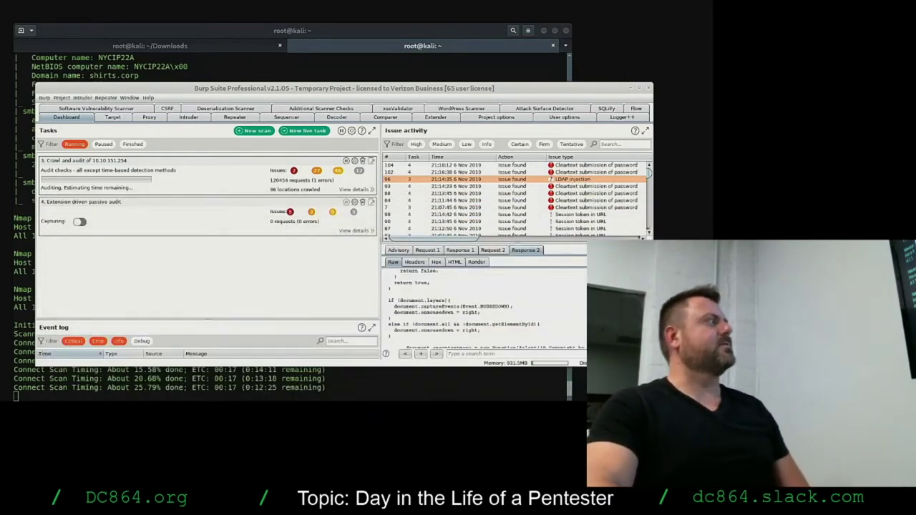
pyautogui.click(437, 306)
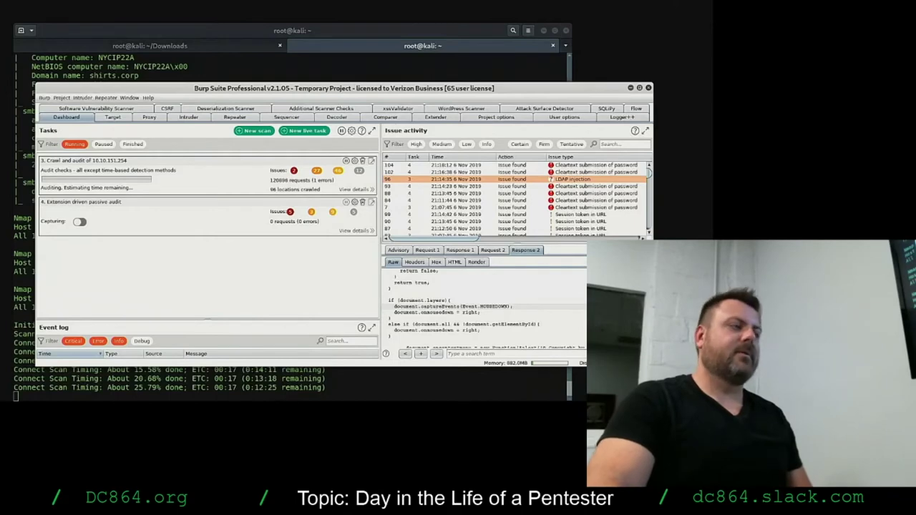
# Reposition and narrow the Firefox window showing the Shirts Corp gallery beside Burp's task list.
pyautogui.hotkey('alt', 'Tab')
pyautogui.moveTo(190, 276); pyautogui.dragTo(576, 134)
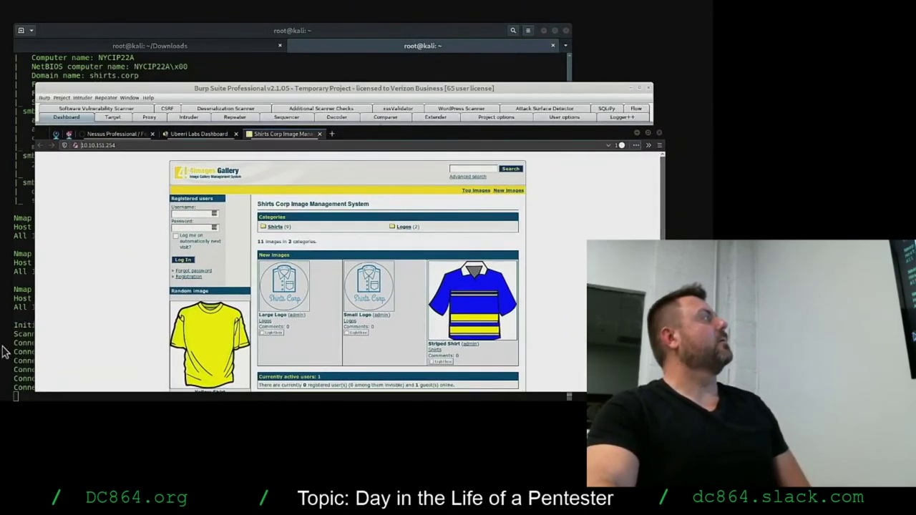
pyautogui.moveTo(39, 338); pyautogui.dragTo(229, 339)
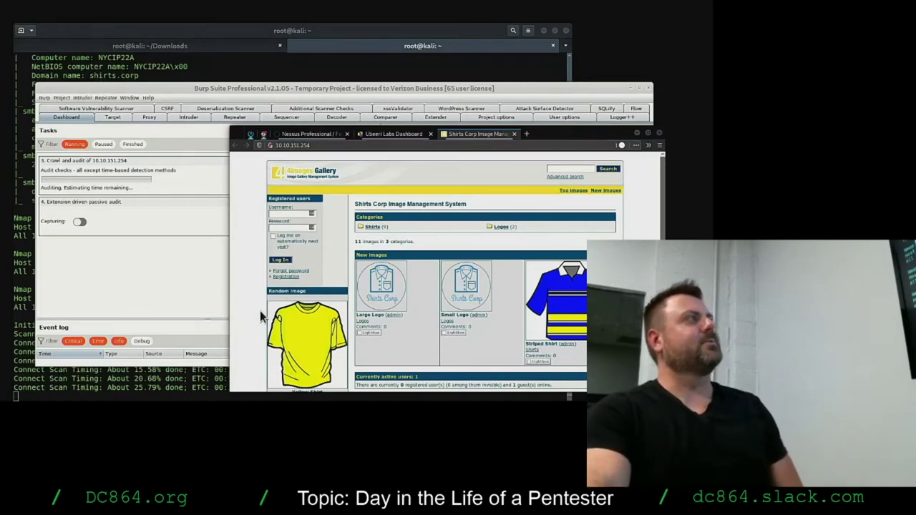
pyautogui.scroll(-2, 260, 315)
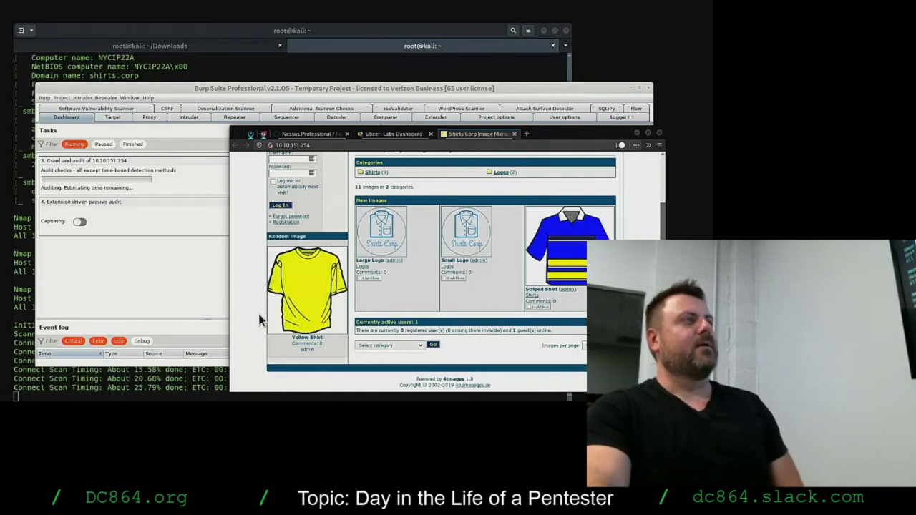
pyautogui.scroll(2, 259, 315)
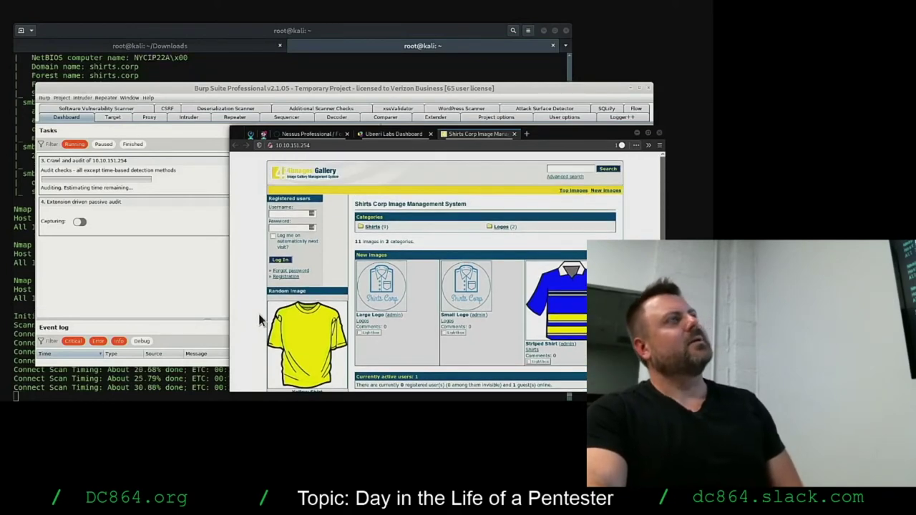
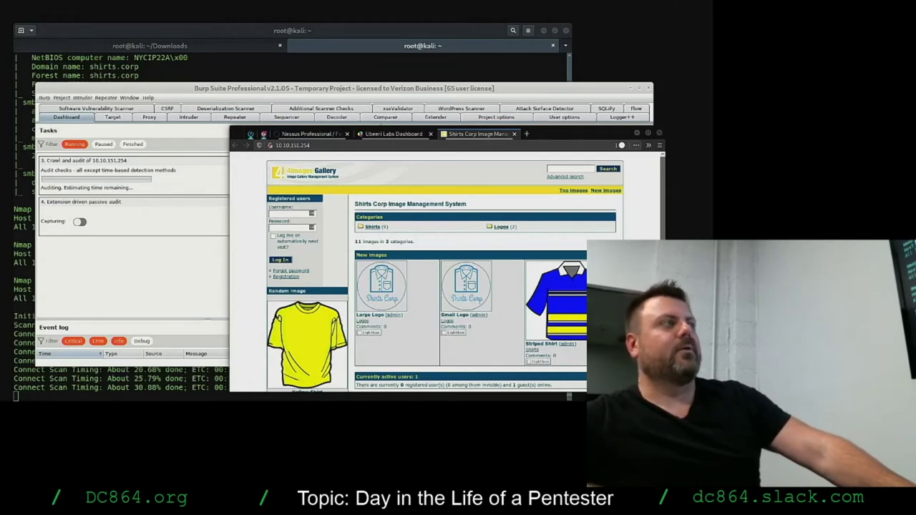
# Check the Shirts Corp systems list in Ubeeri Labs Dashboard, then return to the gallery and bring Burp Suite forward.
pyautogui.click(397, 134)
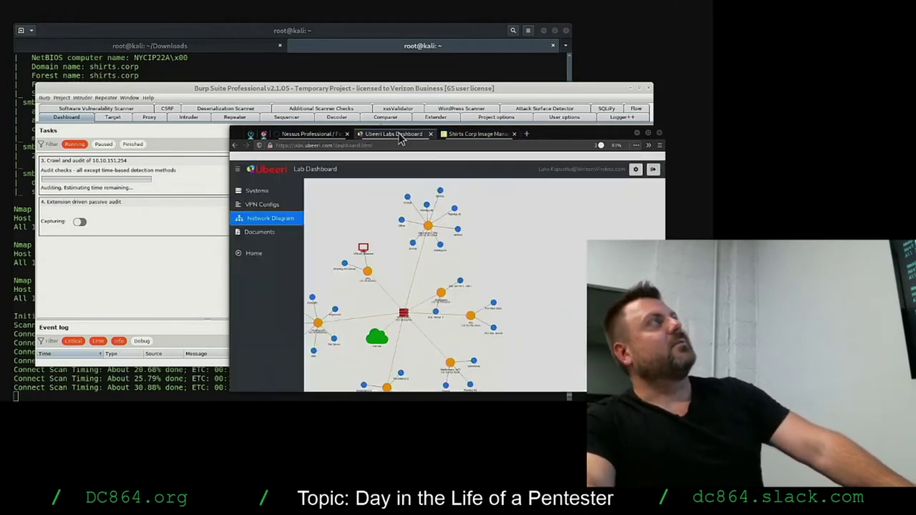
pyautogui.click(254, 191)
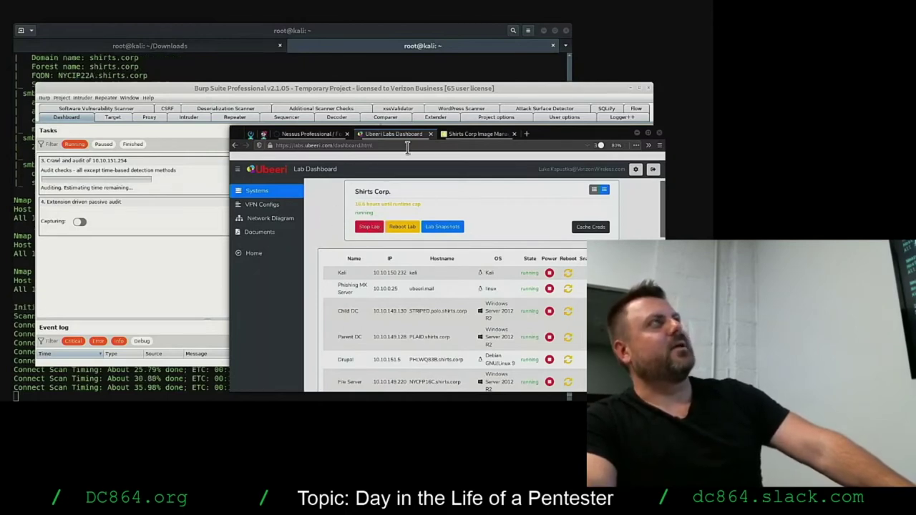
pyautogui.click(478, 134)
pyautogui.moveTo(581, 134); pyautogui.dragTo(577, 119)
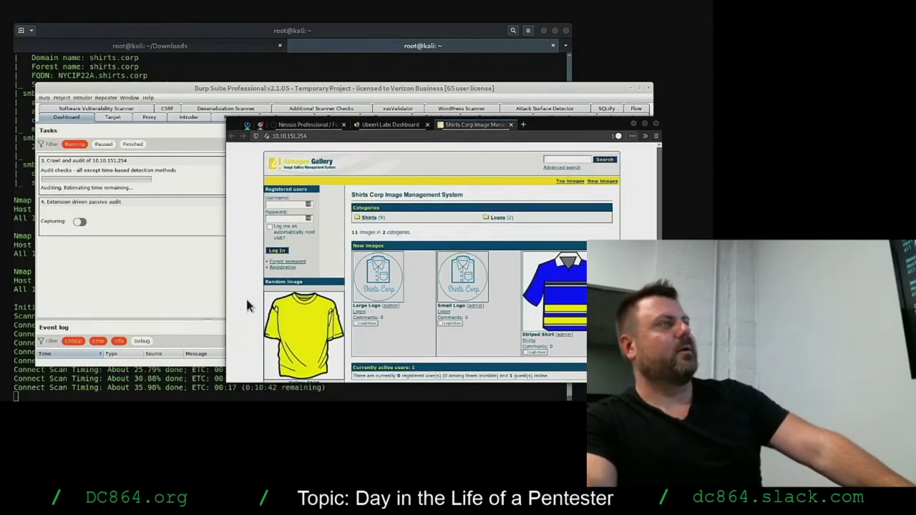
pyautogui.click(102, 270)
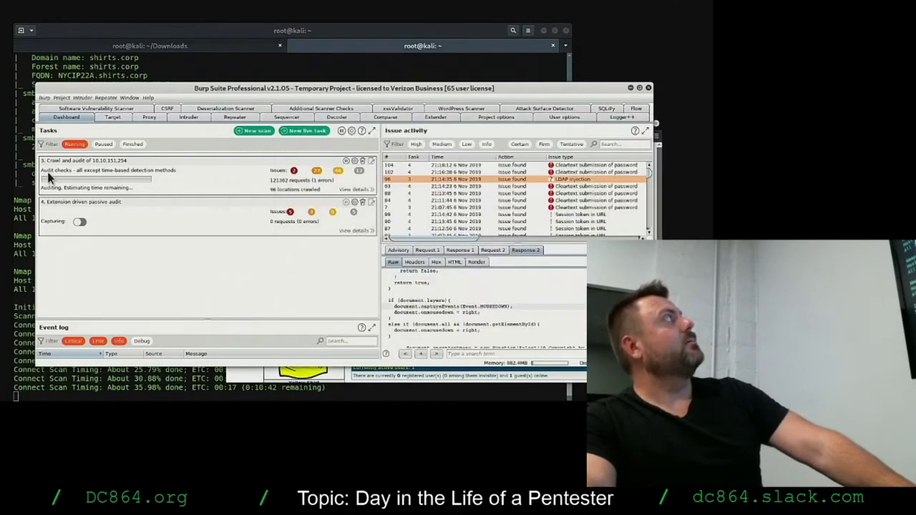
# Show the crawl-and-audit task's Issue activity sorted by Severity with High issues first.
pyautogui.click(371, 162)
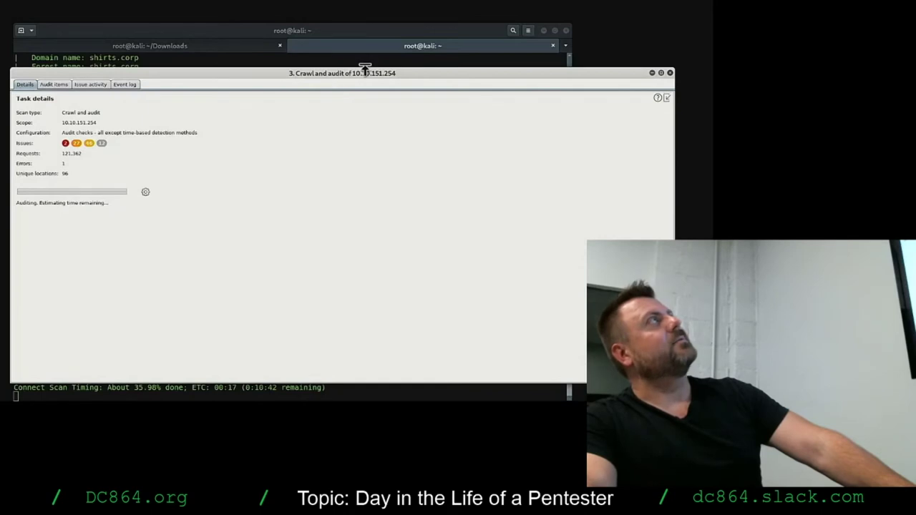
pyautogui.click(88, 85)
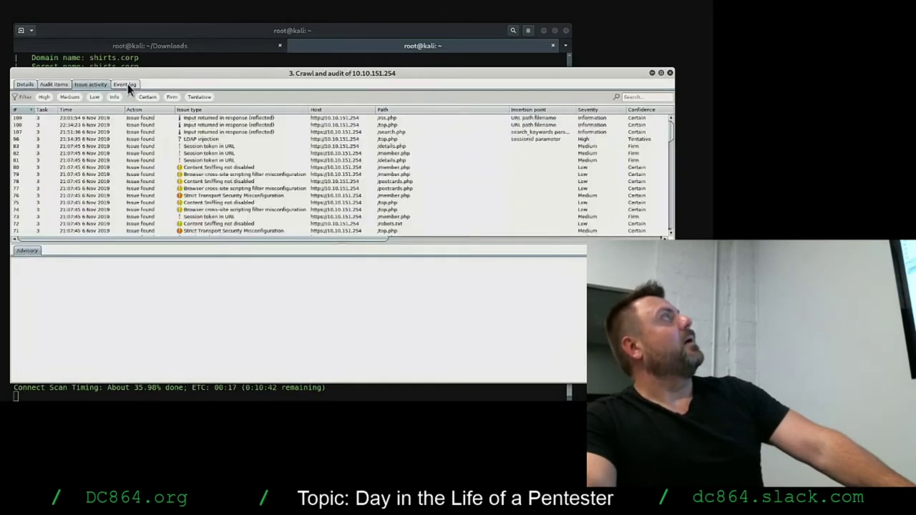
pyautogui.click(642, 110)
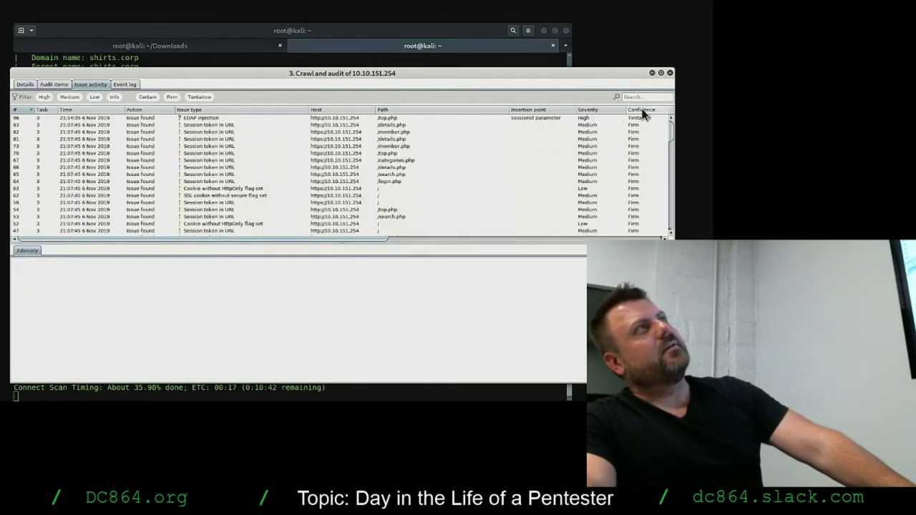
pyautogui.click(606, 109)
pyautogui.click(606, 109)
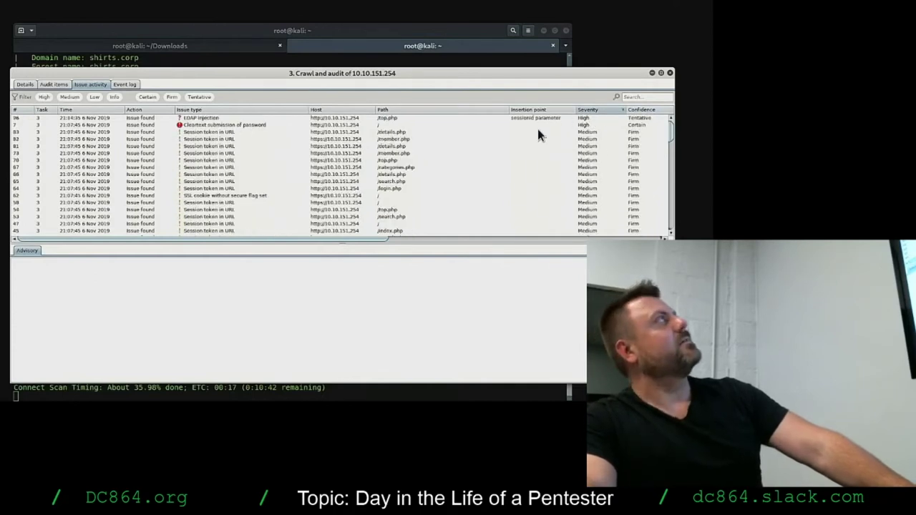
pyautogui.click(205, 119)
pyautogui.click(206, 125)
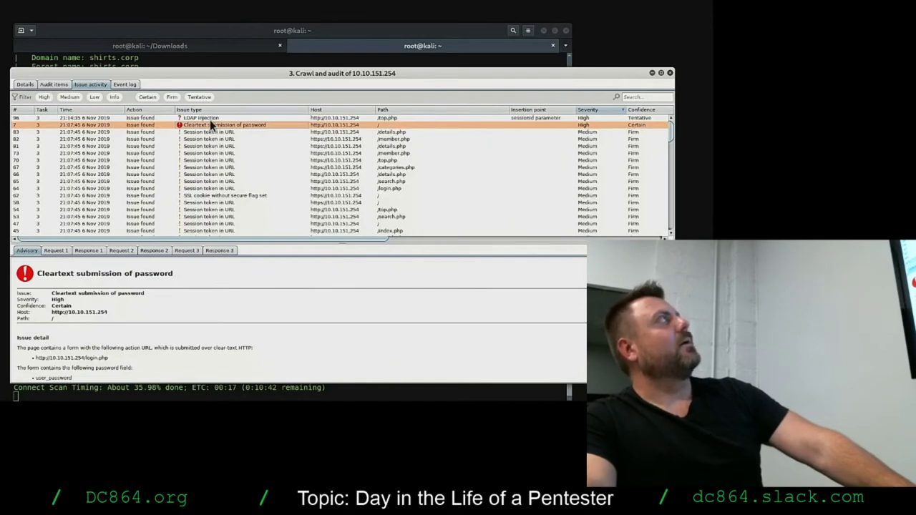
pyautogui.click(211, 118)
pyautogui.click(211, 125)
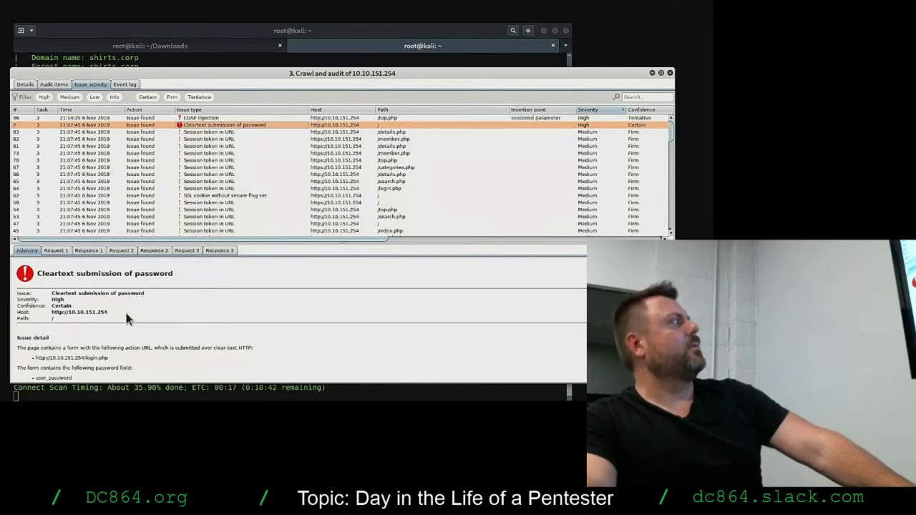
pyautogui.moveTo(107, 313); pyautogui.dragTo(48, 310)
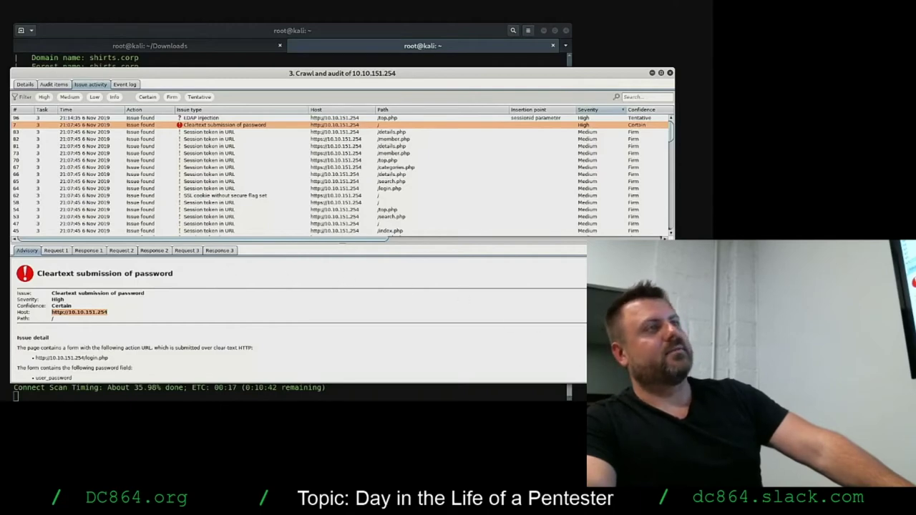
# Check the gallery site's address in the browser, then close the crawl-and-audit task window.
pyautogui.moveTo(674, 383); pyautogui.dragTo(527, 323)
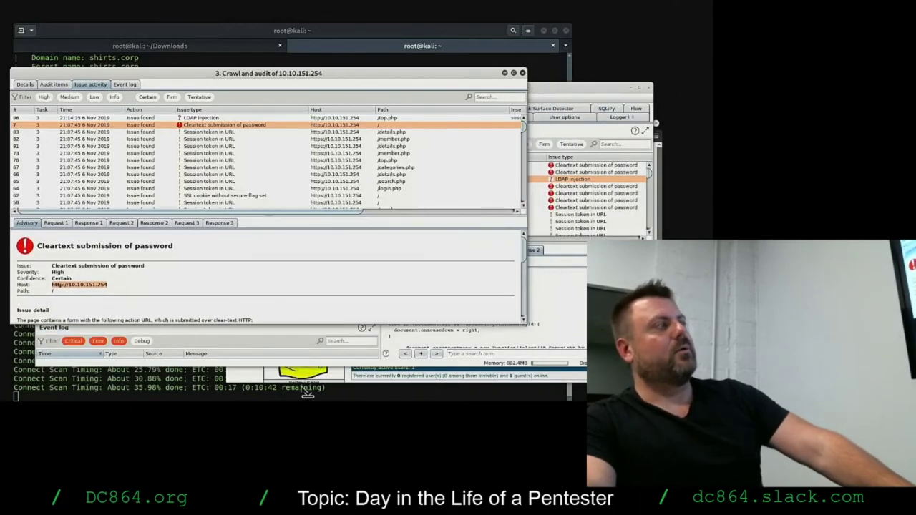
pyautogui.click(265, 378)
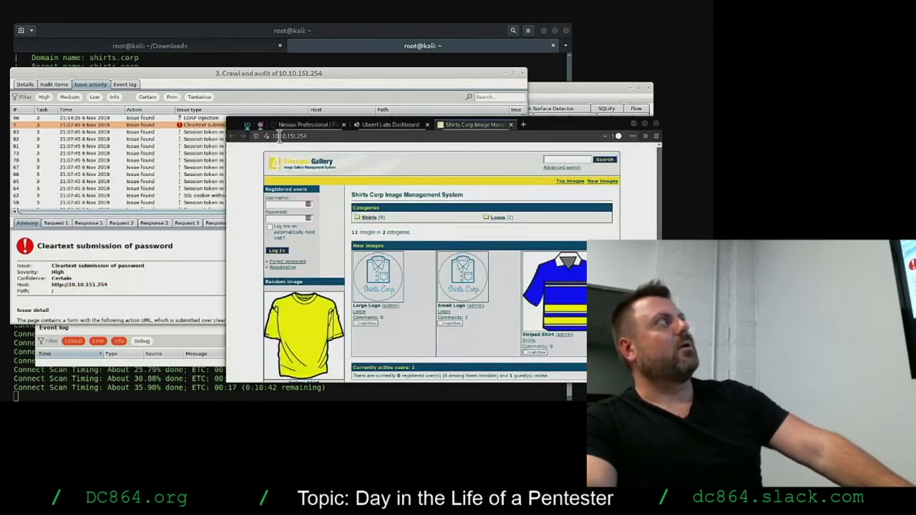
pyautogui.click(282, 136)
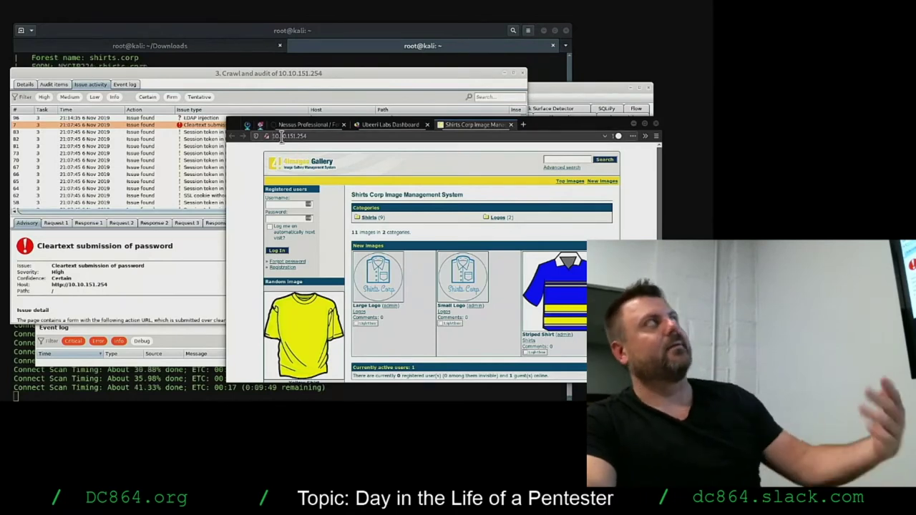
pyautogui.click(189, 286)
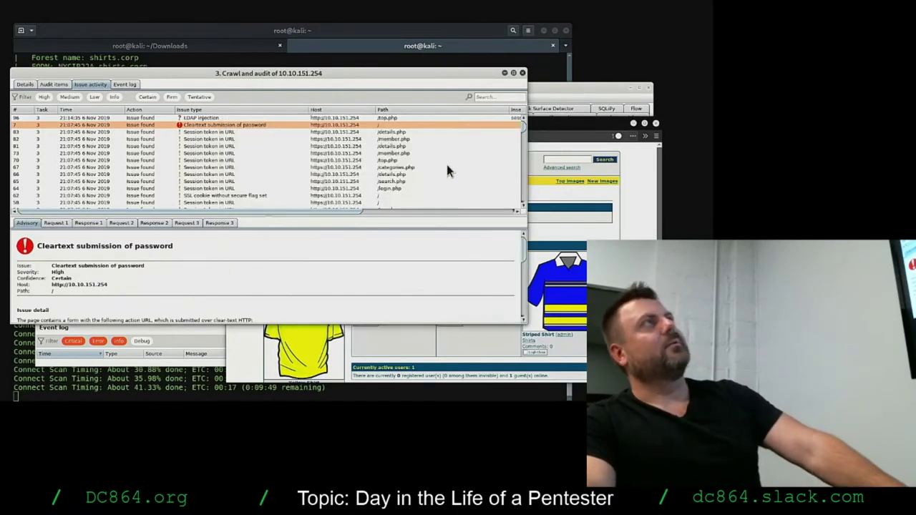
pyautogui.moveTo(442, 72); pyautogui.dragTo(505, 120)
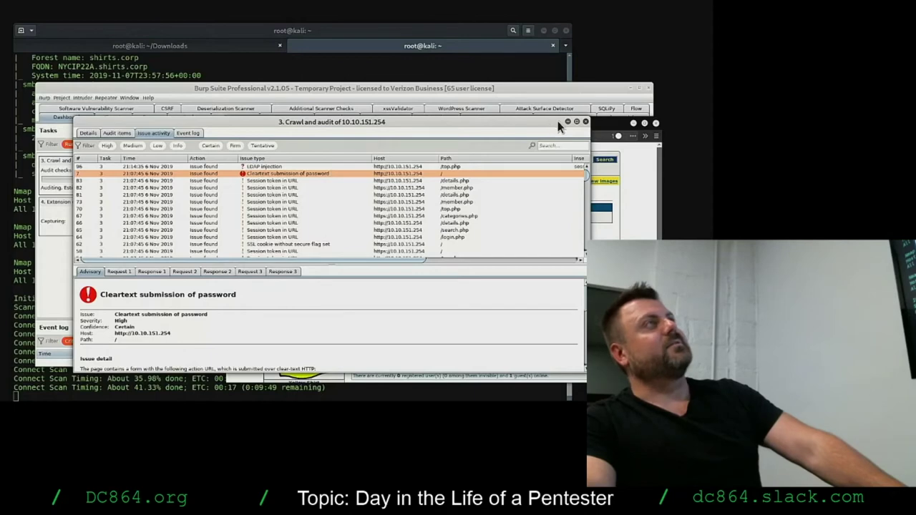
pyautogui.click(585, 122)
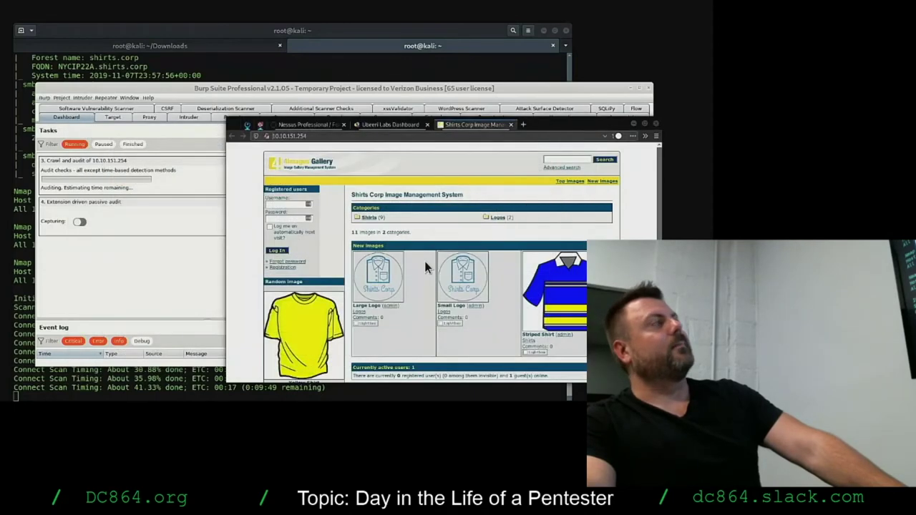
# View the scan's Resource pool settings with Custom resource pool 1, then return to the terminal.
pyautogui.click(177, 290)
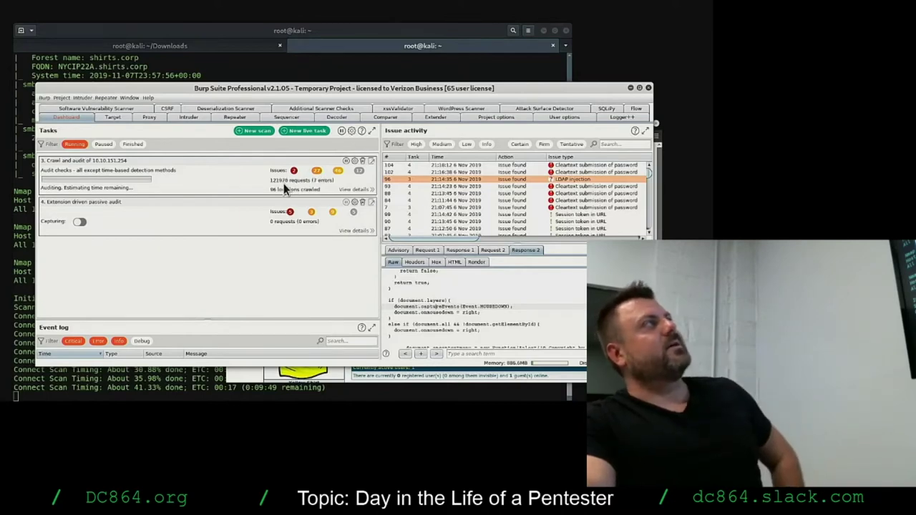
pyautogui.click(355, 162)
pyautogui.click(163, 213)
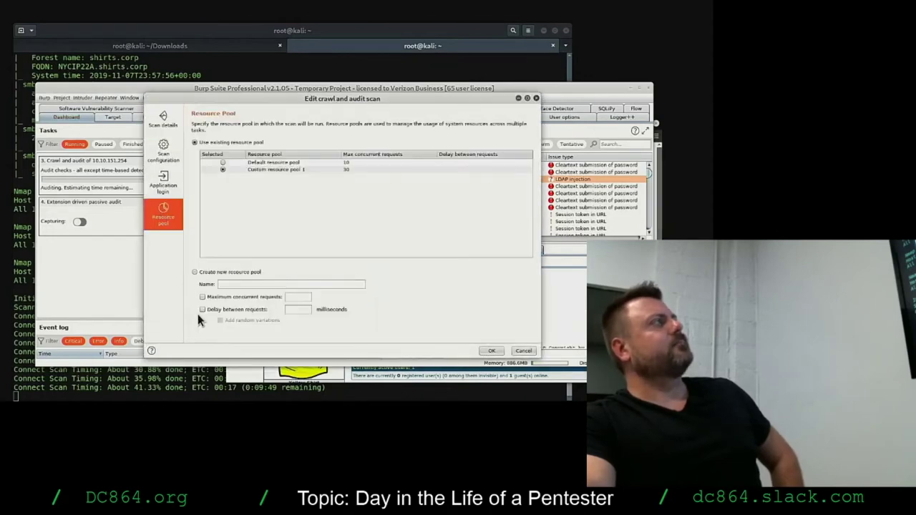
pyautogui.click(310, 172)
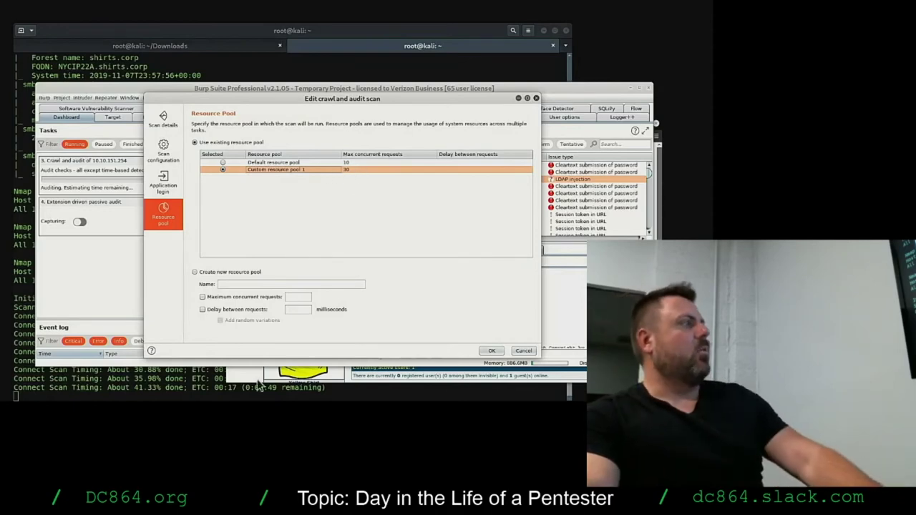
pyautogui.click(172, 379)
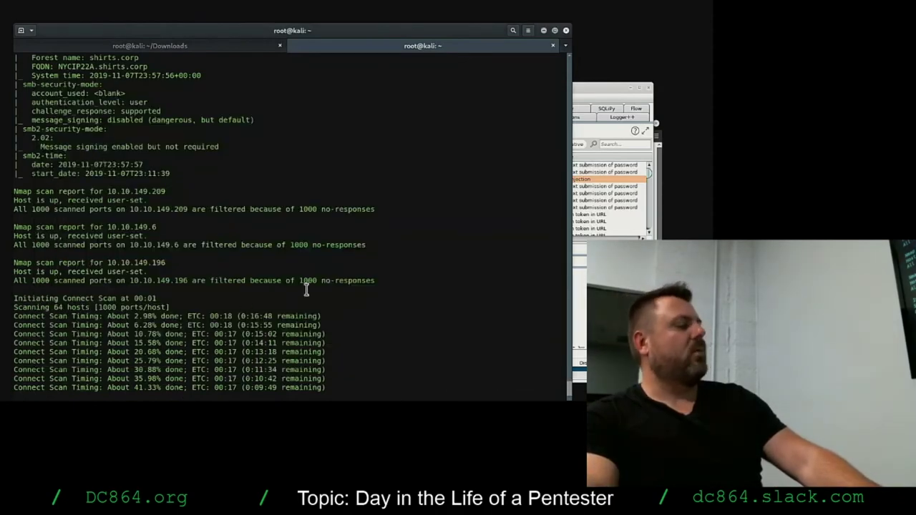
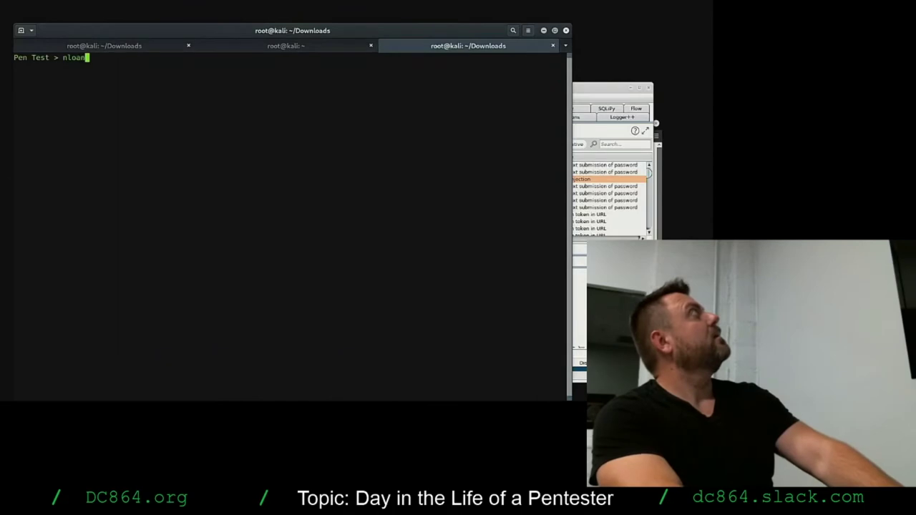
# Run nload and switch its display from lo to the tun0 interface to show live bandwidth.
pyautogui.press('Return')
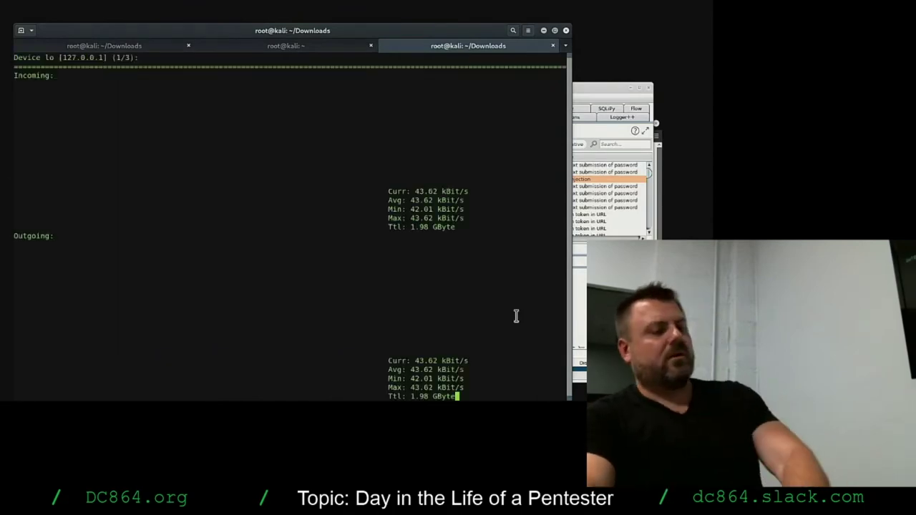
pyautogui.press('Right')
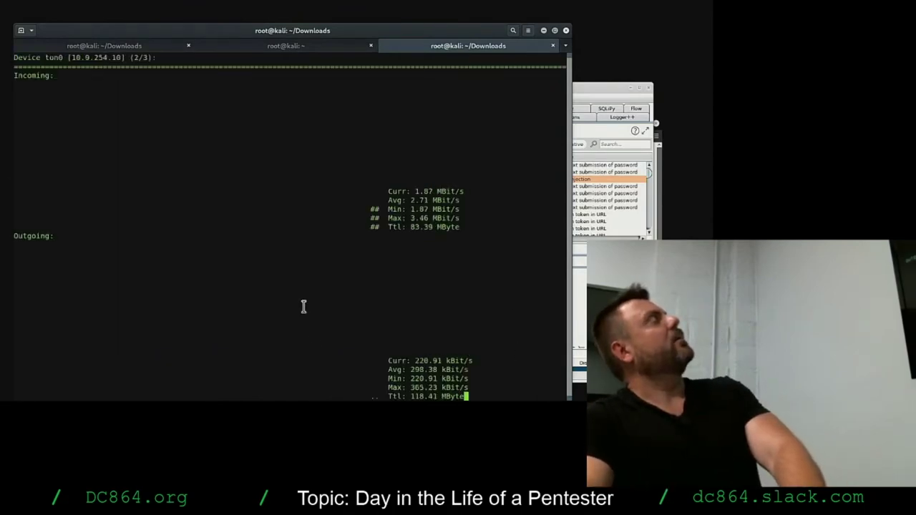
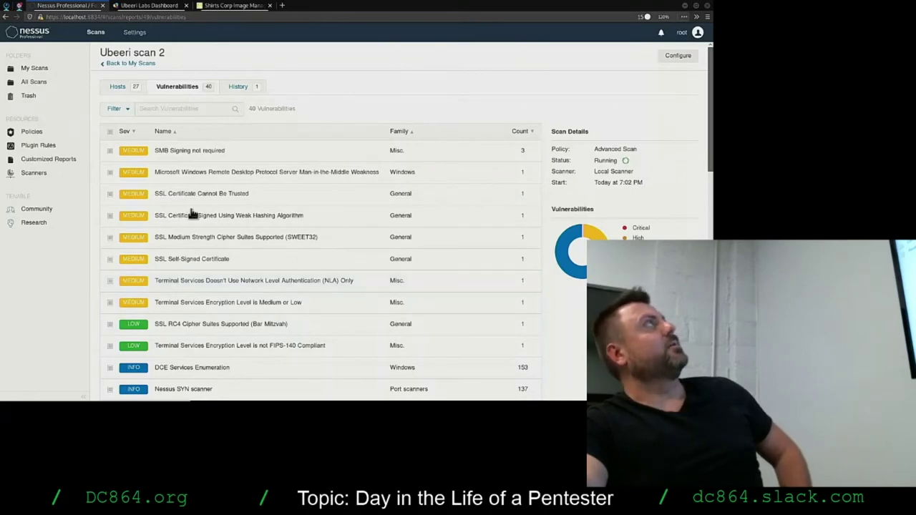
# Un-maximize the Nessus browser window, move it left and resize it to reveal the Count column.
pyautogui.moveTo(325, 9); pyautogui.dragTo(417, 117)
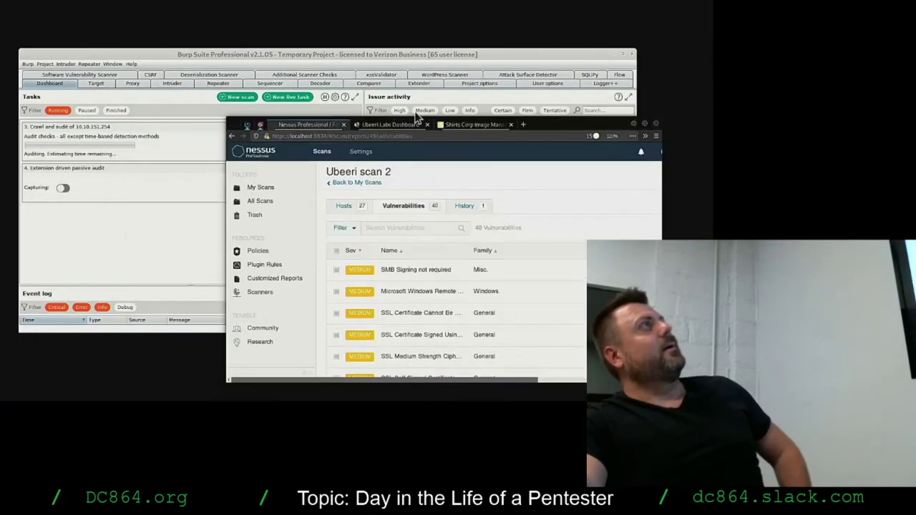
pyautogui.moveTo(568, 131); pyautogui.dragTo(553, 130)
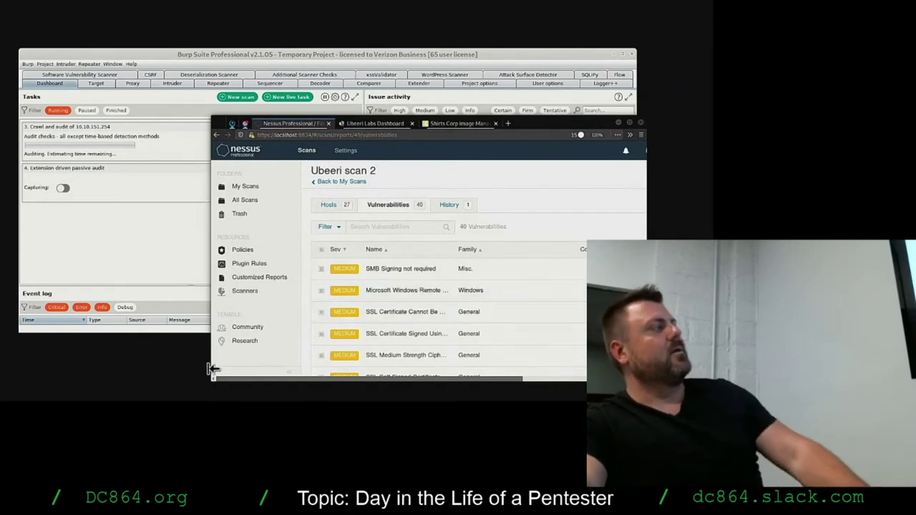
pyautogui.moveTo(212, 368); pyautogui.dragTo(140, 367)
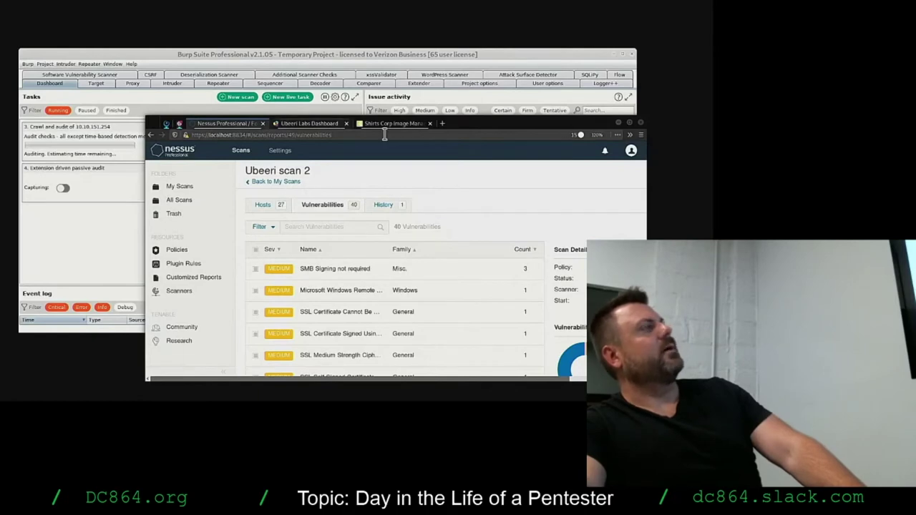
pyautogui.scroll(-1, 446, 197)
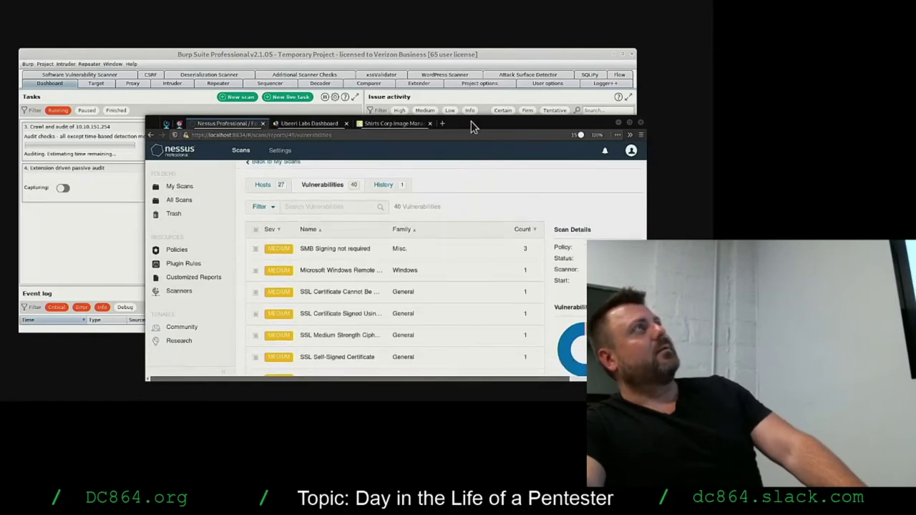
pyautogui.moveTo(471, 121); pyautogui.dragTo(324, 92)
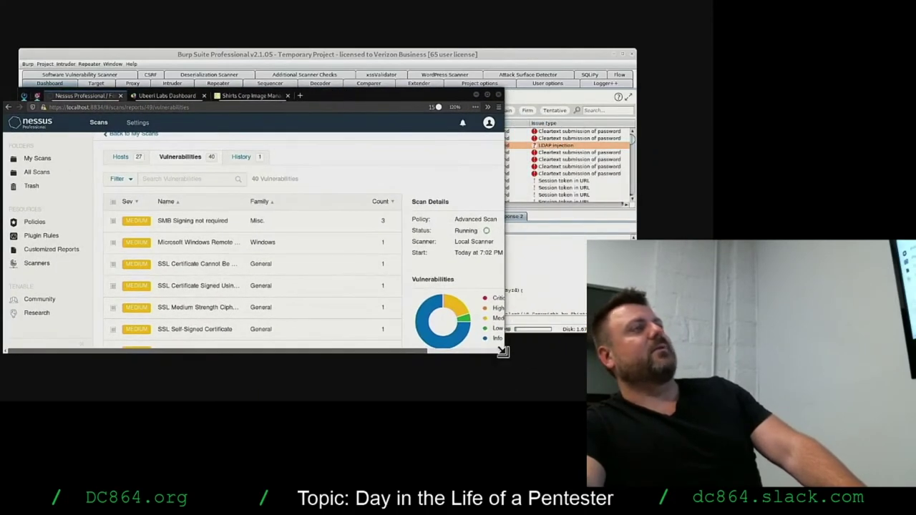
pyautogui.moveTo(501, 350); pyautogui.dragTo(587, 369)
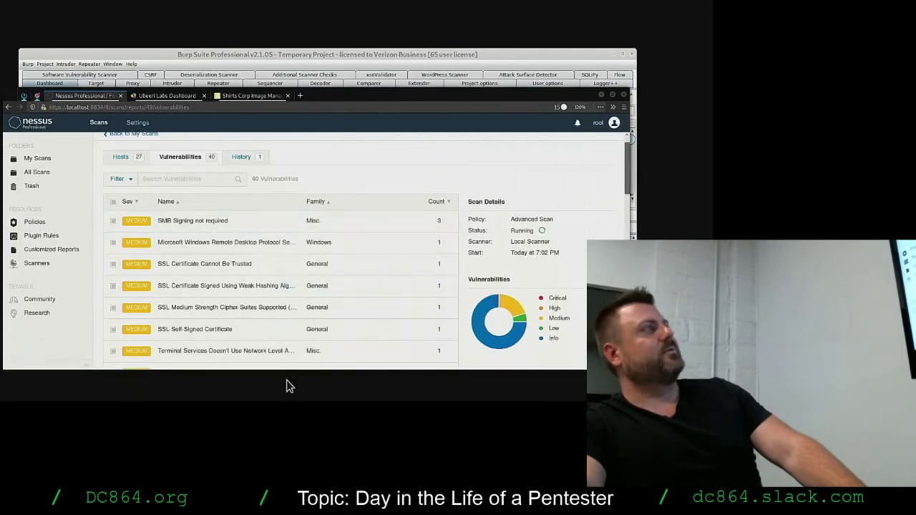
# Switch back and forth between the Ubeeri scan 2 and UbeeriLab - scan 1 host results.
pyautogui.click(120, 156)
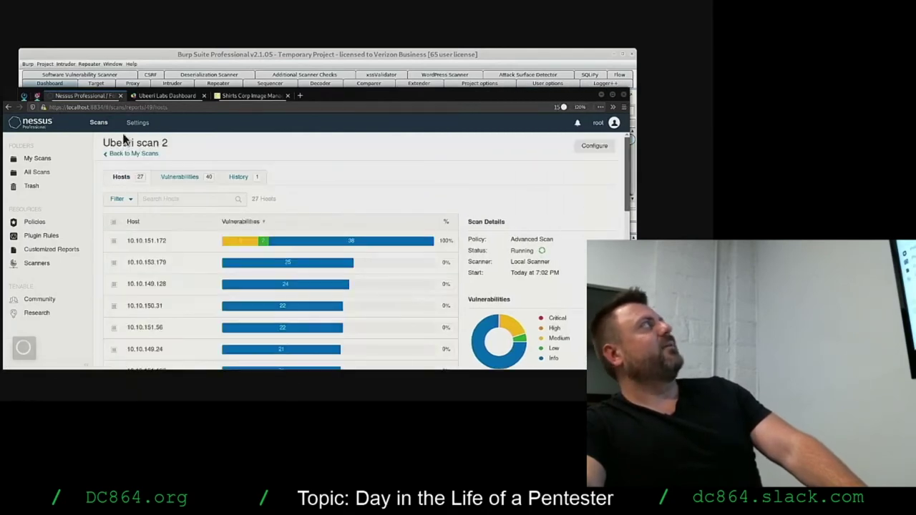
pyautogui.click(130, 153)
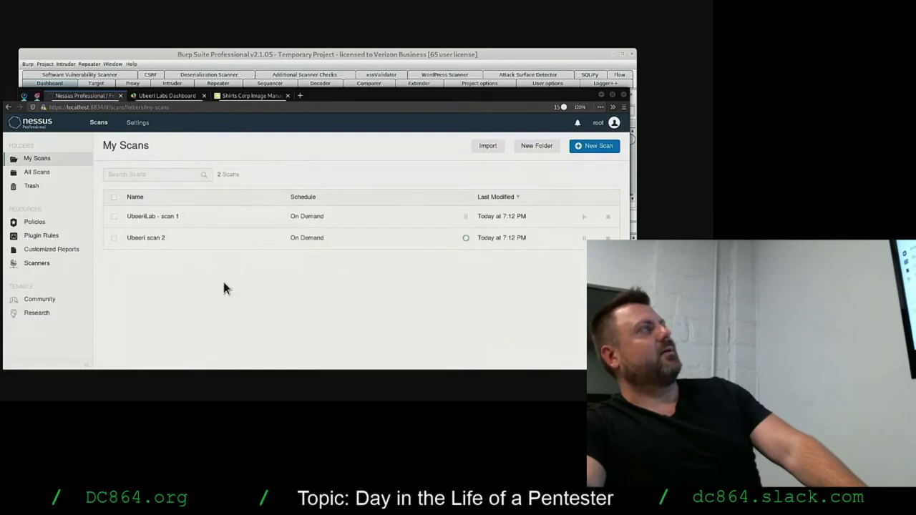
pyautogui.click(184, 217)
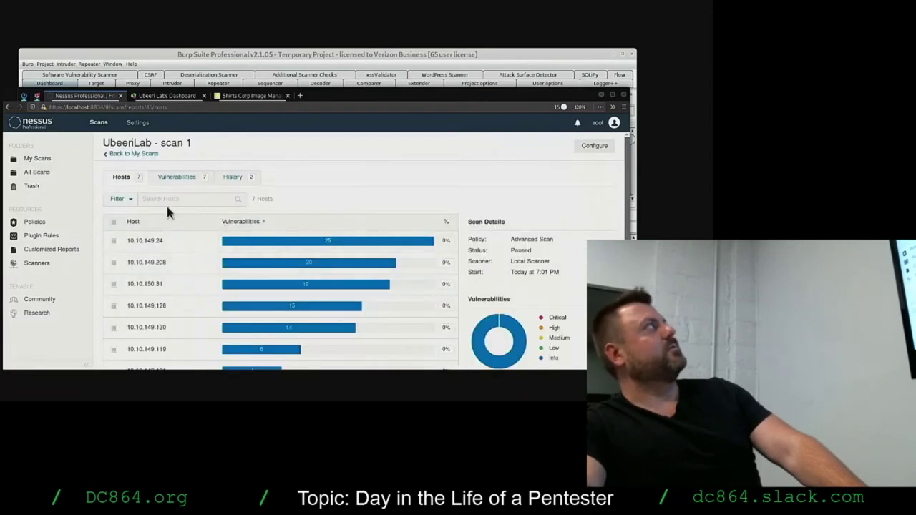
pyautogui.click(127, 156)
pyautogui.click(151, 239)
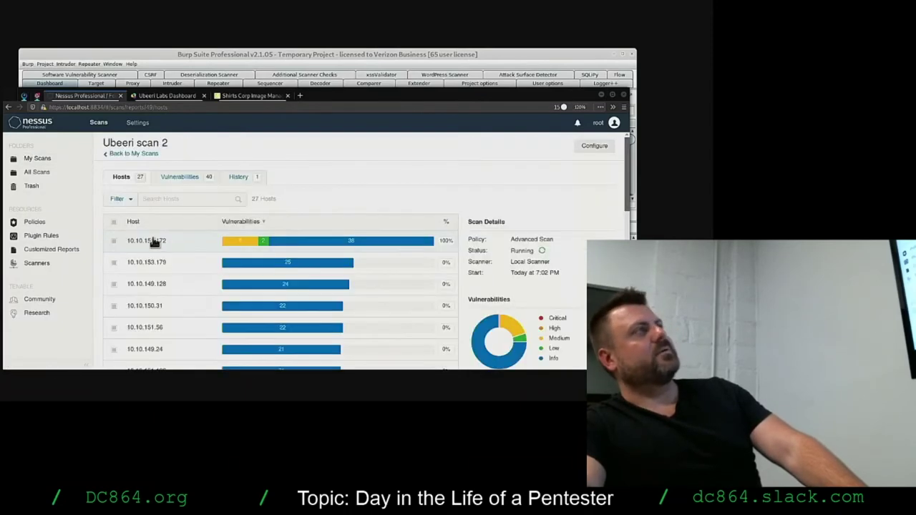
pyautogui.click(128, 153)
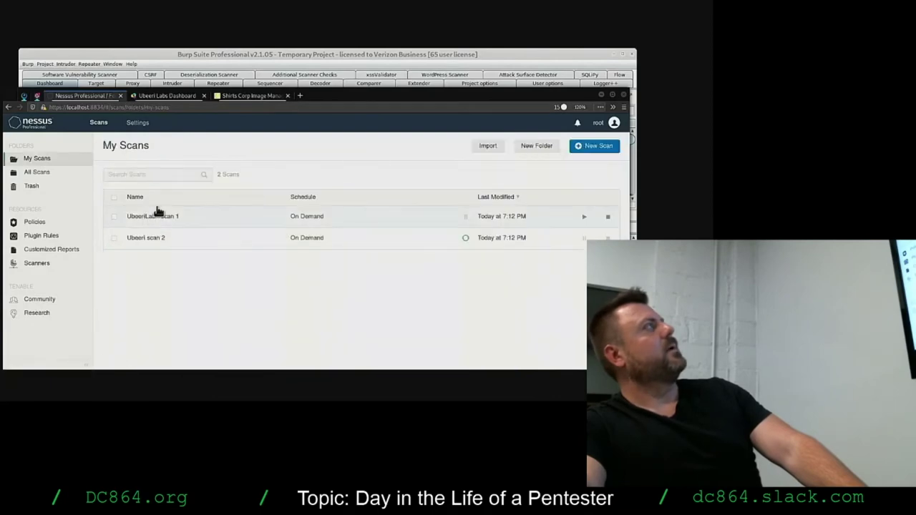
# Review UbeeriLab - scan 1's seven hosts and vulnerabilities at 120% zoom, then tick it in My Scans.
pyautogui.click(180, 218)
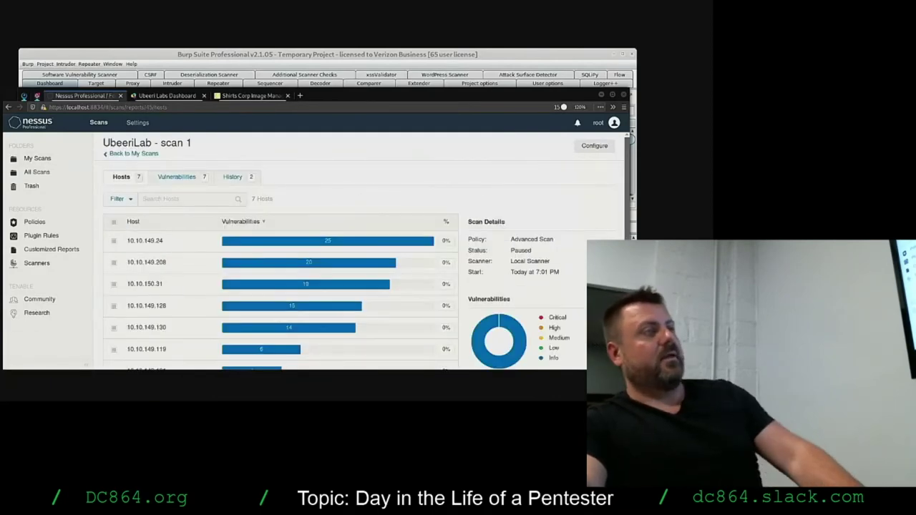
pyautogui.hotkey('ctrl', '0')
pyautogui.hotkey('ctrl', '+')
pyautogui.hotkey('ctrl', '+')
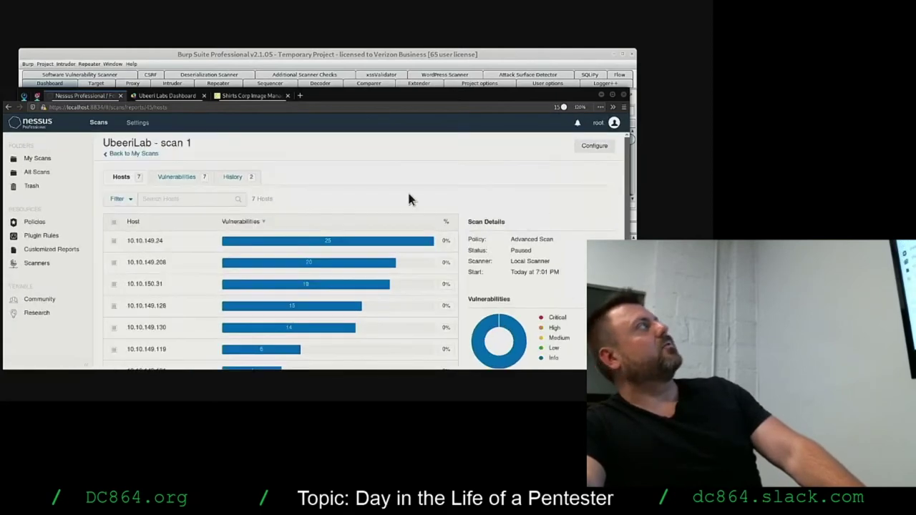
pyautogui.click(176, 179)
pyautogui.click(115, 155)
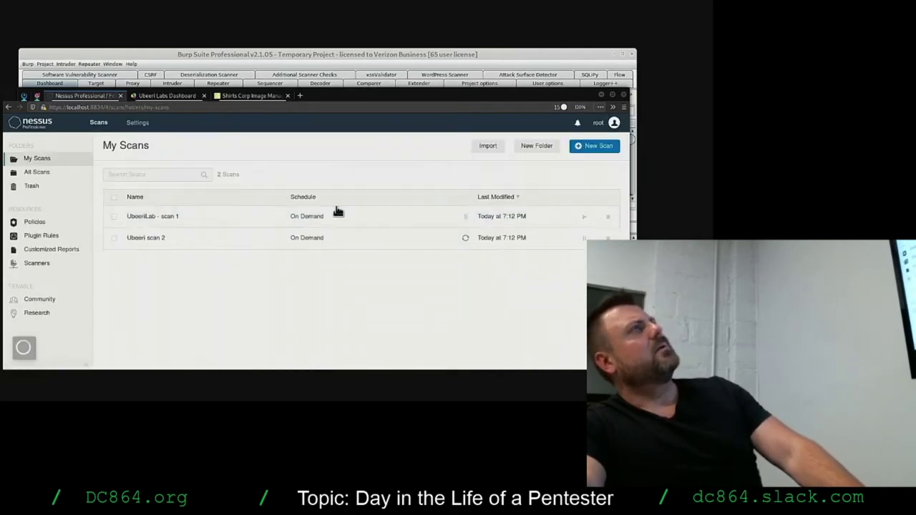
pyautogui.click(113, 217)
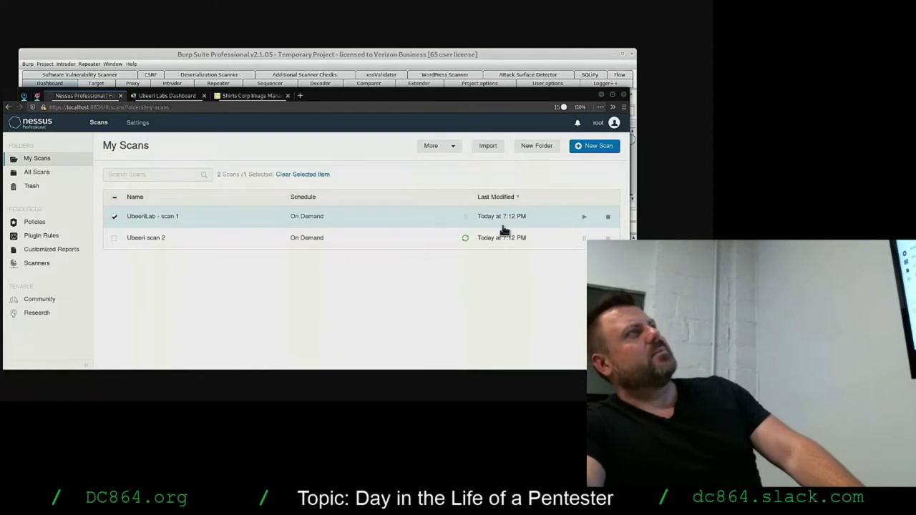
# Stop the running UbeeriLab - scan 1 and confirm, leaving it Canceled and selected.
pyautogui.click(607, 216)
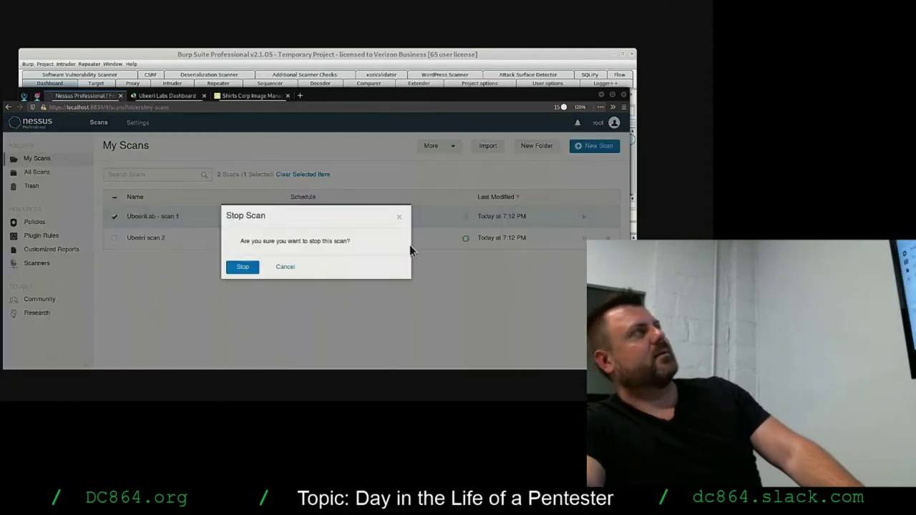
pyautogui.click(241, 268)
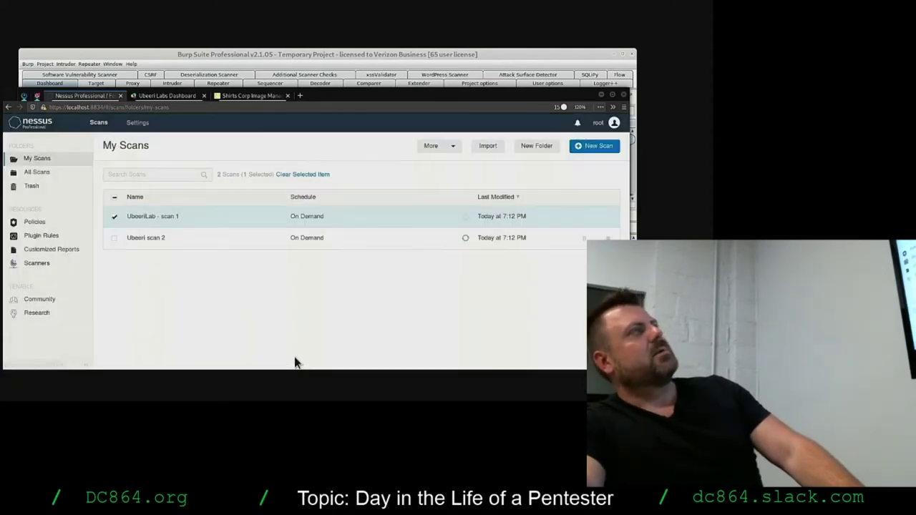
pyautogui.click(437, 222)
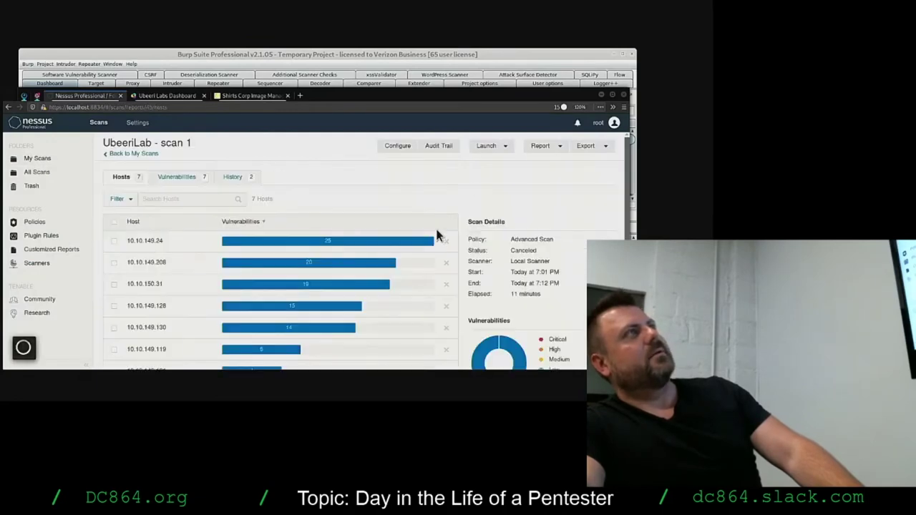
pyautogui.click(150, 153)
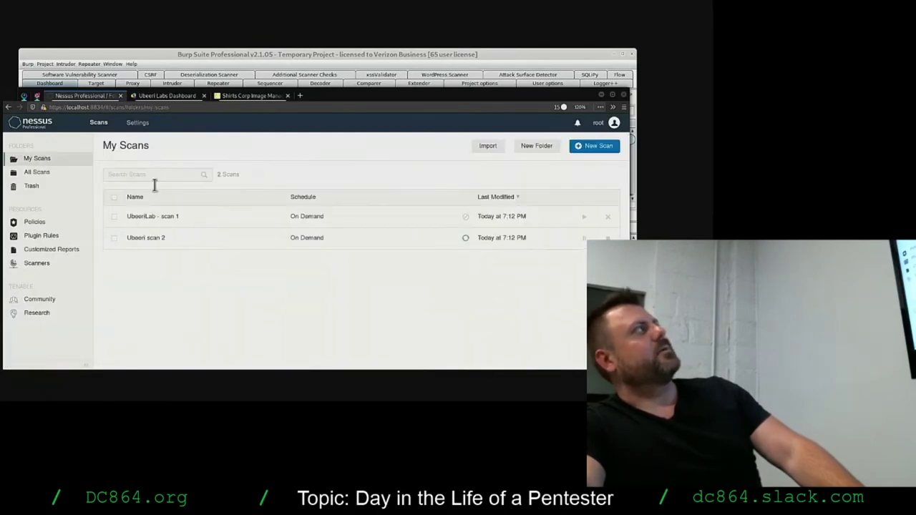
pyautogui.click(115, 218)
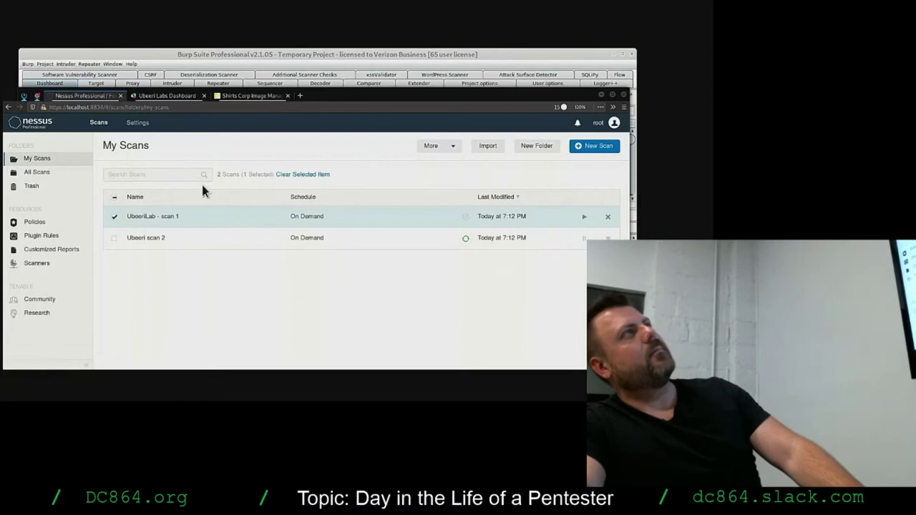
# Open UbeeriLab - scan 1's results and show its Export format options.
pyautogui.click(455, 147)
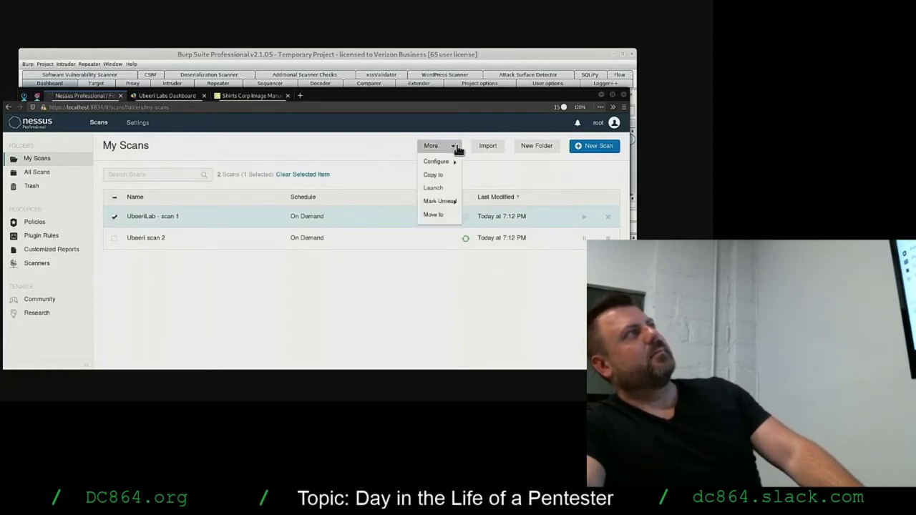
pyautogui.click(287, 241)
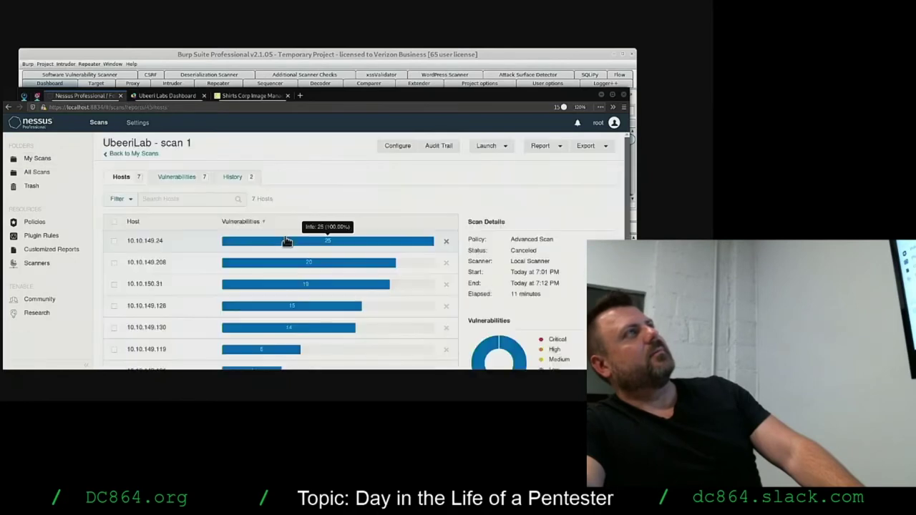
pyautogui.click(122, 156)
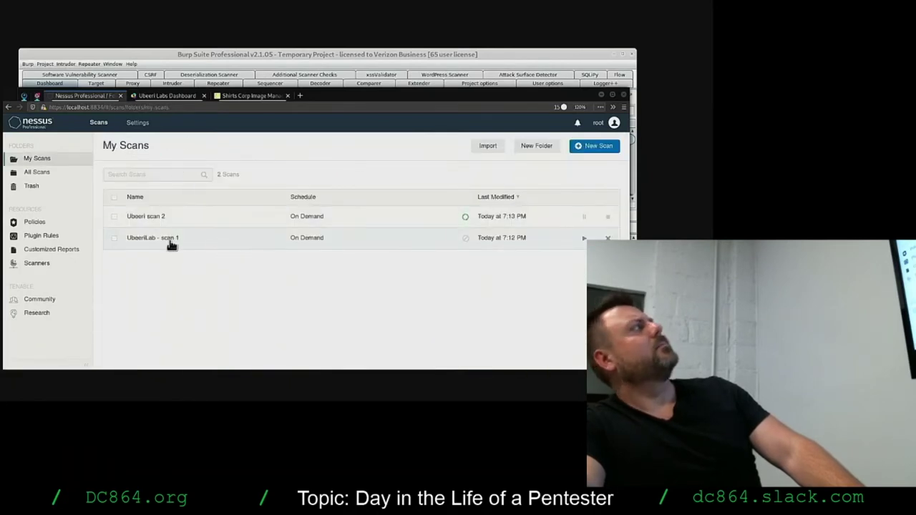
pyautogui.click(115, 238)
pyautogui.click(153, 239)
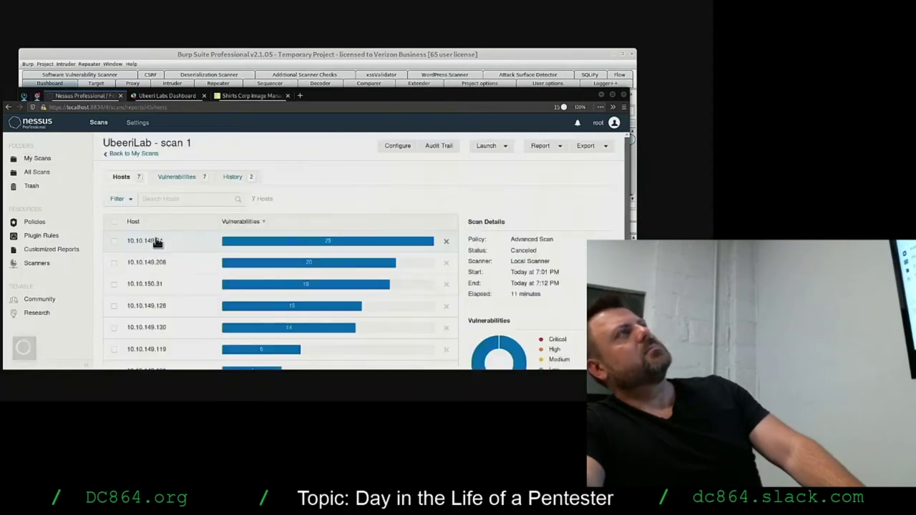
pyautogui.click(605, 148)
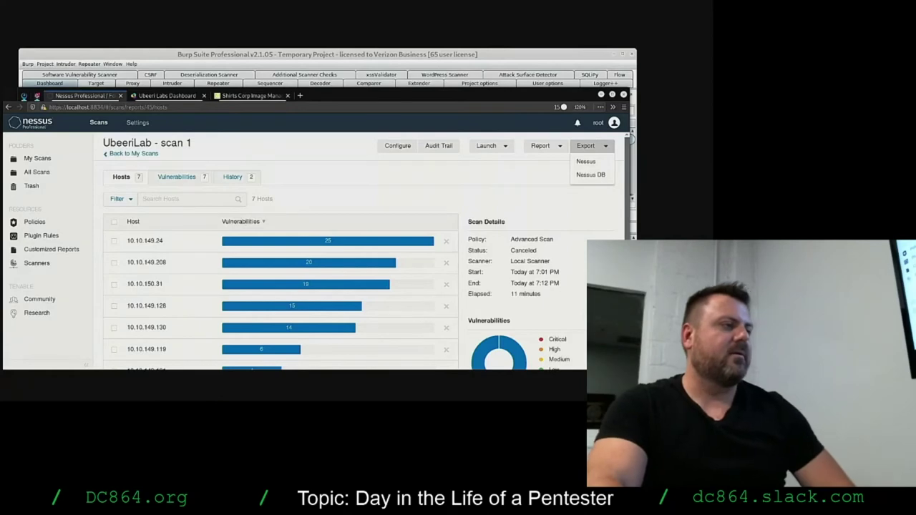
pyautogui.hotkey('alt', 'Tab')
# Move SPARTA up-left and show the Hosts list with 10.10.151.216's SSH service on 22/tcp.
pyautogui.moveTo(364, 93); pyautogui.dragTo(268, 102)
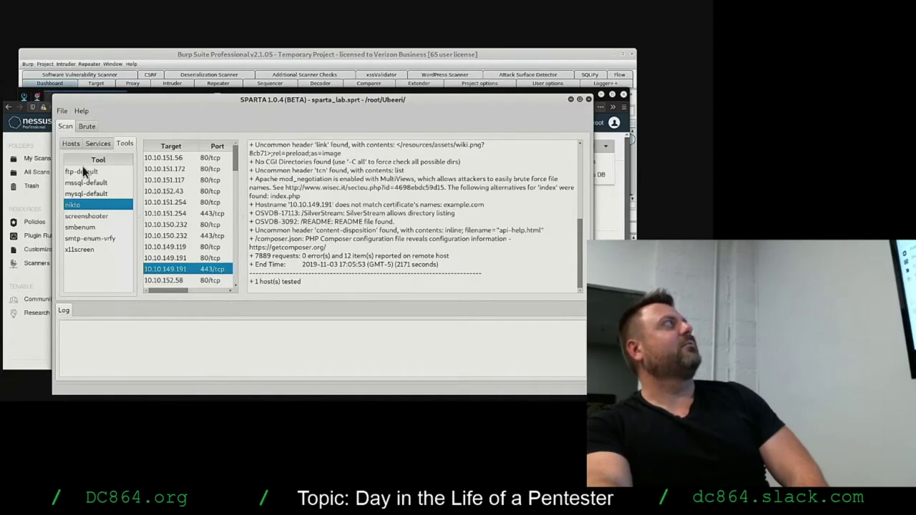
pyautogui.click(72, 144)
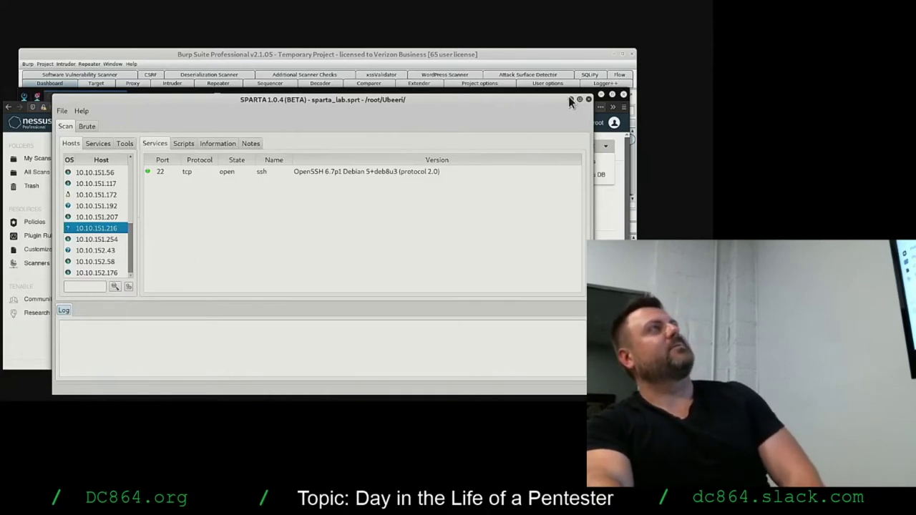
# Minimize SPARTA, dismiss scan 1's Export options, and go back to the My Scans list.
pyautogui.moveTo(555, 99); pyautogui.dragTo(530, 98)
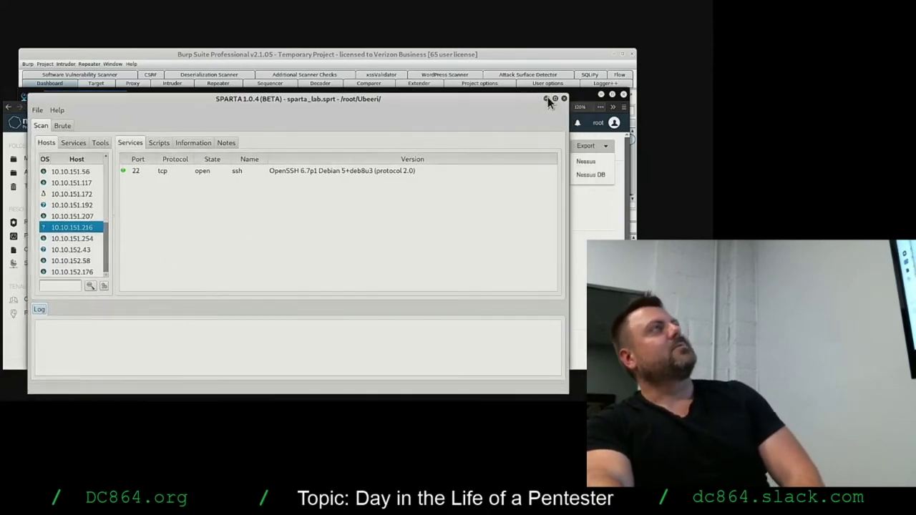
pyautogui.click(546, 98)
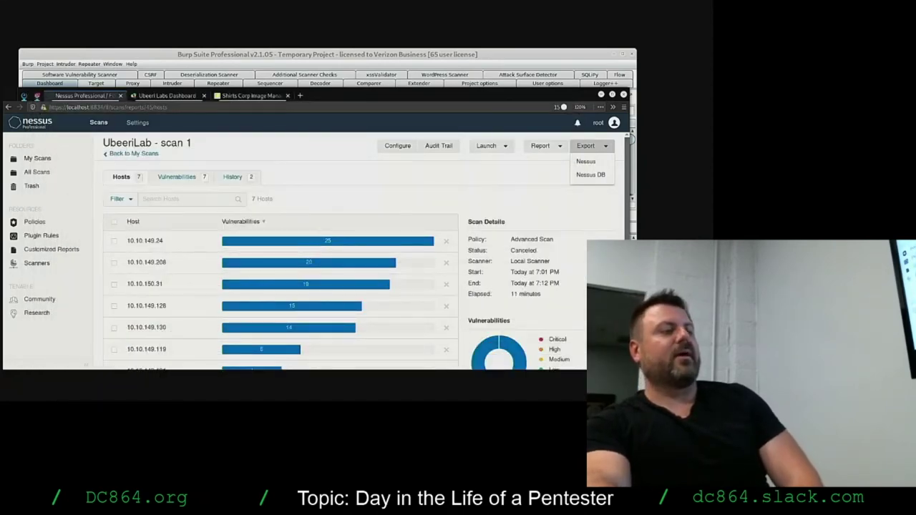
pyautogui.click(529, 174)
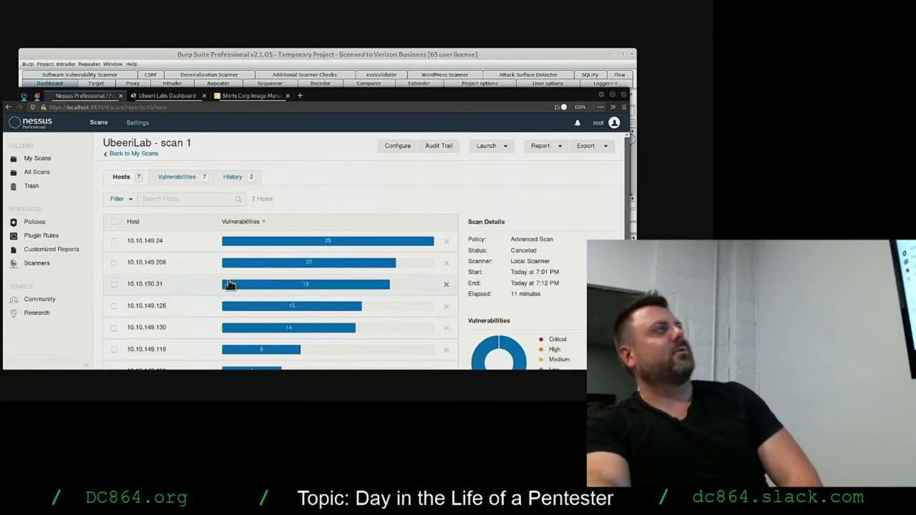
pyautogui.click(603, 147)
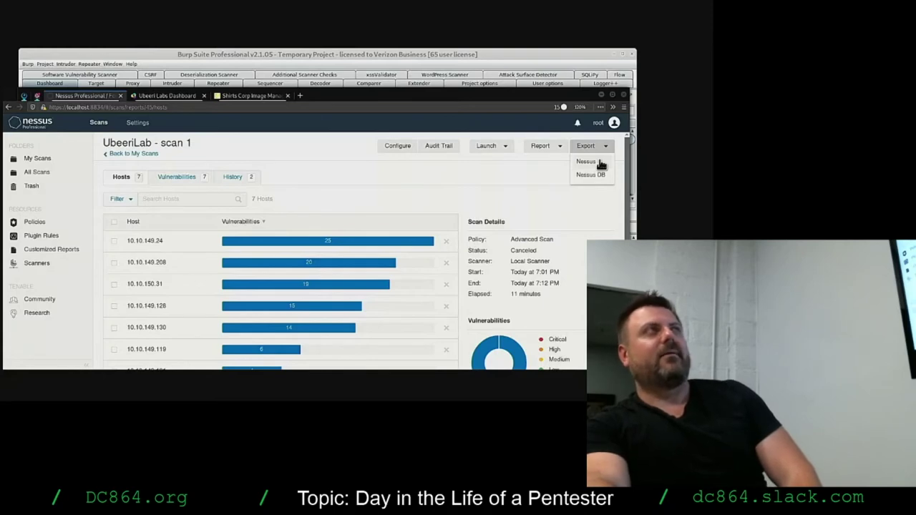
pyautogui.click(553, 173)
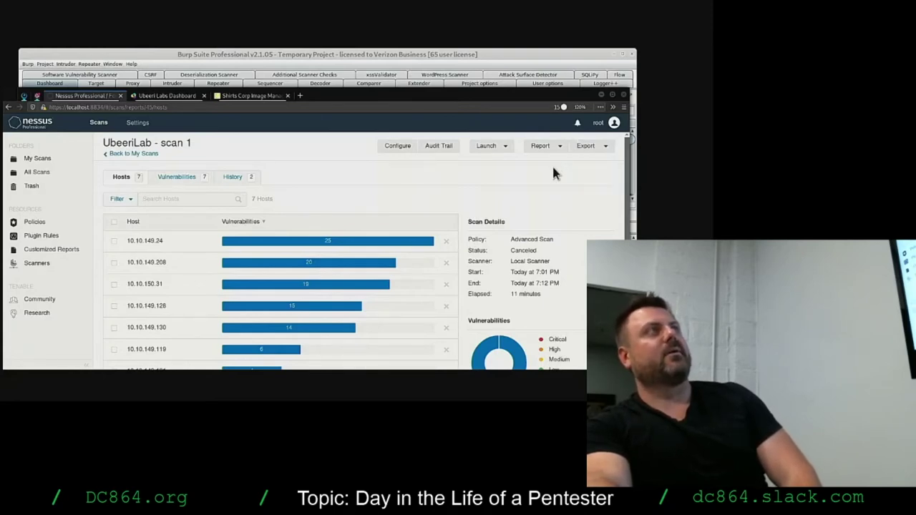
pyautogui.click(143, 154)
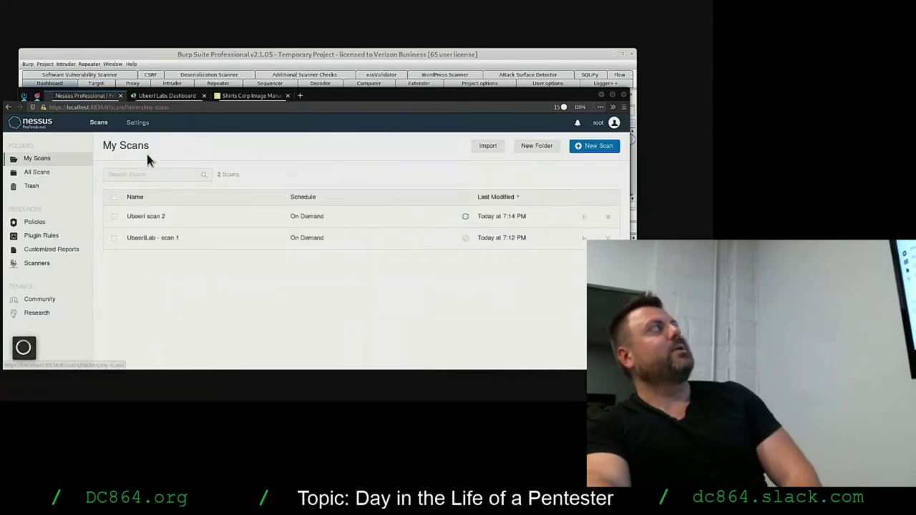
pyautogui.click(163, 216)
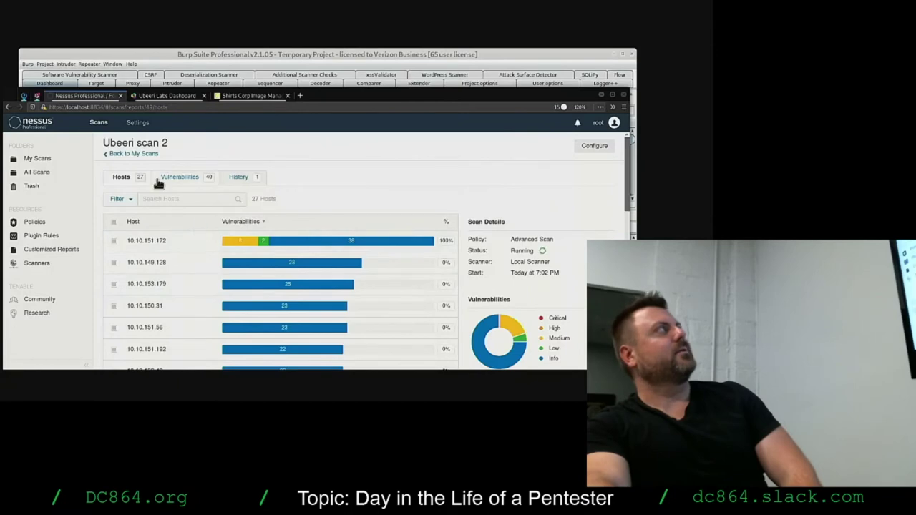
pyautogui.click(163, 177)
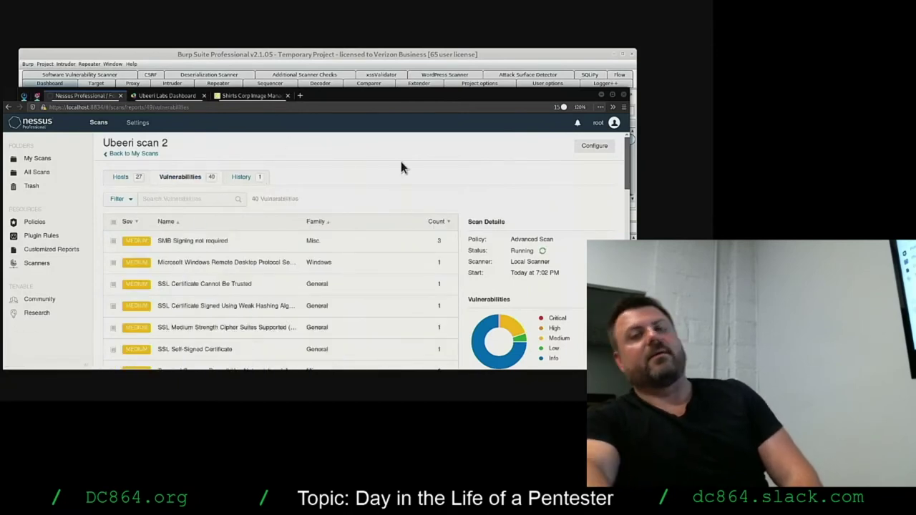
pyautogui.click(9, 107)
pyautogui.click(9, 107)
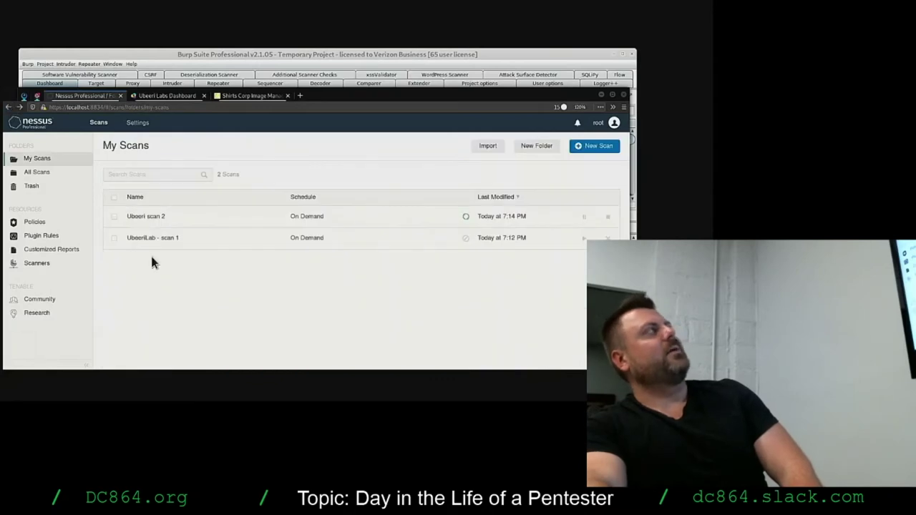
pyautogui.click(181, 242)
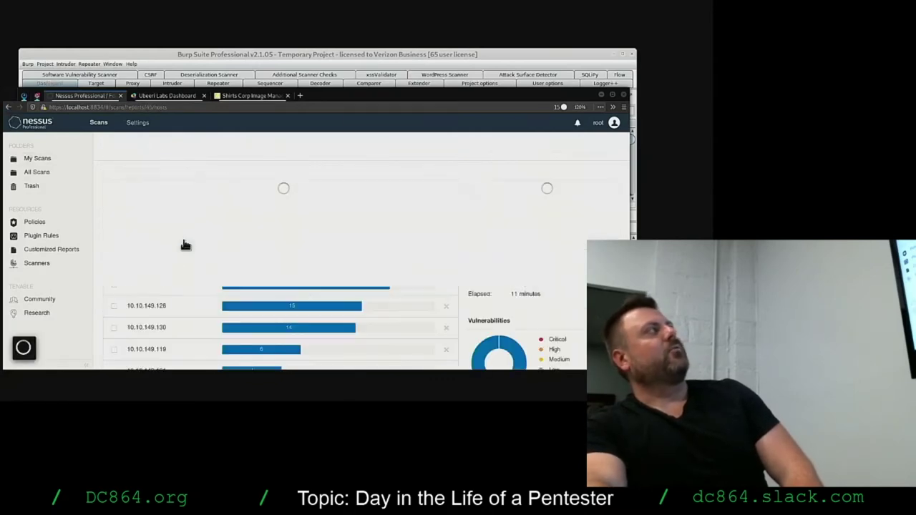
pyautogui.click(591, 146)
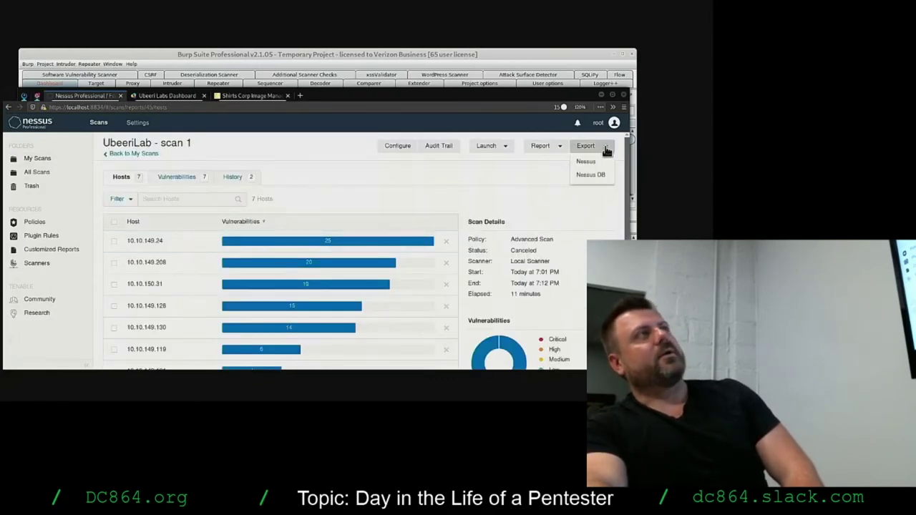
pyautogui.click(600, 203)
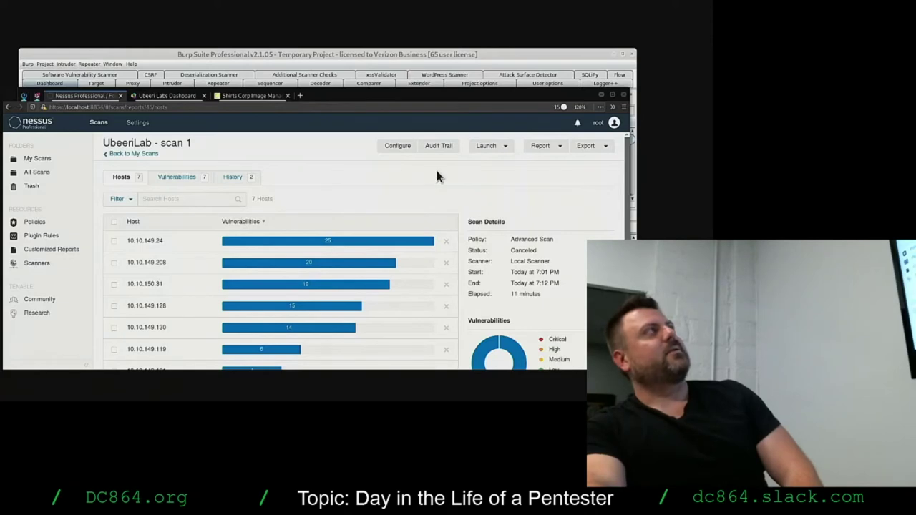
pyautogui.click(133, 154)
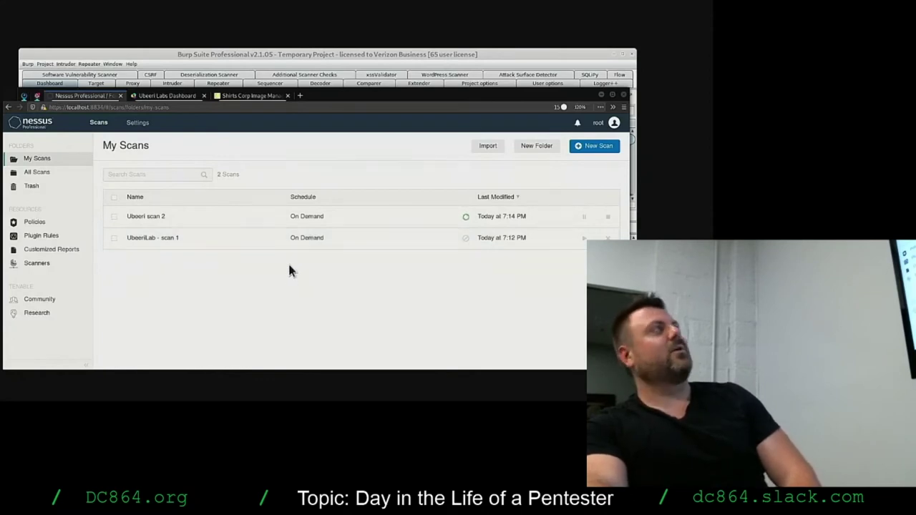
pyautogui.moveTo(447, 100); pyautogui.dragTo(481, 116)
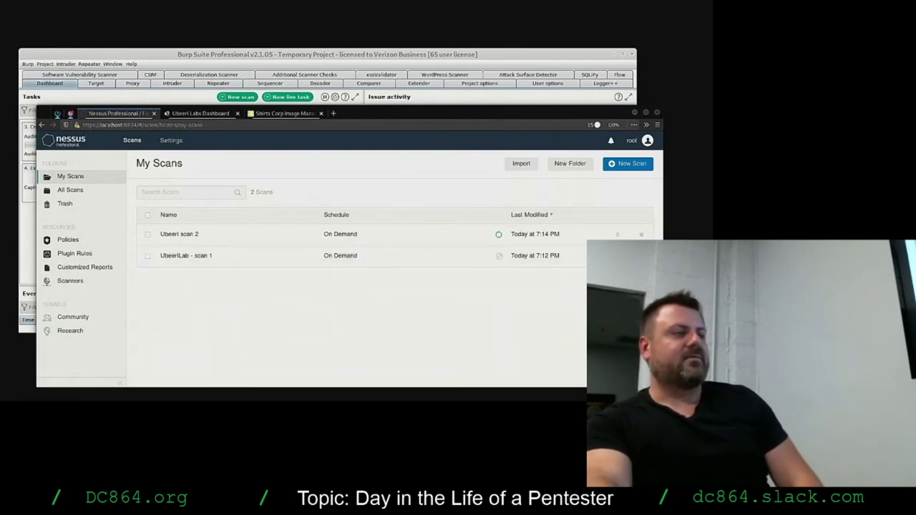
pyautogui.hotkey('alt', 'Tab')
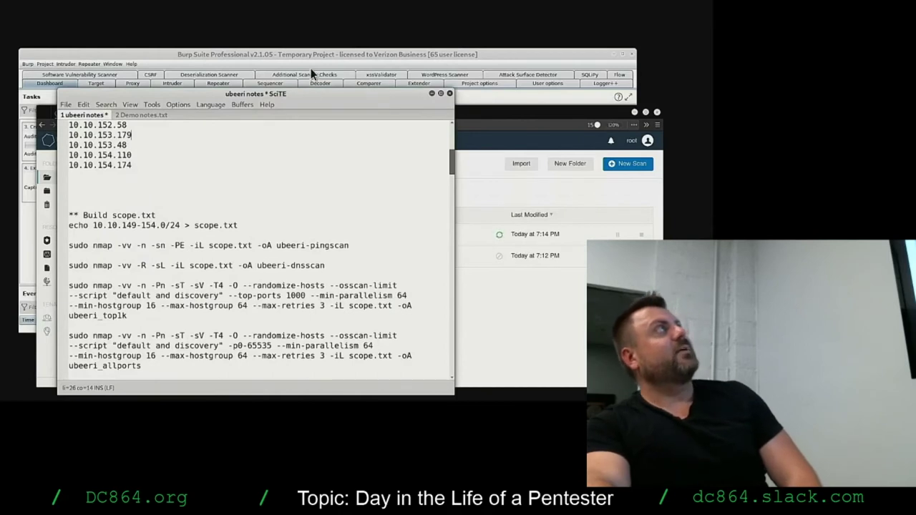
pyautogui.moveTo(310, 92); pyautogui.dragTo(565, 400)
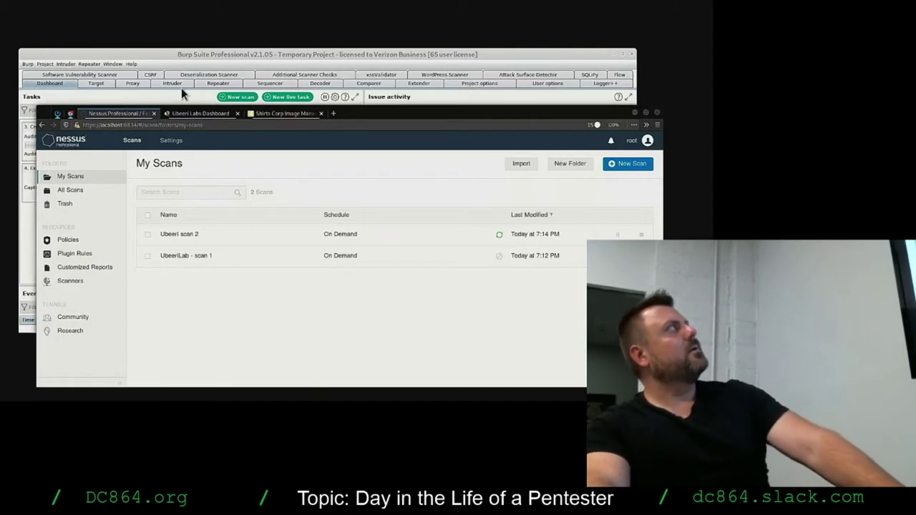
# Open host 10.10.152.176's findings in Ubeeri scan 2, then start a new blank tab.
pyautogui.click(179, 234)
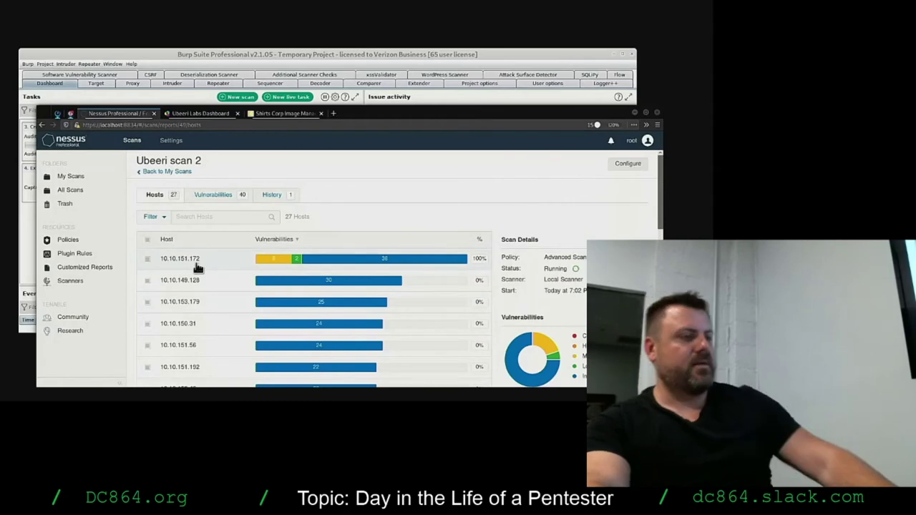
pyautogui.scroll(-2, 219, 289)
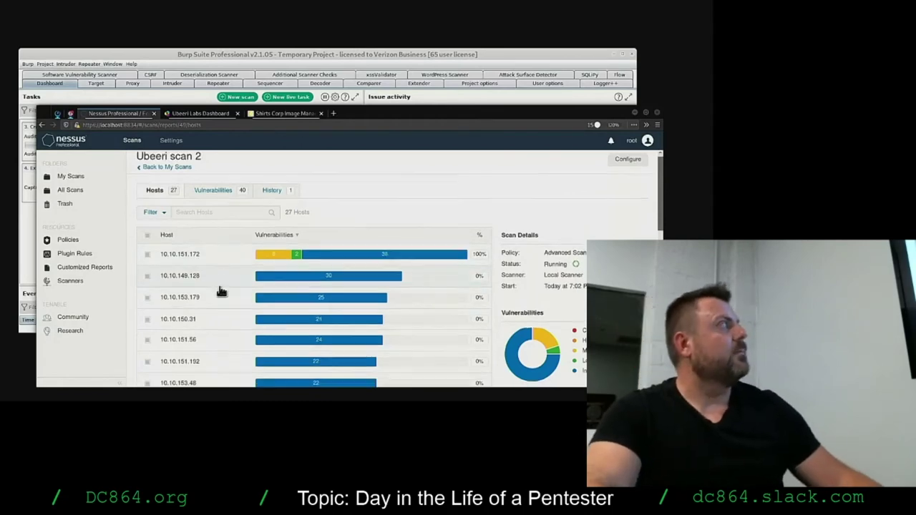
pyautogui.scroll(-6, 229, 328)
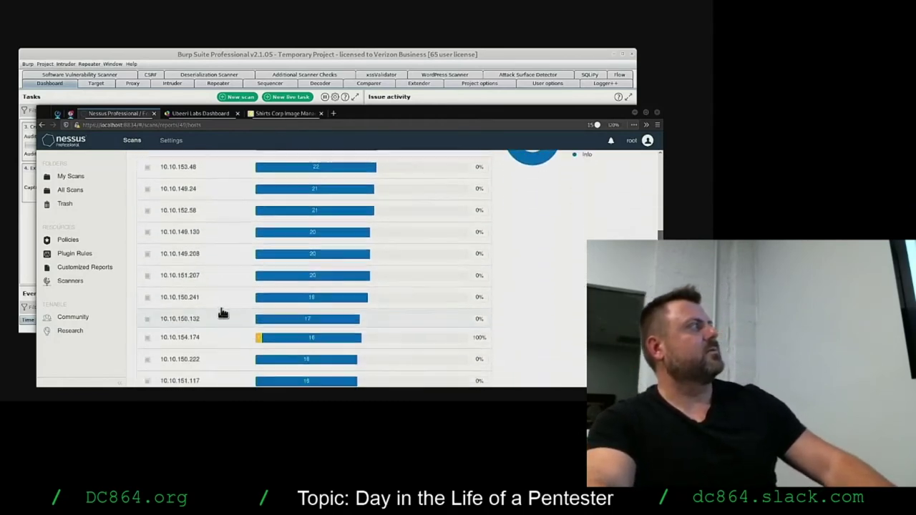
pyautogui.scroll(-3, 221, 293)
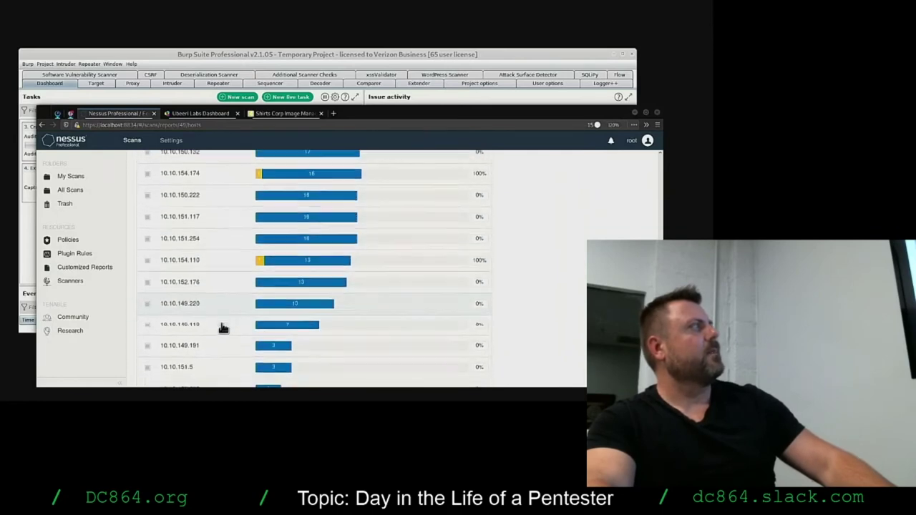
pyautogui.click(211, 273)
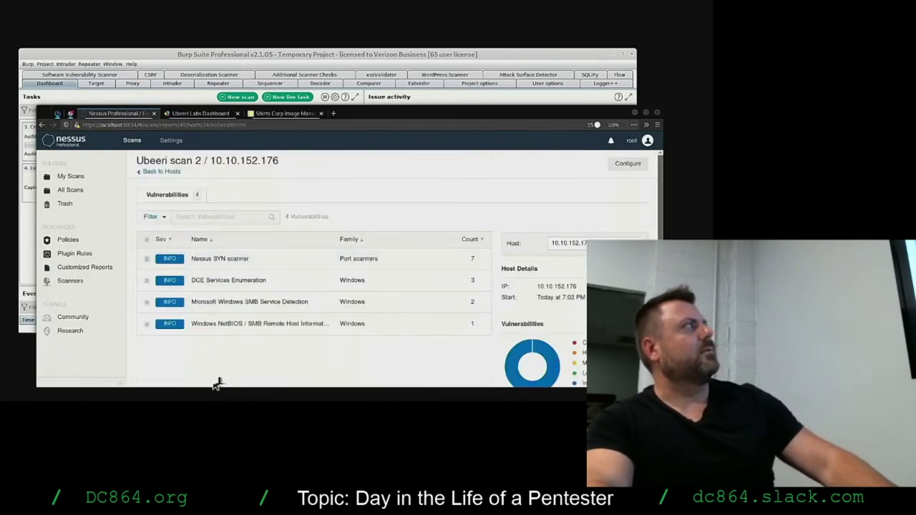
pyautogui.hotkey('ctrl', 't')
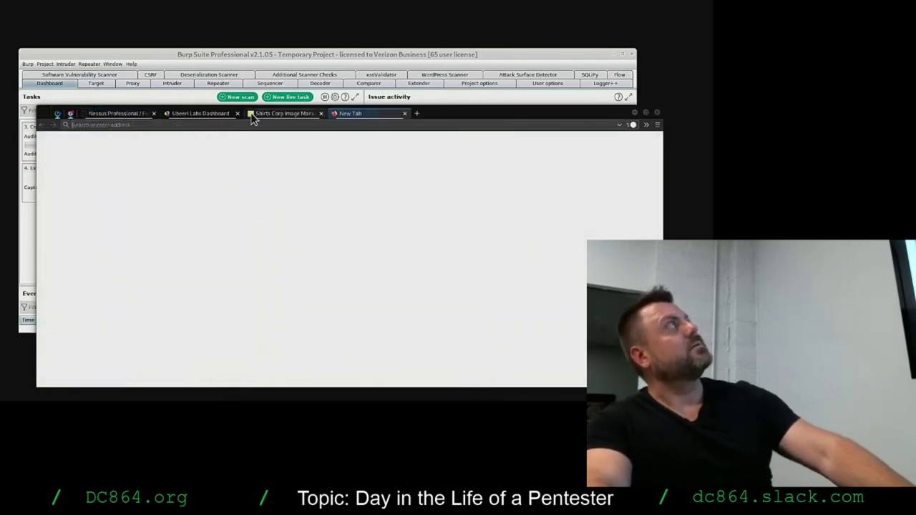
# Browse to 10.10.152.176, then retry as 10.10.152.176:8080 after the connection fails.
pyautogui.write('10')
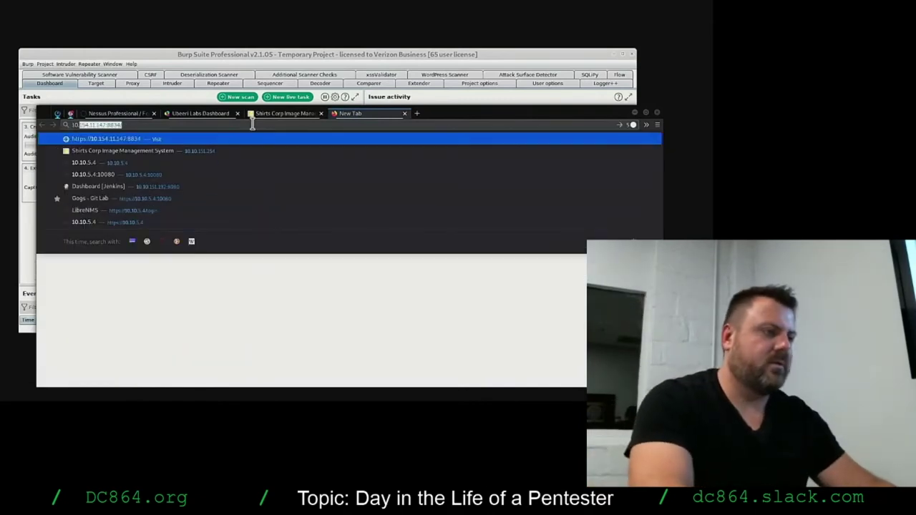
pyautogui.write('.10.152')
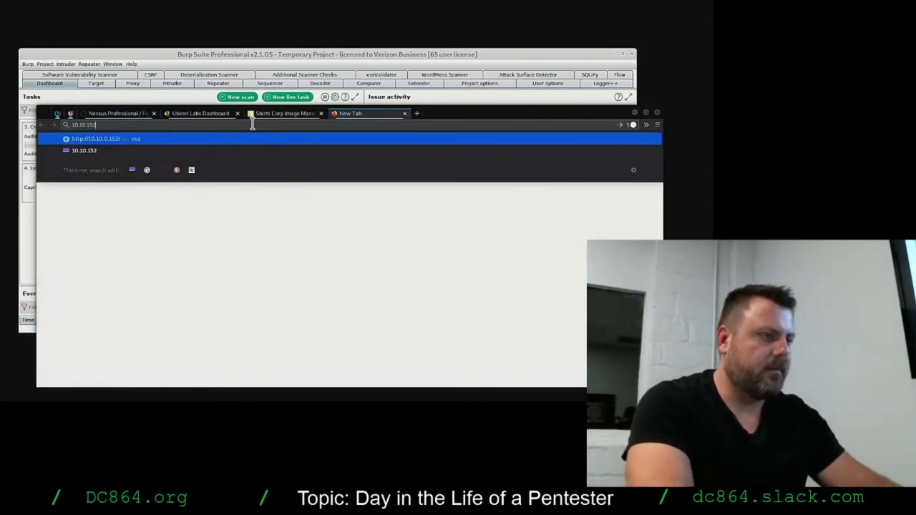
pyautogui.write('.176')
pyautogui.press('Return')
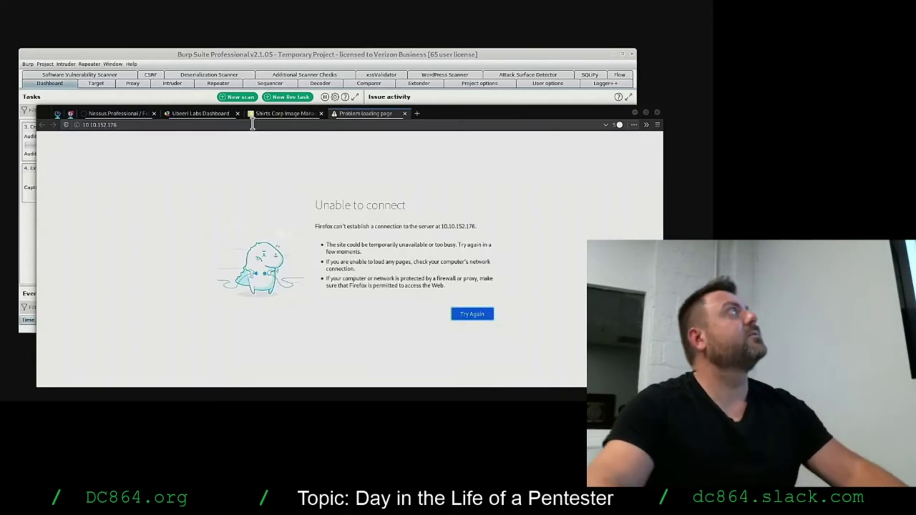
pyautogui.click(252, 124)
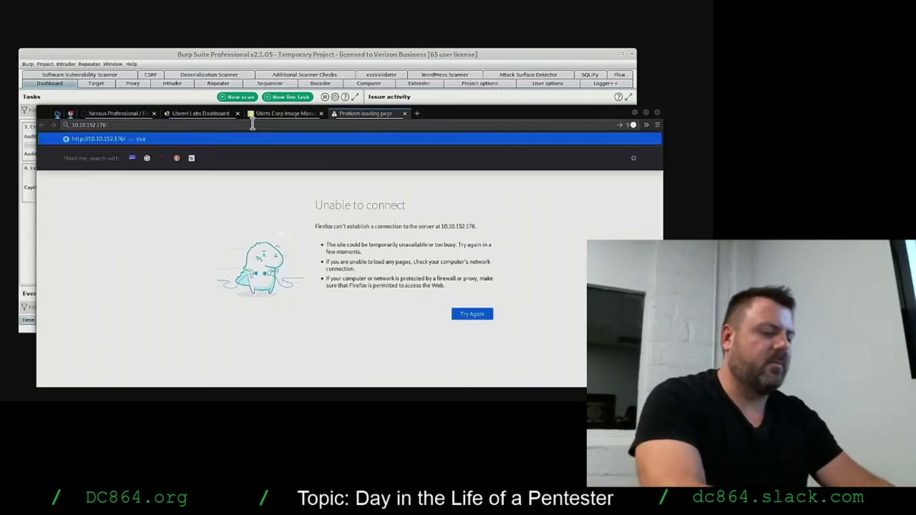
pyautogui.write(':8080')
pyautogui.press('Return')
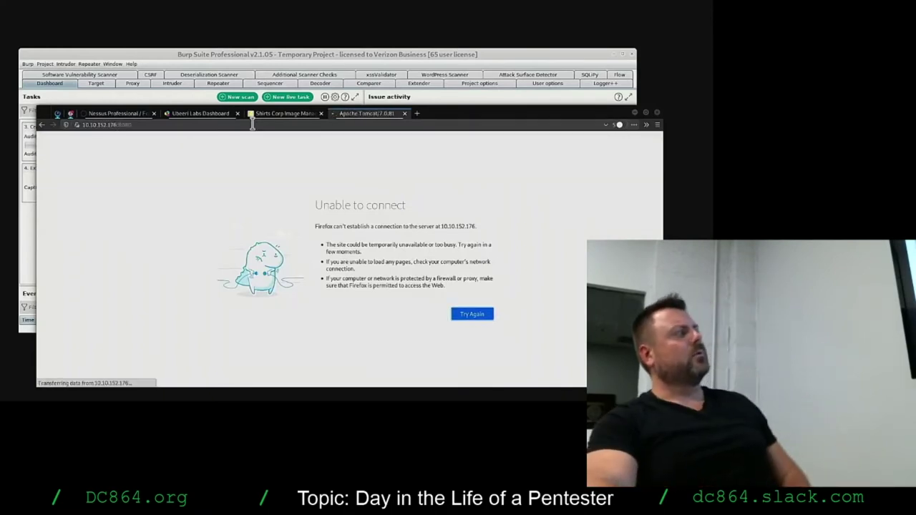